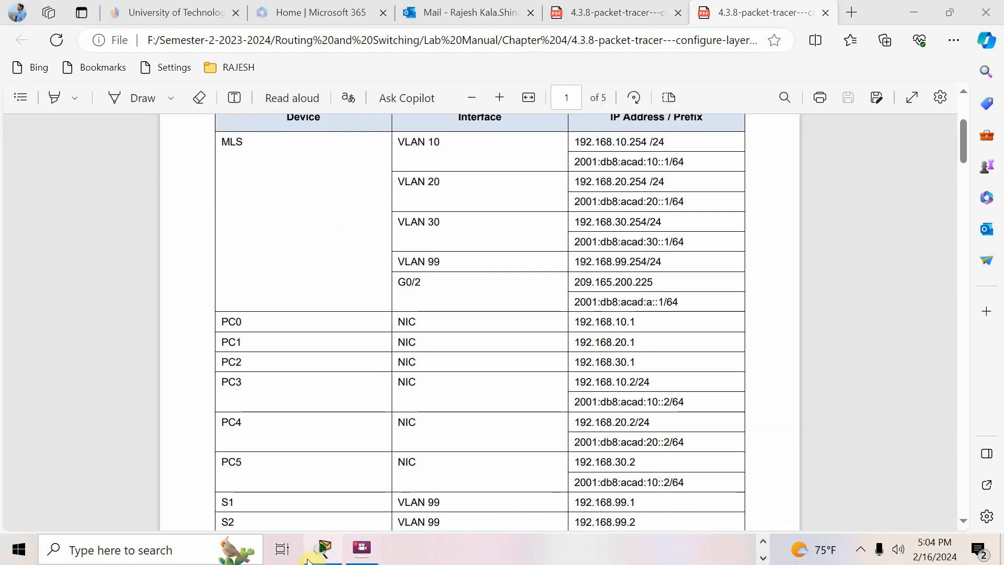
Step: Review the network topology in Packet Tracer and the Part 1 instructions for MLS port G0/2 in the lab PDF
{"action": "left_click", "coordinate": [324, 547]}
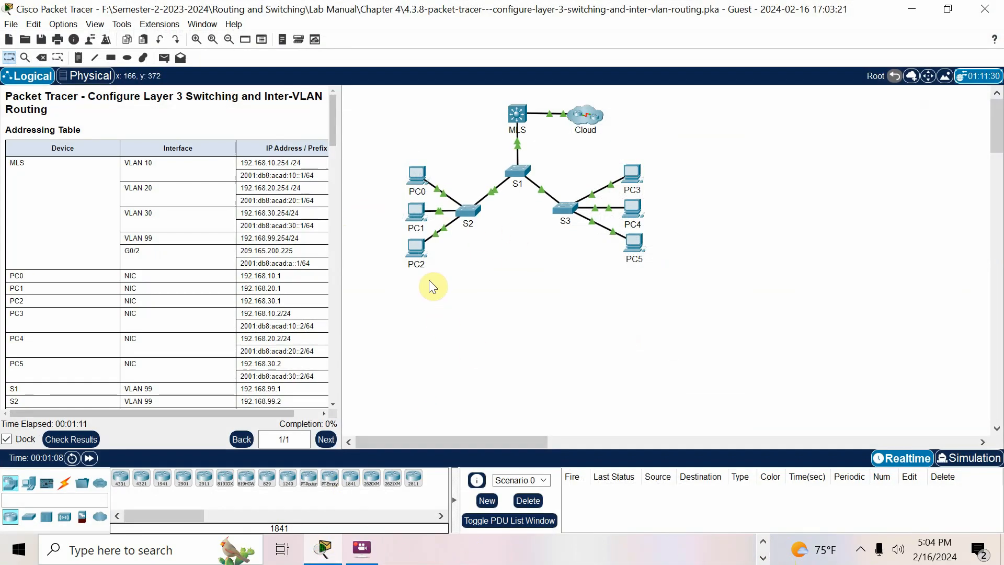
{"action": "left_click", "coordinate": [761, 558]}
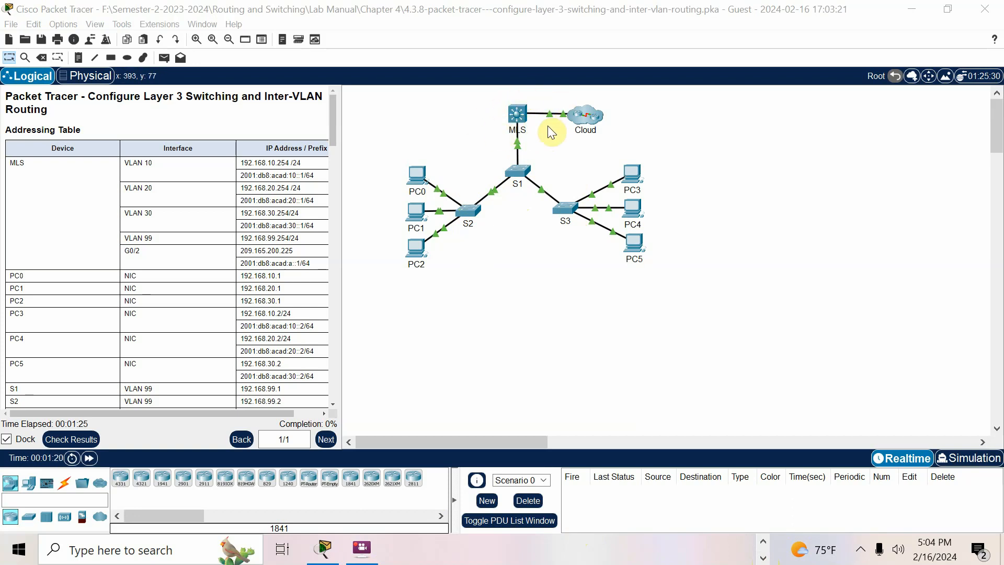
{"action": "left_click", "coordinate": [764, 542]}
{"action": "left_click", "coordinate": [348, 549]}
{"action": "scroll", "coordinate": [502, 272], "scroll_direction": "down", "scroll_amount": 10}
{"action": "scroll", "coordinate": [503, 272], "scroll_direction": "down", "scroll_amount": 2}
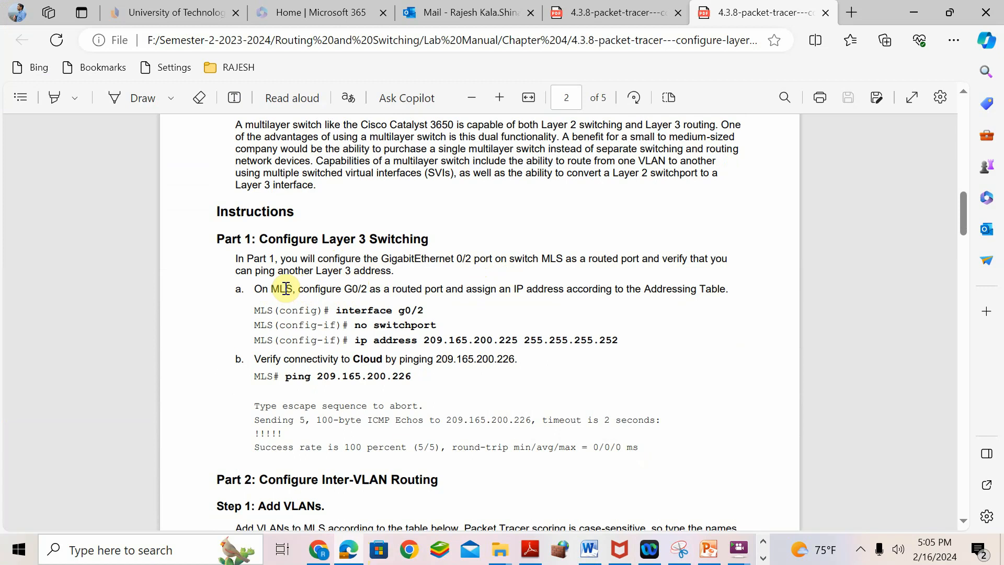
{"action": "left_click_drag", "start_coordinate": [345, 291], "coordinate": [368, 290]}
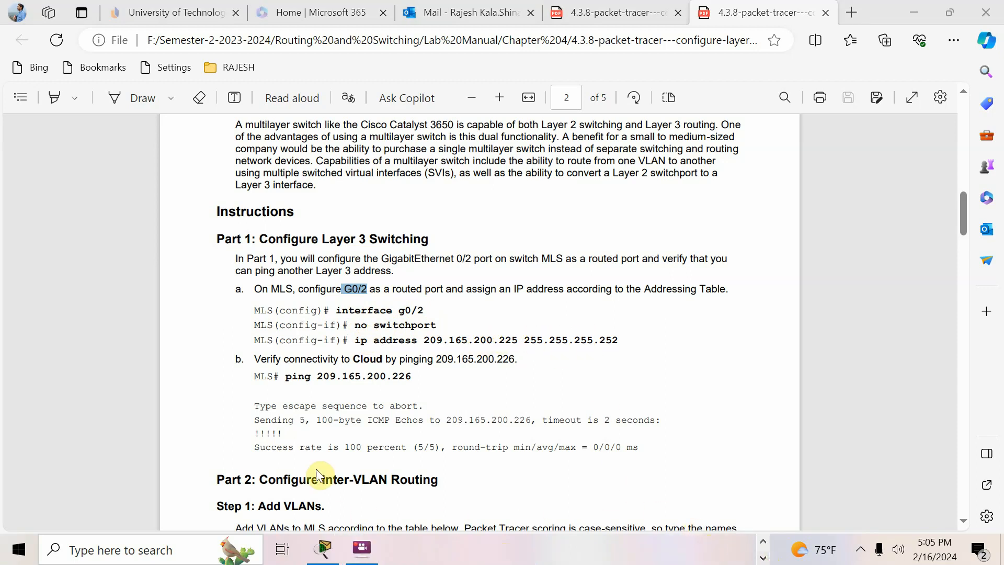
Step: Switch to Packet Tracer, open the MLS switch's command line full screen and enter global configuration mode
{"action": "left_click", "coordinate": [325, 549]}
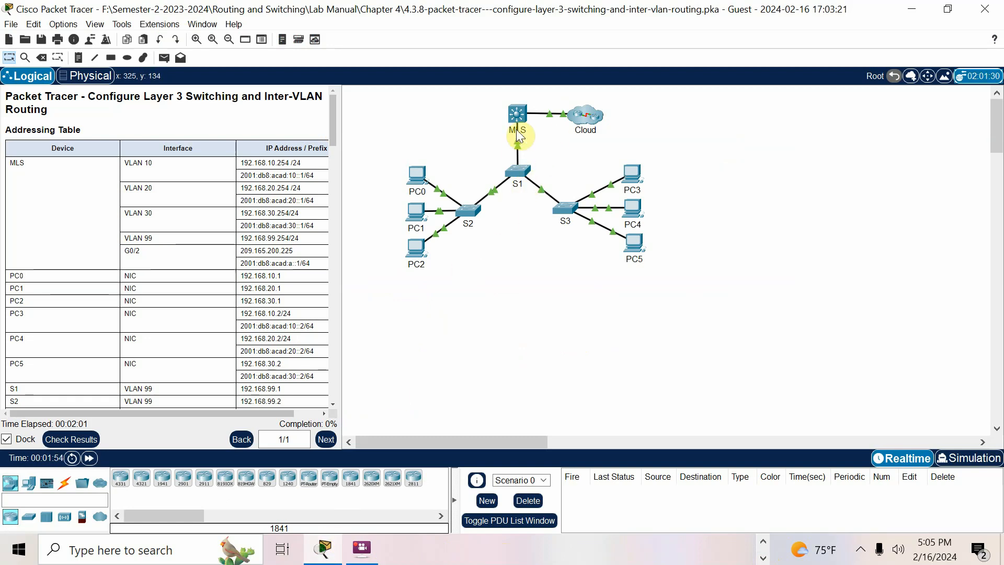
{"action": "left_click", "coordinate": [520, 122]}
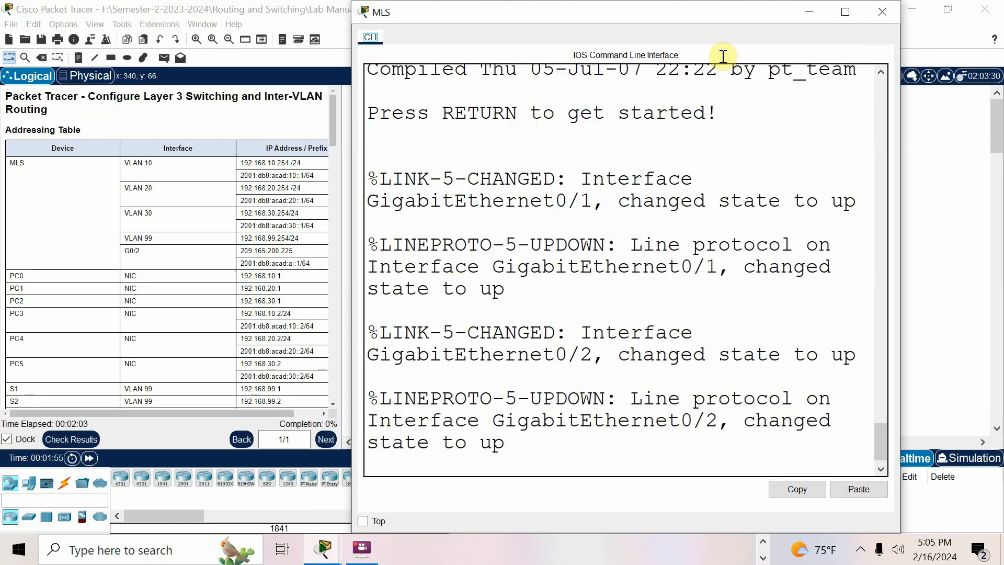
{"action": "left_click", "coordinate": [852, 9]}
{"action": "key", "text": "Return"}
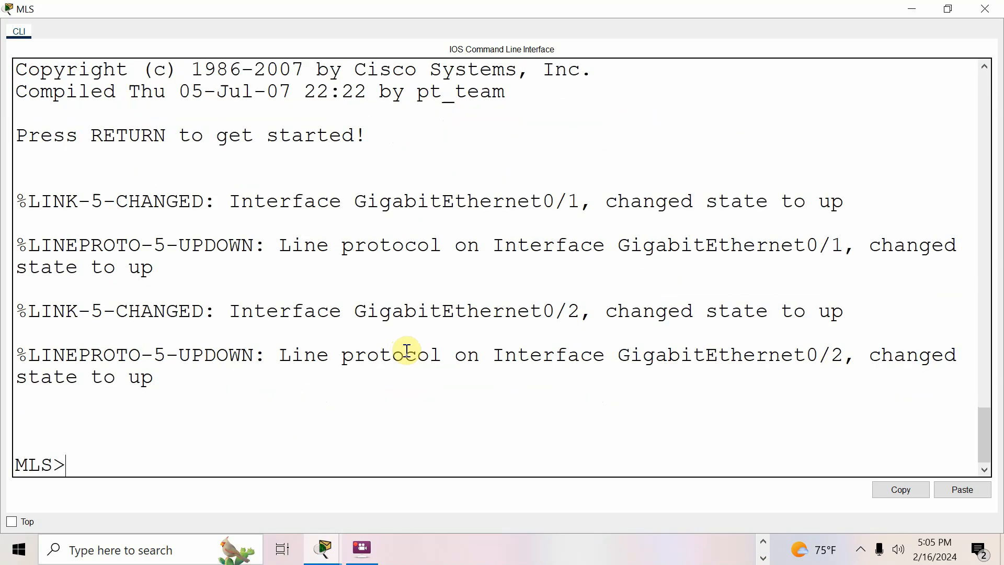
{"action": "type", "text": "en"}
{"action": "key", "text": "Return"}
{"action": "type", "text": "conf t"}
{"action": "key", "text": "Return"}
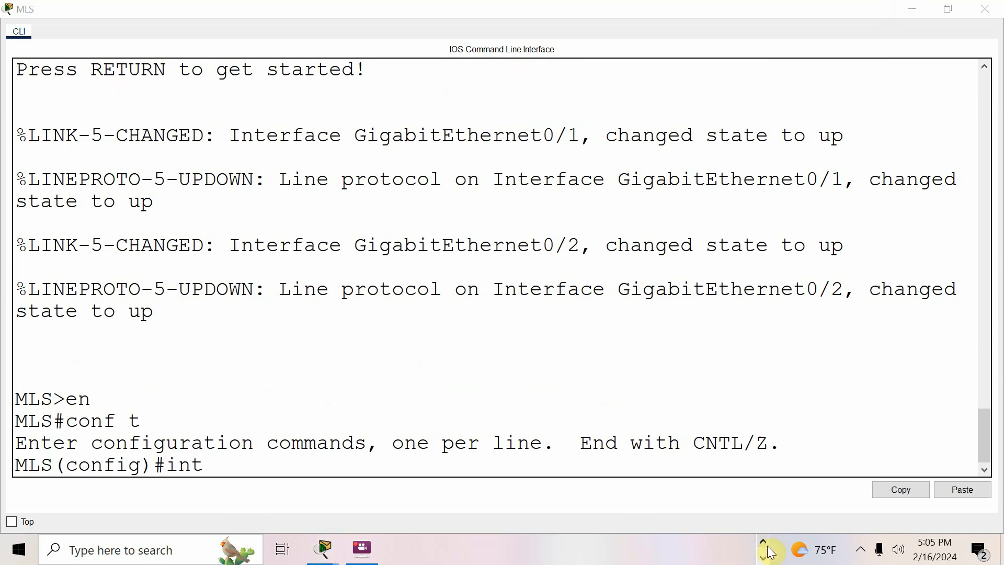
Step: Check the interface in the lab PDF, then make g0/2 on MLS a routed port with no switchport
{"action": "left_click", "coordinate": [763, 542]}
{"action": "left_click", "coordinate": [349, 550]}
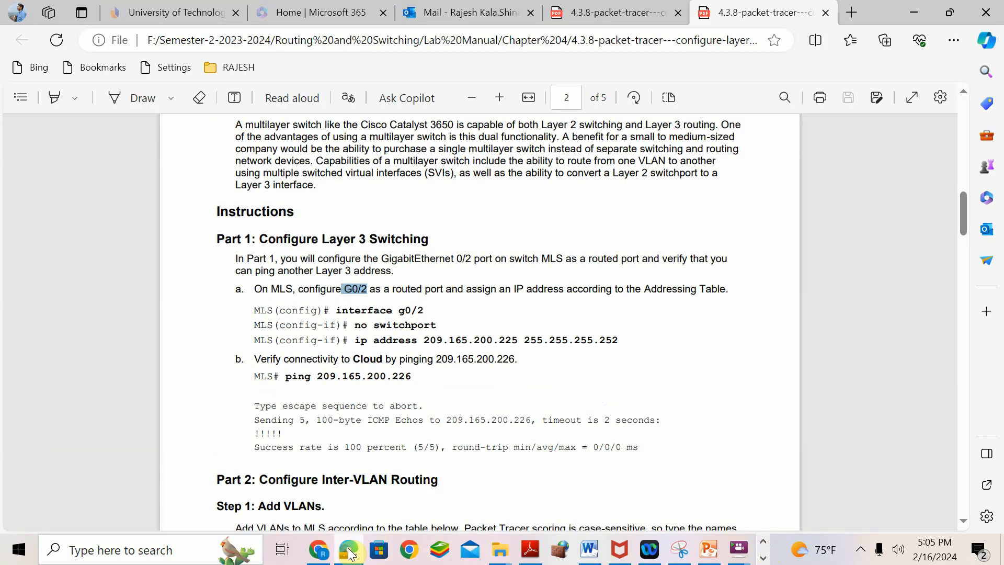
{"action": "left_click", "coordinate": [349, 552]}
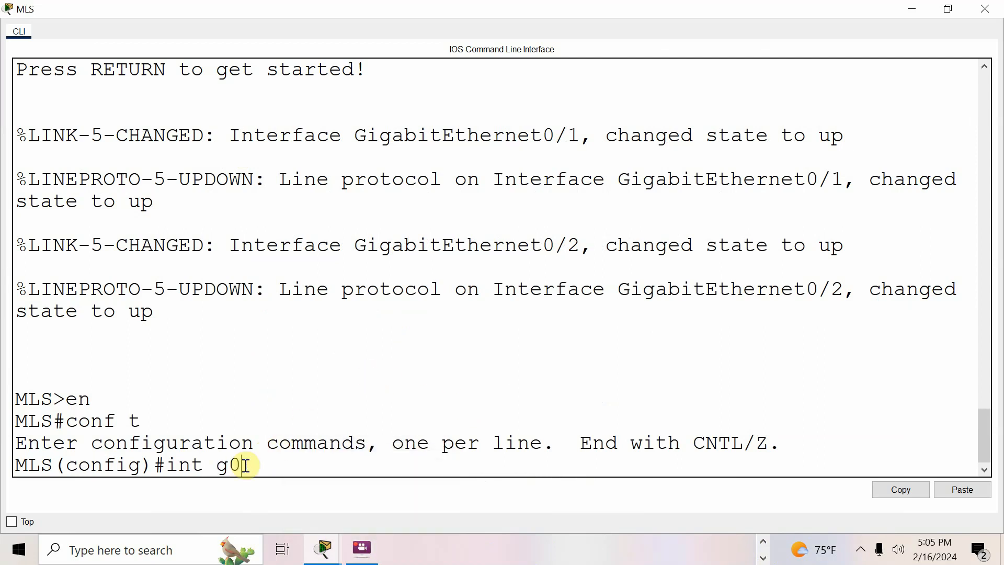
{"action": "key", "text": "Return"}
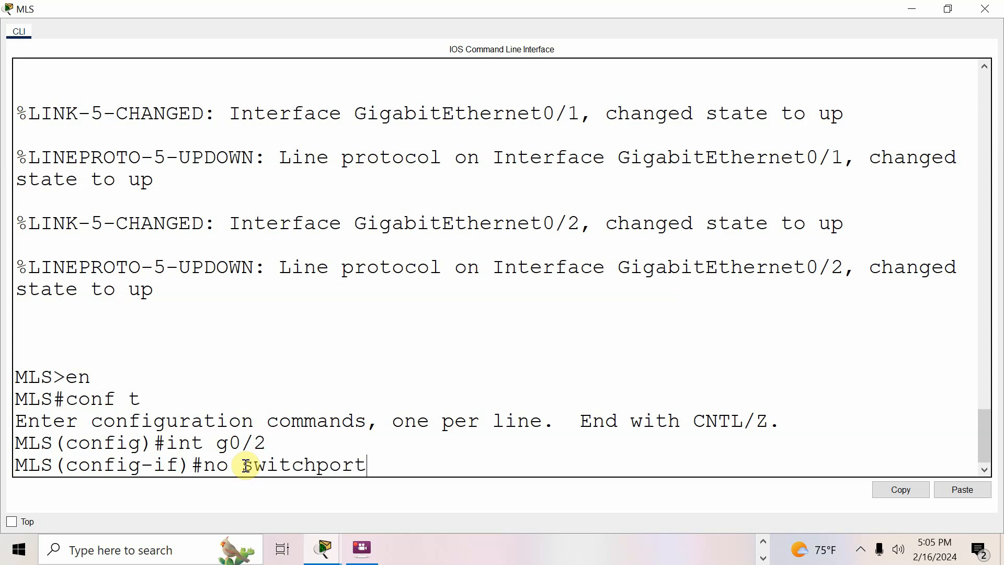
{"action": "key", "text": "Return"}
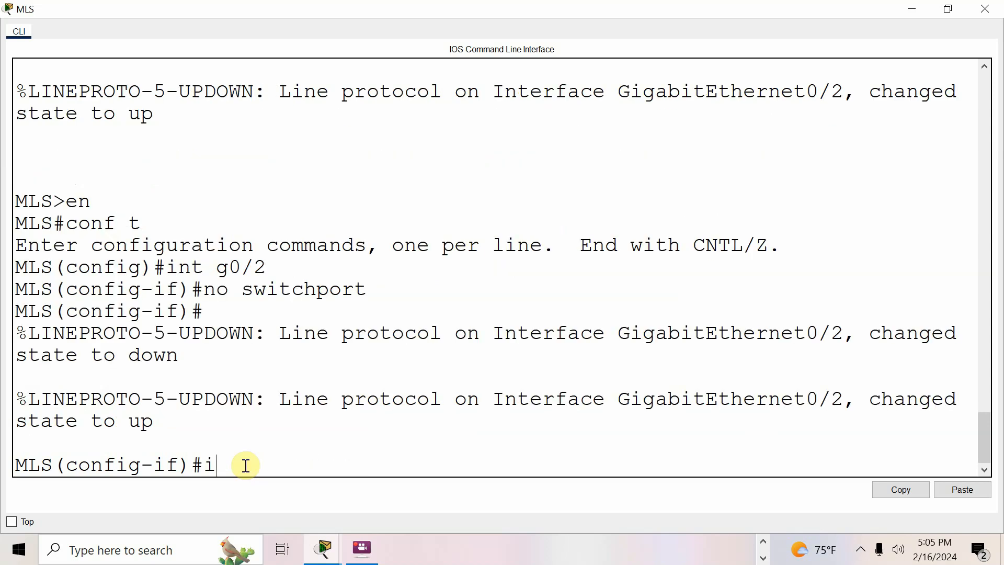
Step: Begin the ip address command for g0/2 and copy 209.165.200.225 255.255.255.252 from the Part 1 instructions in the lab PDF
{"action": "type", "text": "ip address"}
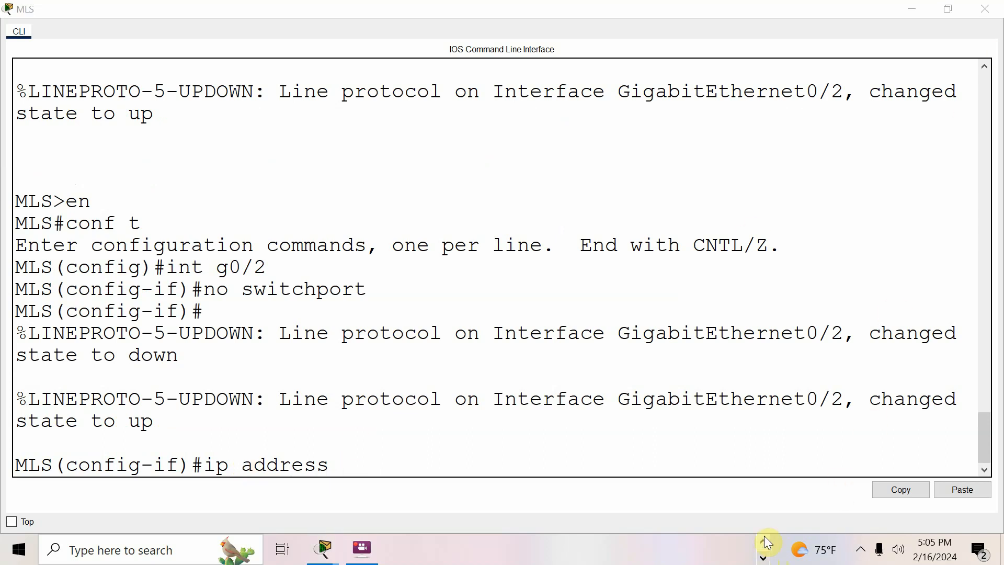
{"action": "left_click", "coordinate": [766, 550]}
{"action": "left_click", "coordinate": [349, 549]}
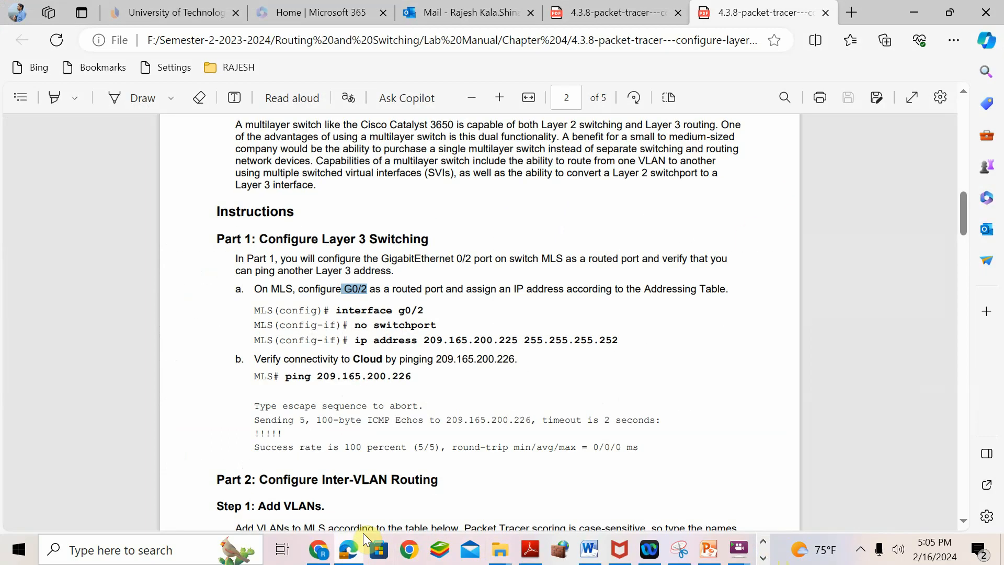
{"action": "left_click_drag", "start_coordinate": [425, 344], "coordinate": [610, 347]}
{"action": "right_click", "coordinate": [602, 348]}
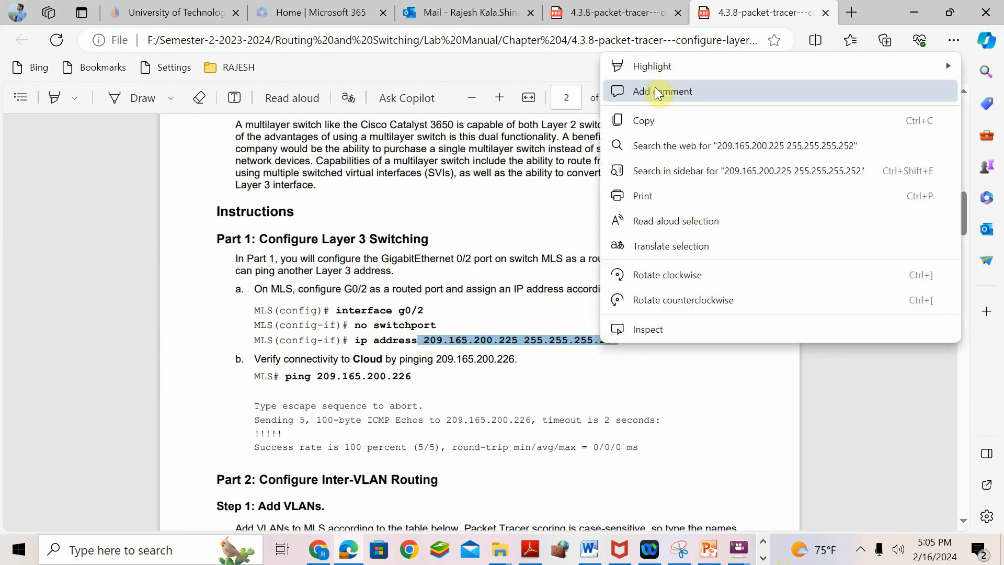
{"action": "left_click", "coordinate": [647, 117]}
Step: Back in the MLS command line, complete the ip address command with the copied address and mask, and enable g0/2 with no shut
{"action": "left_click", "coordinate": [763, 557]}
{"action": "left_click", "coordinate": [323, 549]}
{"action": "left_click", "coordinate": [431, 436]}
{"action": "right_click", "coordinate": [375, 465]}
{"action": "left_click", "coordinate": [412, 498]}
{"action": "key", "text": "Return"}
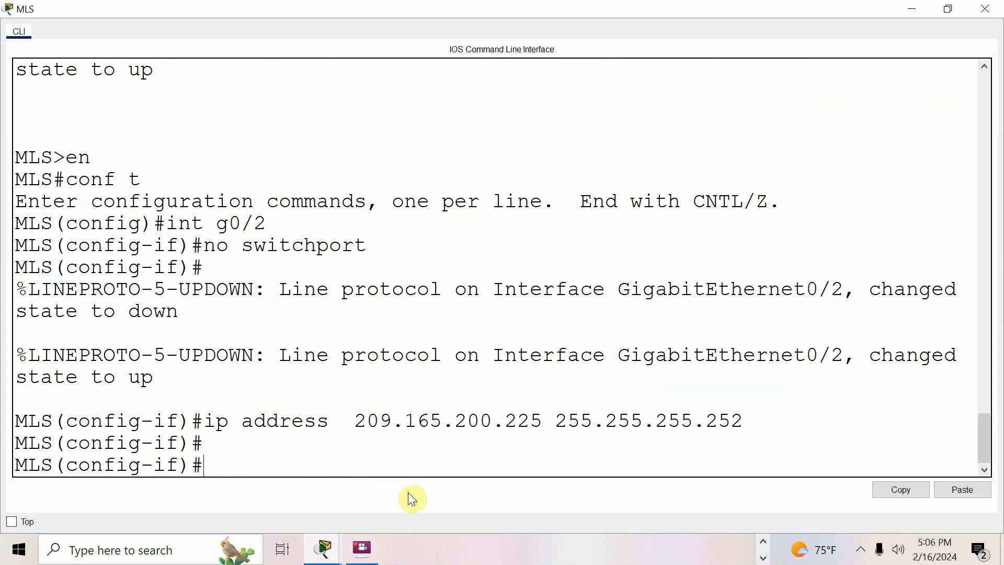
{"action": "type", "text": "no shut"}
{"action": "key", "text": "Return"}
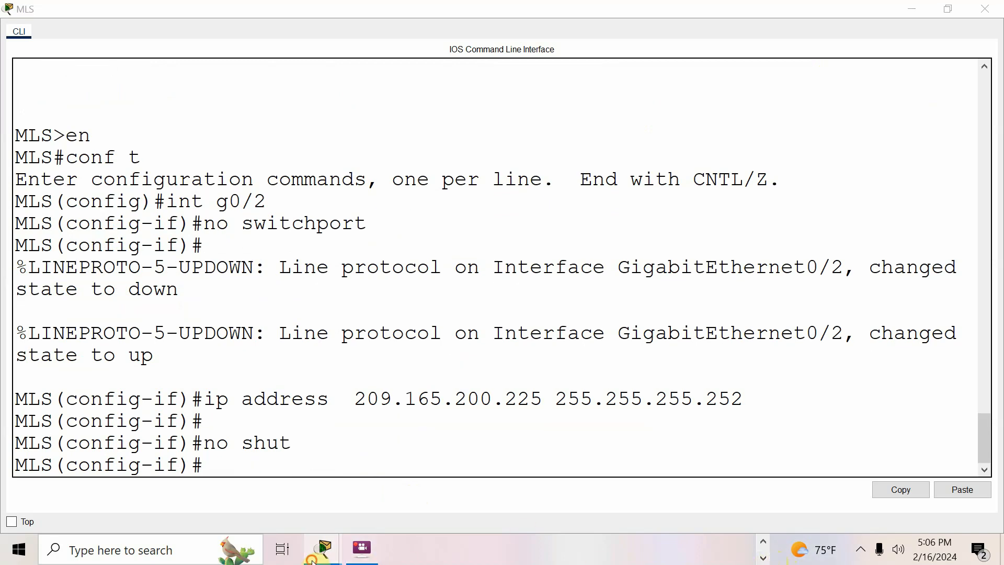
Step: Return to the main Packet Tracer window and copy the command ping 209.165.200.226 from Part 1 of the activity instructions
{"action": "mouse_move", "coordinate": [323, 549]}
{"action": "left_click", "coordinate": [239, 441]}
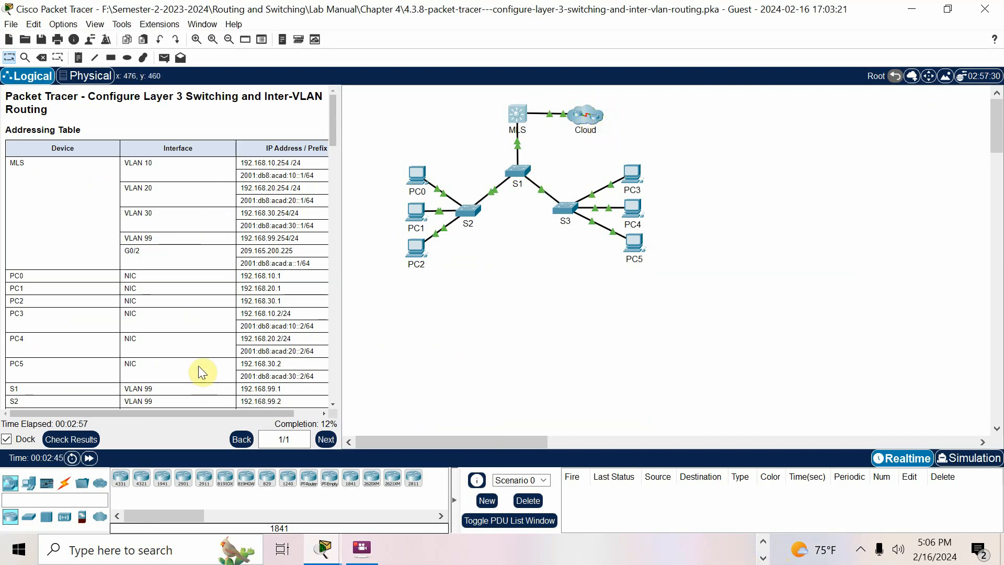
{"action": "scroll", "coordinate": [201, 351], "scroll_direction": "down", "scroll_amount": 9}
{"action": "scroll", "coordinate": [200, 346], "scroll_direction": "down", "scroll_amount": 2}
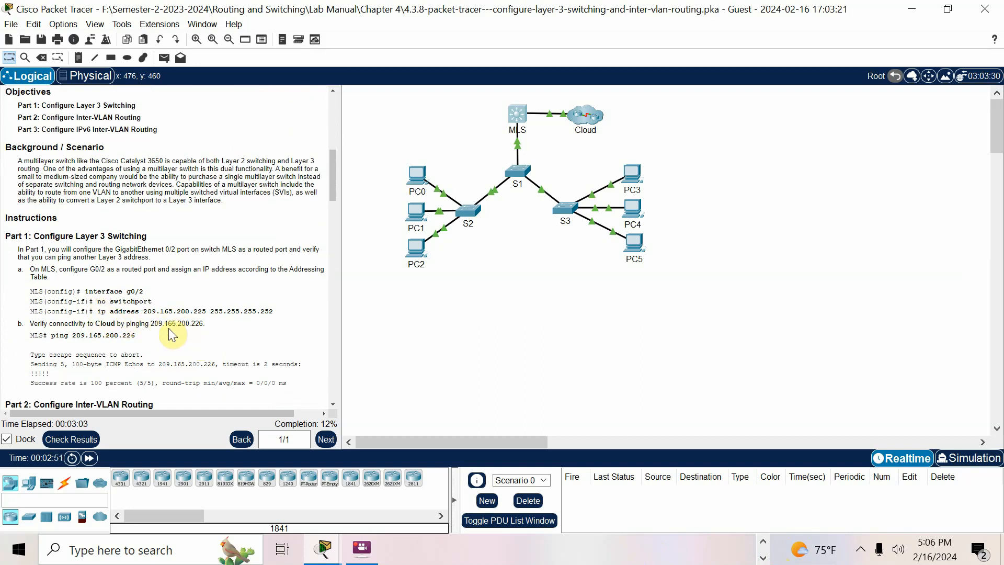
{"action": "scroll", "coordinate": [198, 337], "scroll_direction": "up", "scroll_amount": 10}
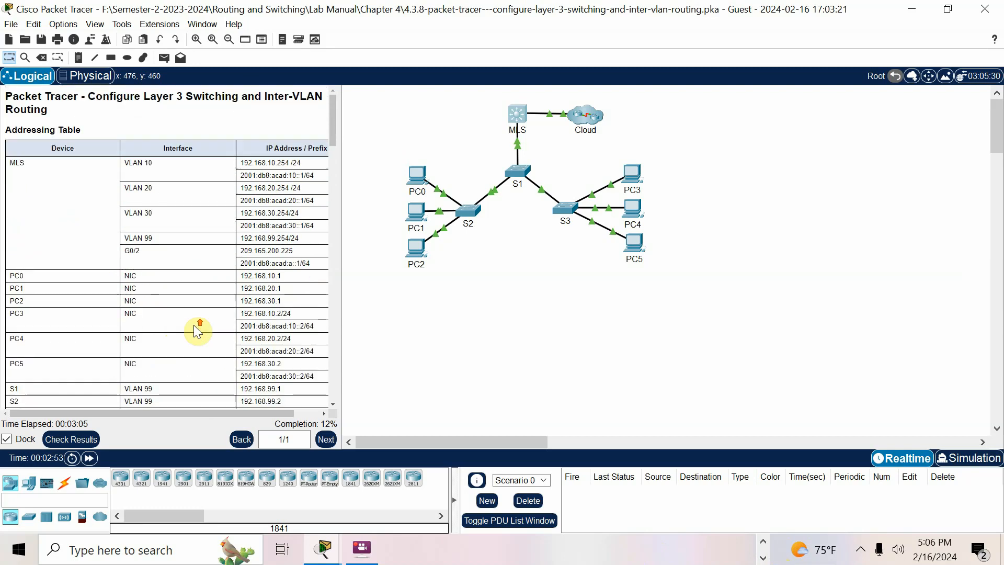
{"action": "scroll", "coordinate": [219, 251], "scroll_direction": "down", "scroll_amount": 3}
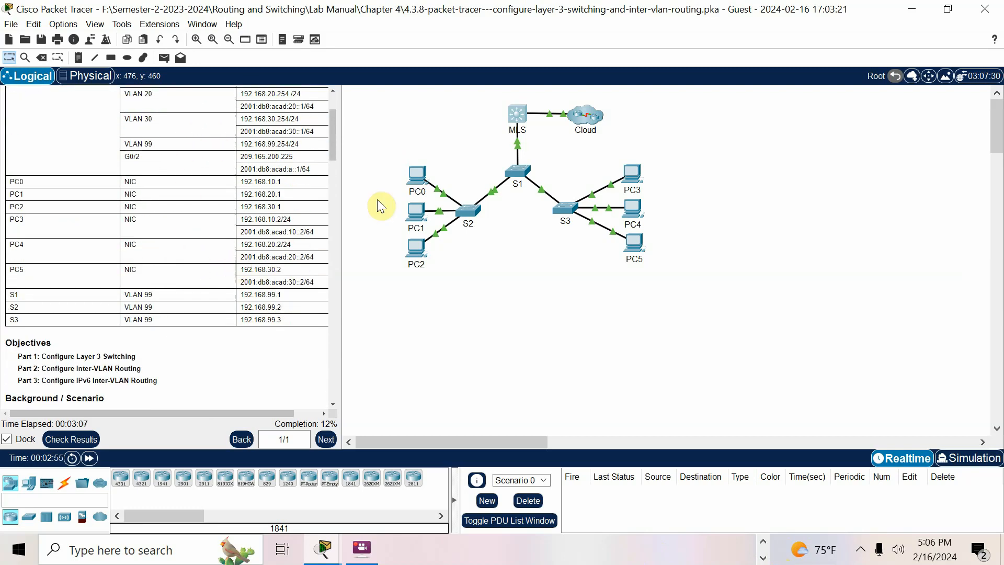
{"action": "scroll", "coordinate": [230, 371], "scroll_direction": "down", "scroll_amount": 7}
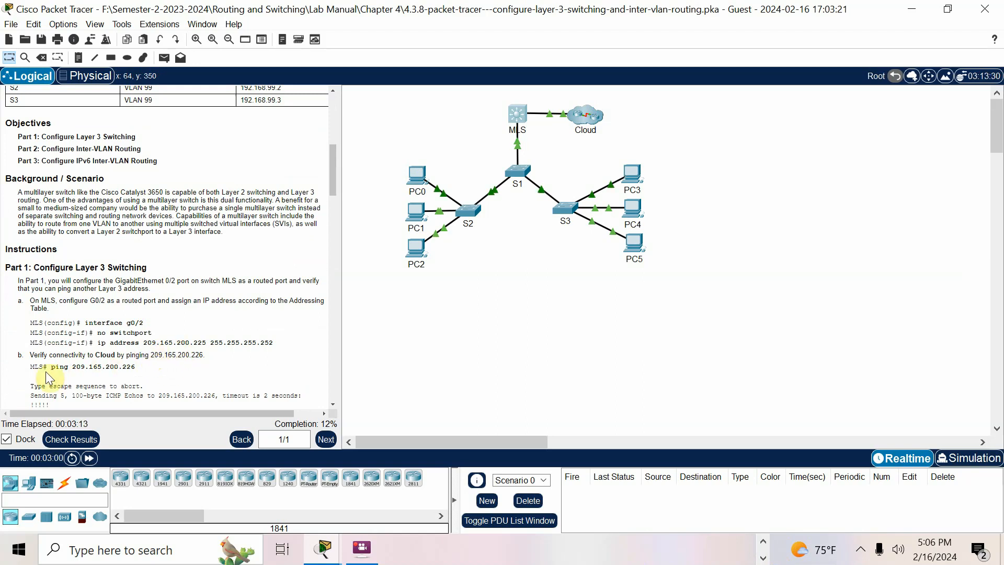
{"action": "left_click_drag", "start_coordinate": [50, 368], "coordinate": [141, 368]}
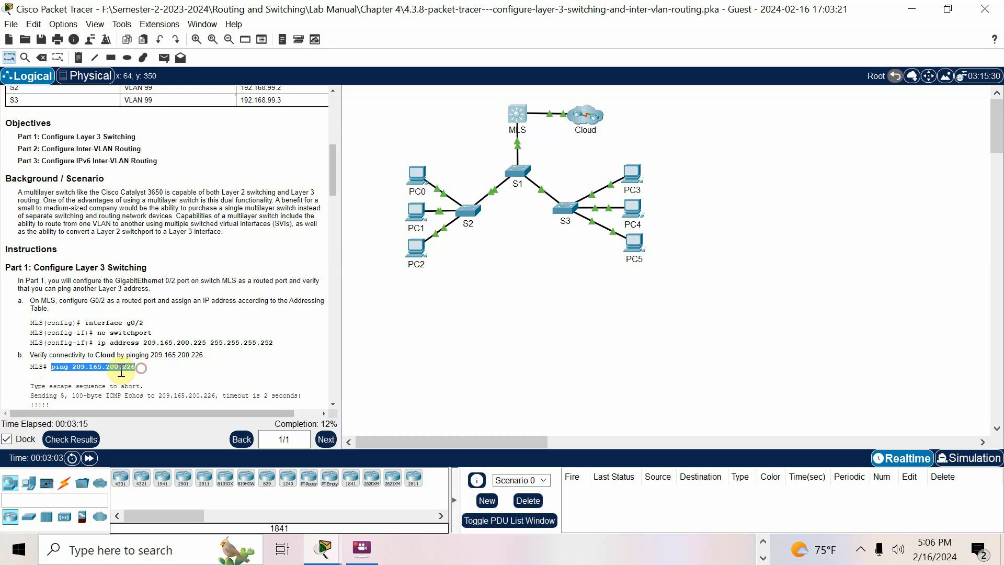
{"action": "right_click", "coordinate": [121, 371]}
{"action": "left_click", "coordinate": [168, 381]}
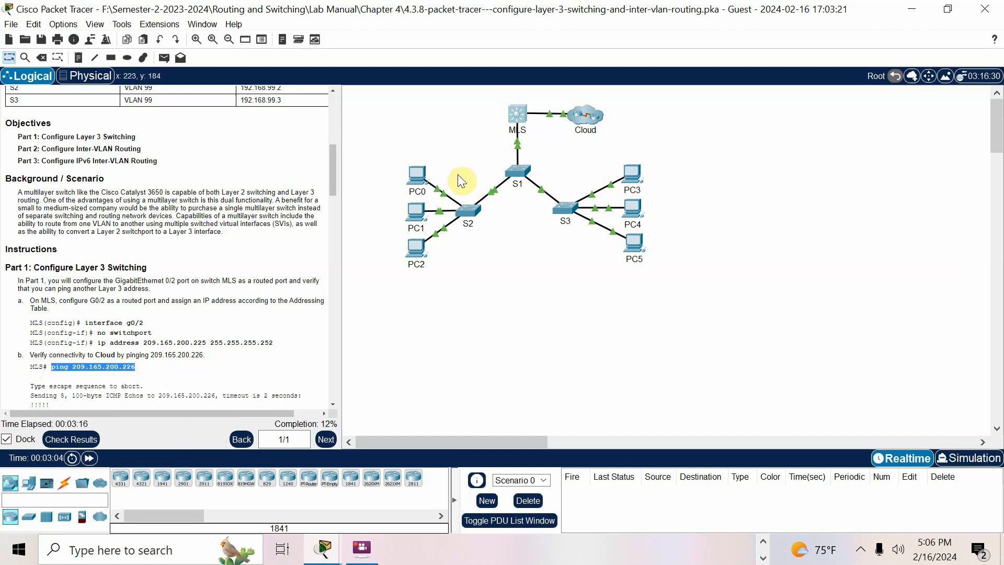
Step: Reopen the MLS command line and exit interface and global configuration modes to privileged EXEC mode
{"action": "left_click", "coordinate": [520, 114]}
{"action": "scroll", "coordinate": [584, 389], "scroll_direction": "down", "scroll_amount": 20}
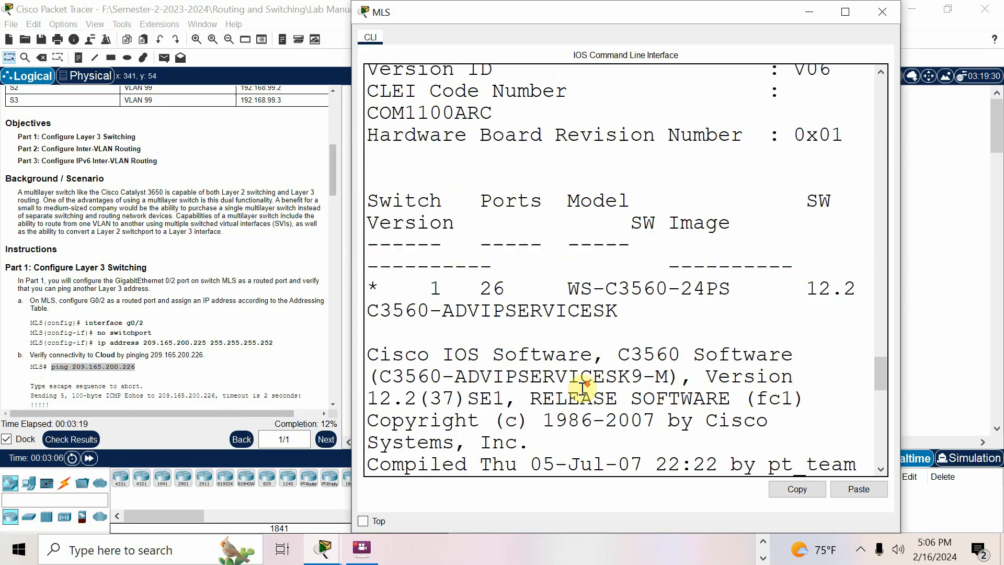
{"action": "scroll", "coordinate": [582, 389], "scroll_direction": "down", "scroll_amount": 4}
{"action": "type", "text": "exit"}
{"action": "key", "text": "Return"}
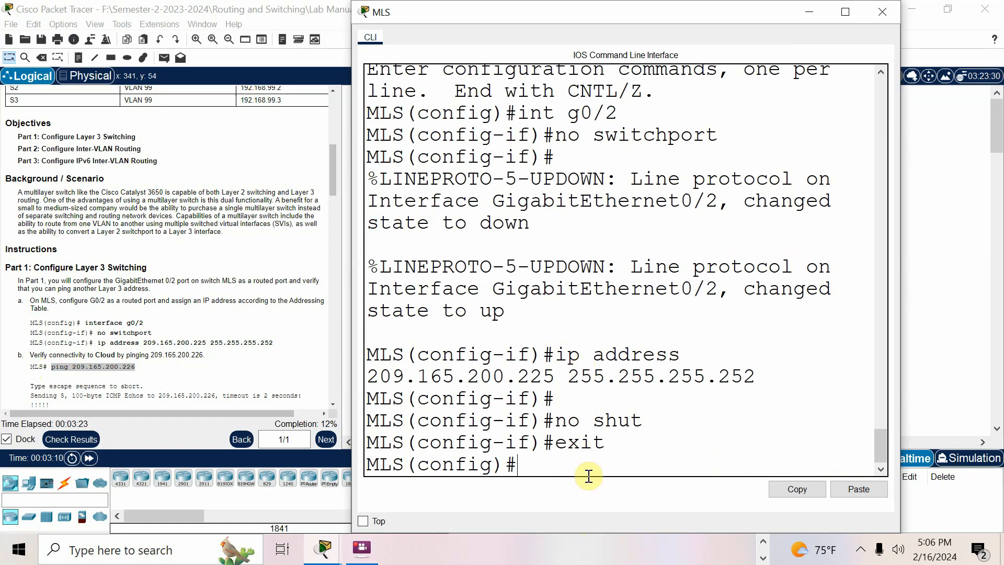
{"action": "right_click", "coordinate": [587, 465]}
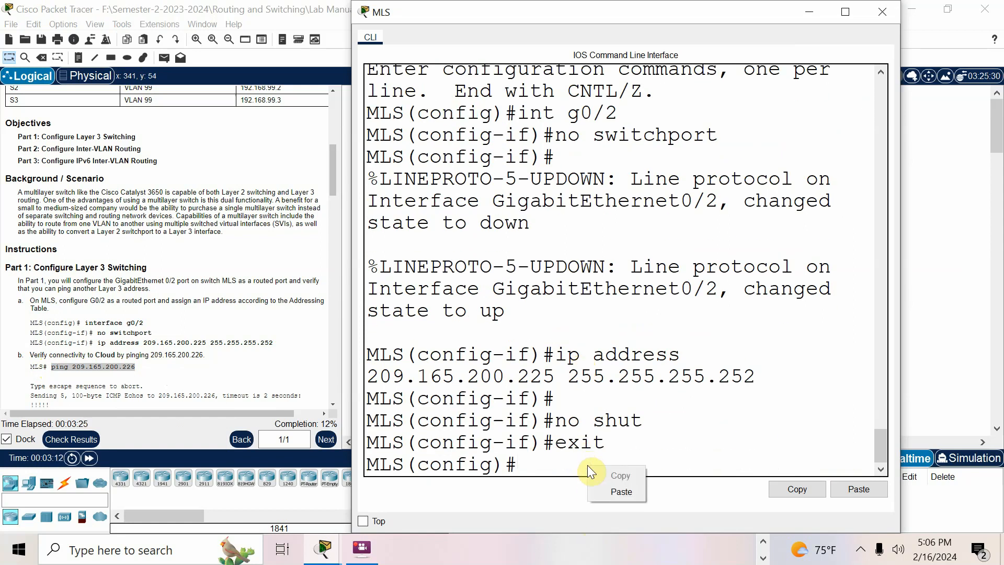
{"action": "left_click", "coordinate": [587, 464]}
{"action": "type", "text": "exit"}
{"action": "key", "text": "Return"}
{"action": "key", "text": "Return"}
Step: Ping the Cloud at 209.165.200.226 from MLS with the copied command, and repeat the ping once
{"action": "right_click", "coordinate": [551, 467]}
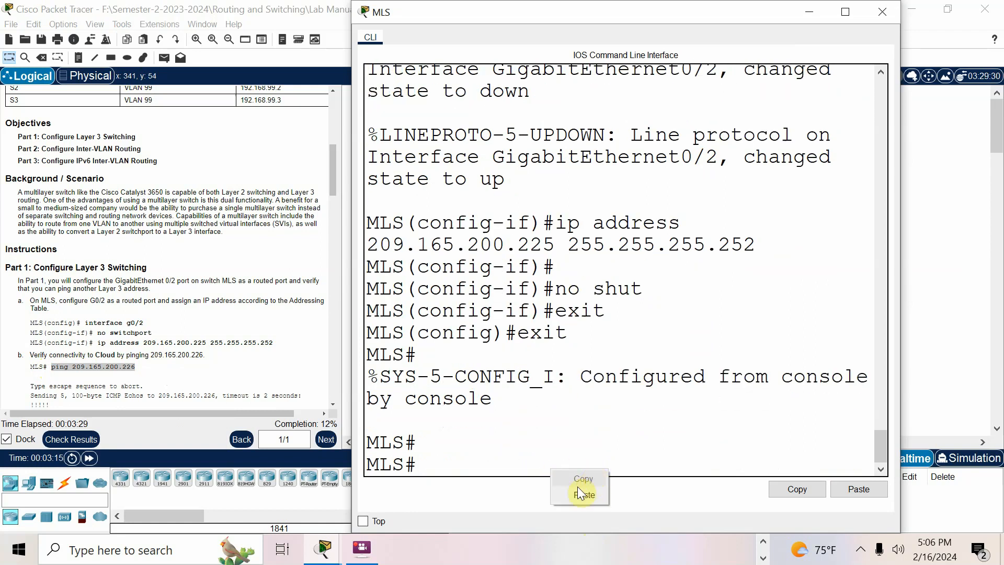
{"action": "left_click", "coordinate": [576, 490]}
{"action": "key", "text": "Return"}
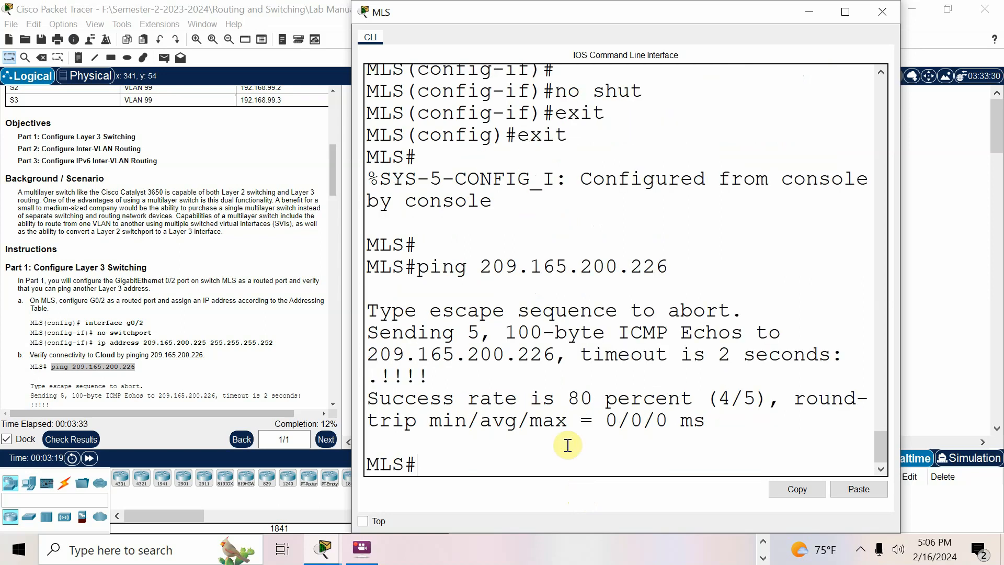
{"action": "key", "text": "Up"}
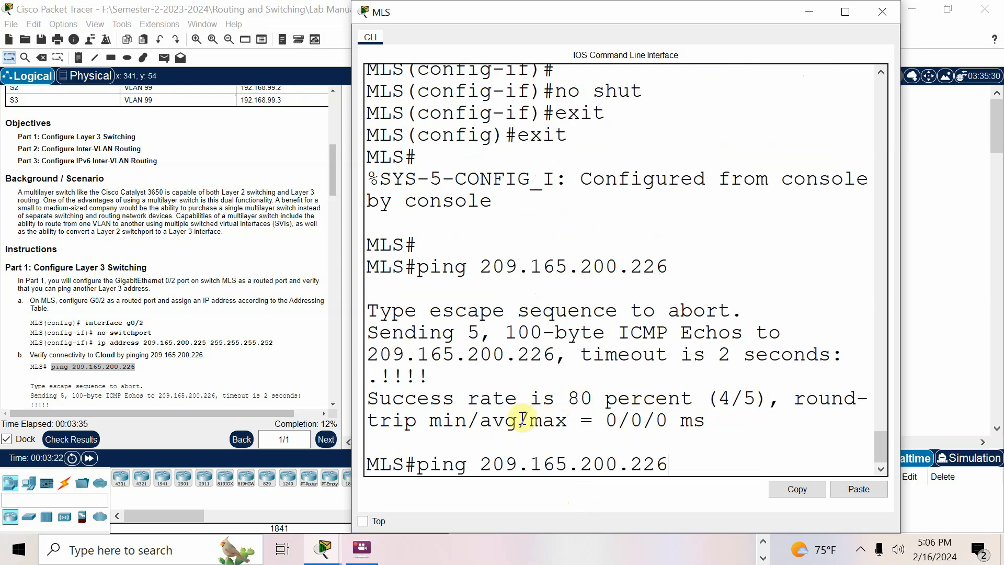
{"action": "key", "text": "Return"}
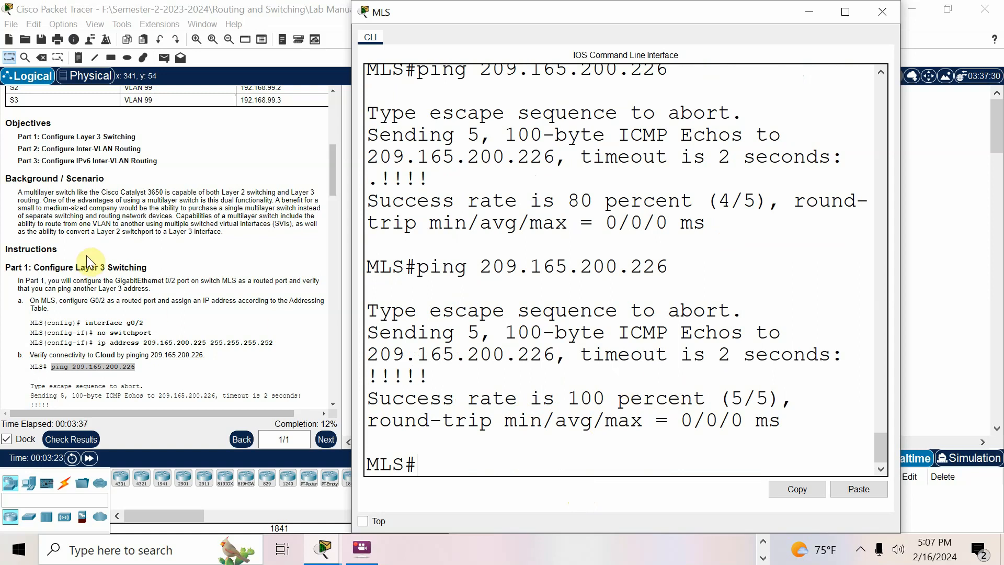
Step: Consult the VLAN table in Part 2, re-enter global configuration mode on MLS and create VLAN 10
{"action": "scroll", "coordinate": [91, 263], "scroll_direction": "down", "scroll_amount": 3}
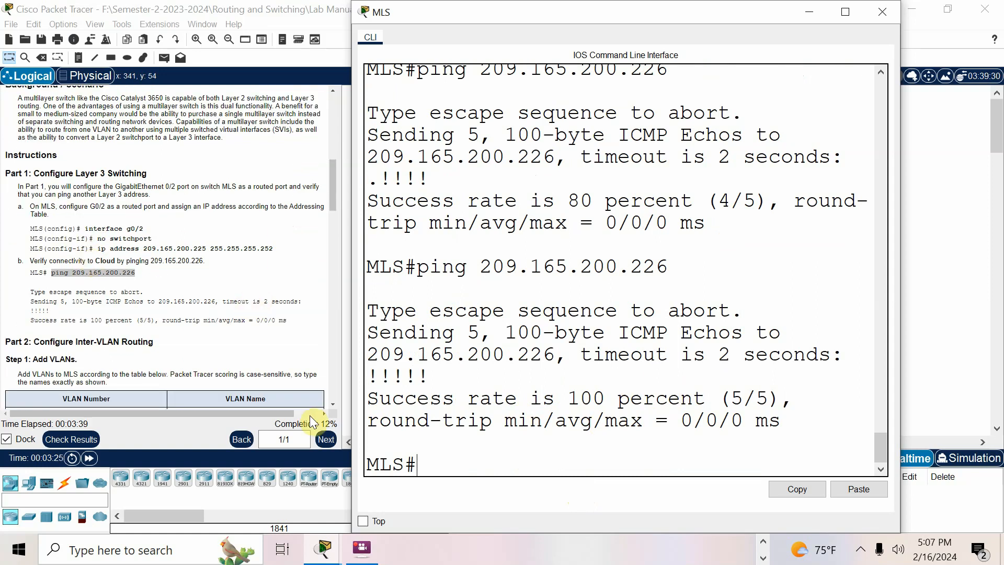
{"action": "scroll", "coordinate": [119, 284], "scroll_direction": "down", "scroll_amount": 2}
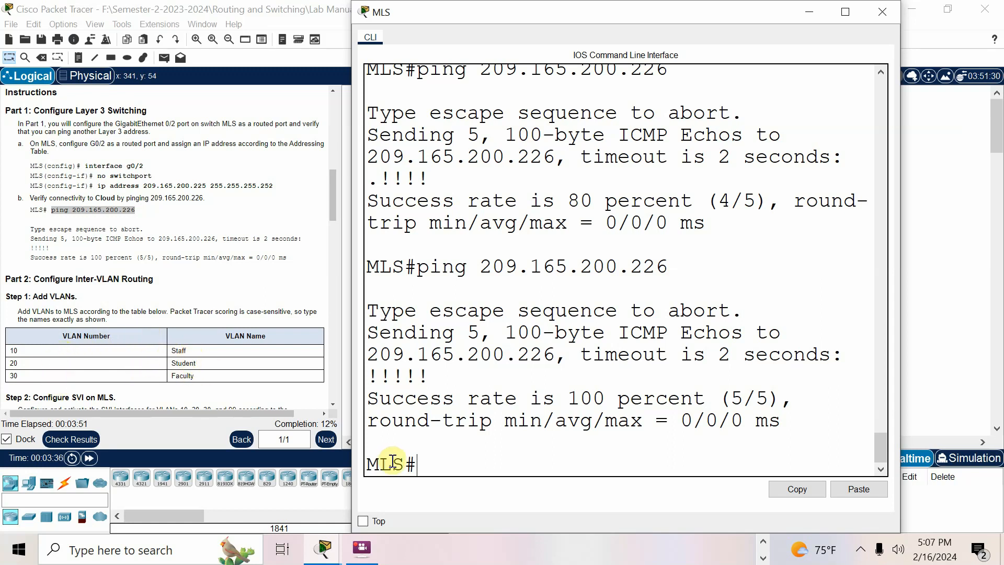
{"action": "type", "text": "nf t"}
{"action": "key", "text": "Return"}
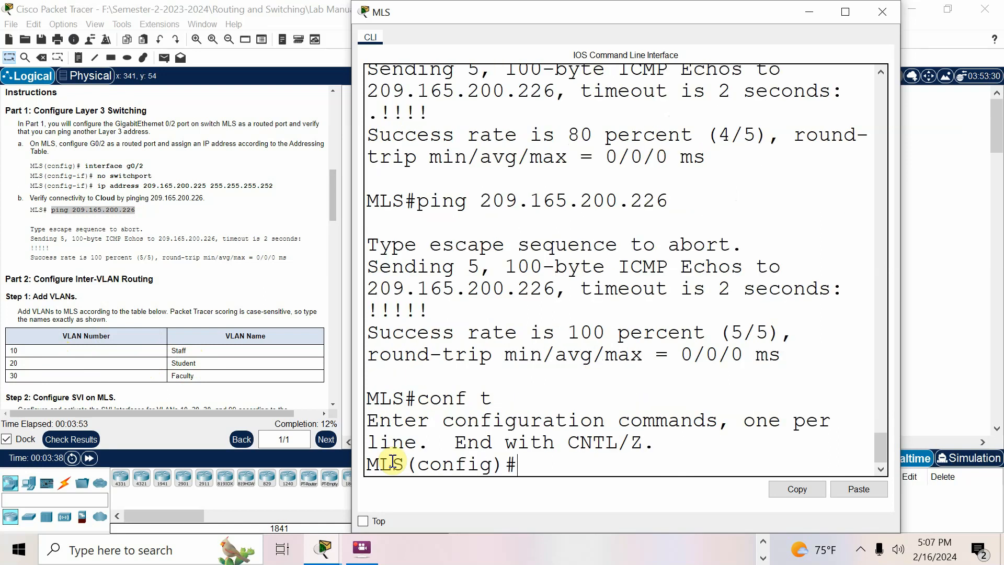
{"action": "type", "text": "vlan 10"}
{"action": "key", "text": "Return"}
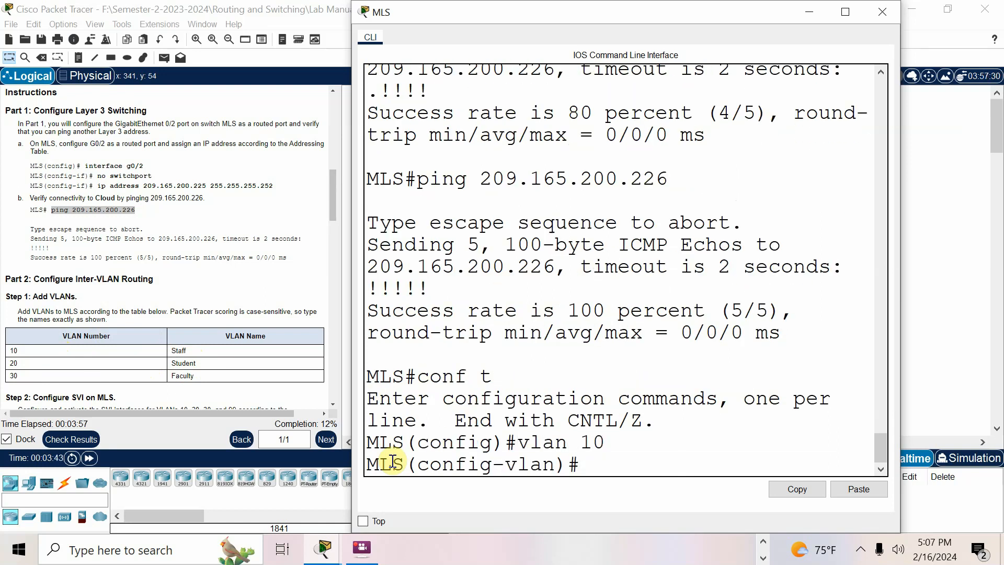
Step: Name VLAN 10 Staff on MLS, and create VLAN 20 with the name Student
{"action": "type", "text": "name Staff"}
{"action": "key", "text": "Return"}
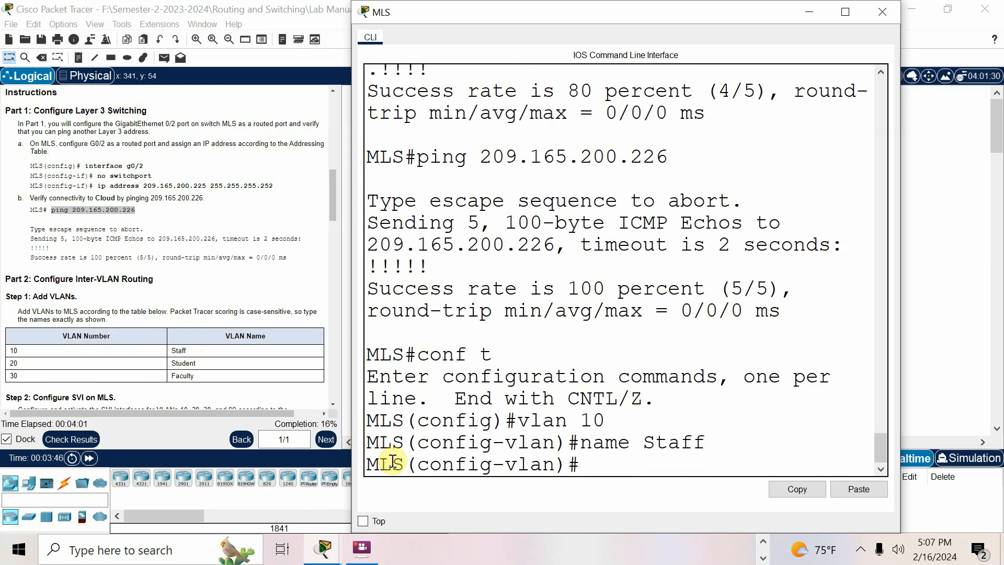
{"action": "type", "text": "vlan 20"}
{"action": "key", "text": "Return"}
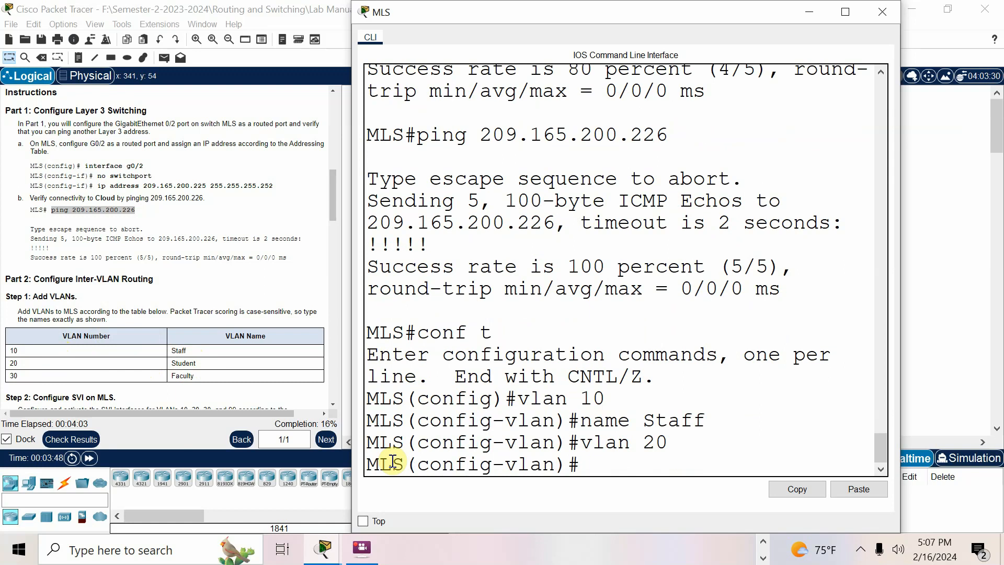
{"action": "type", "text": "name Student"}
{"action": "key", "text": "Return"}
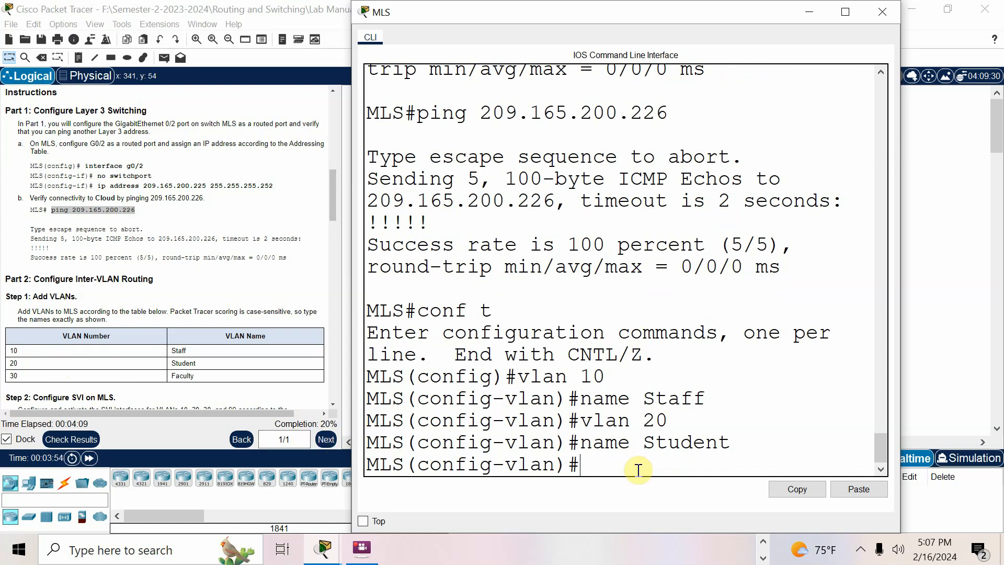
Step: Create VLAN 30 on MLS and name it Faculty
{"action": "type", "text": "vlan 30"}
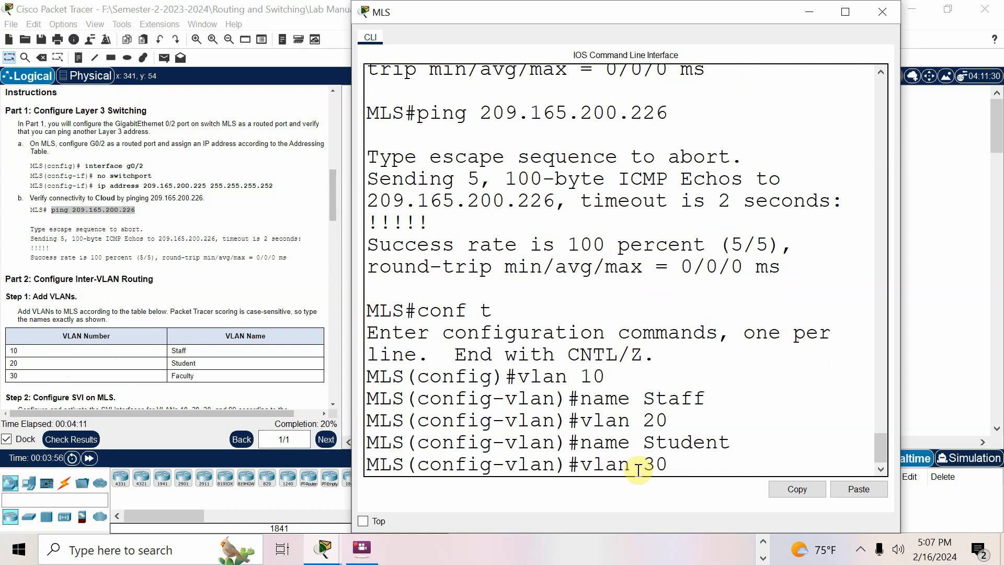
{"action": "key", "text": "Return"}
{"action": "type", "text": "name F"}
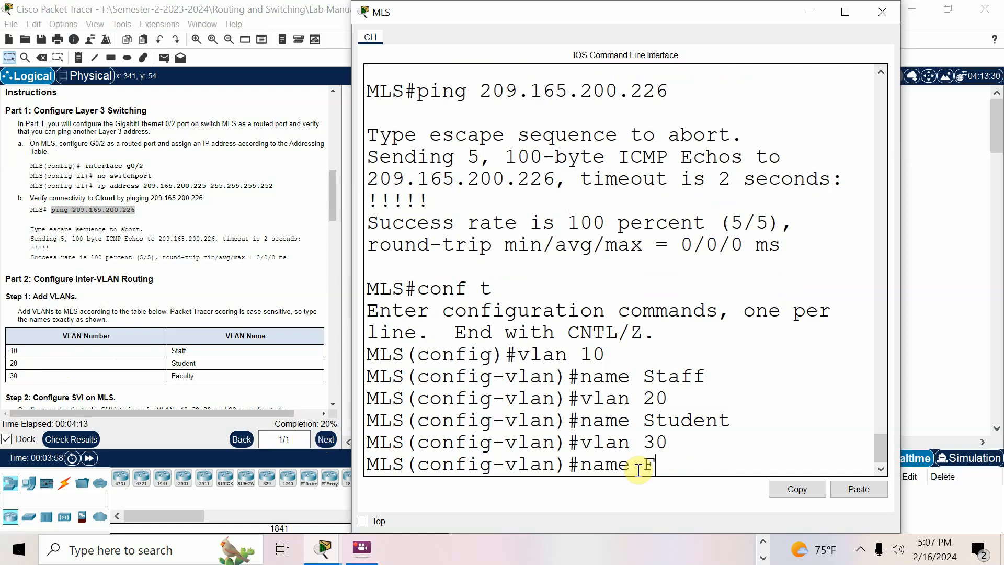
{"action": "type", "text": "aculty"}
{"action": "key", "text": "Return"}
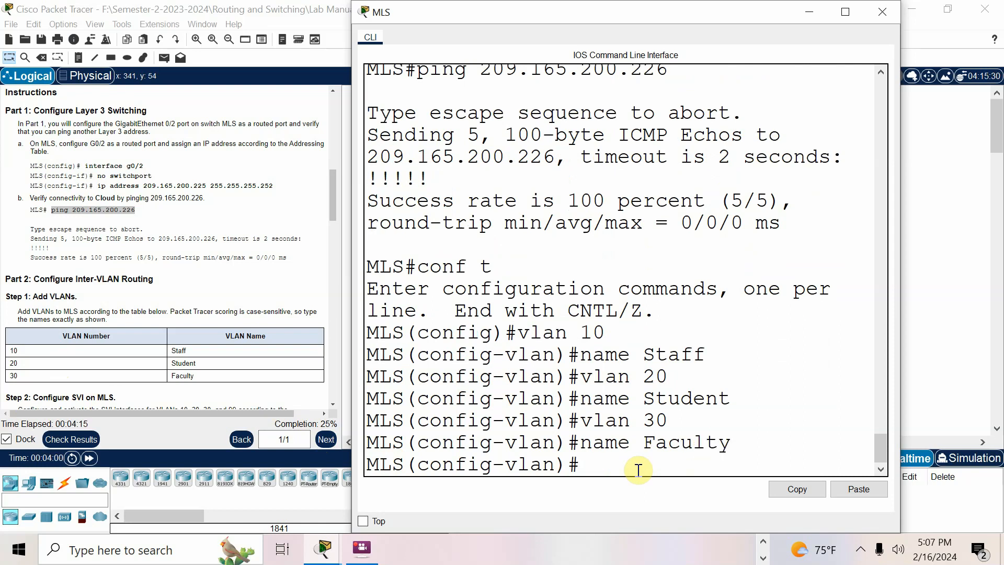
Step: Review the SVI instructions in Part 2 Step 2 and the MLS addresses for VLANs 20 and 30 in the Addressing Table
{"action": "scroll", "coordinate": [226, 307], "scroll_direction": "down", "scroll_amount": 2}
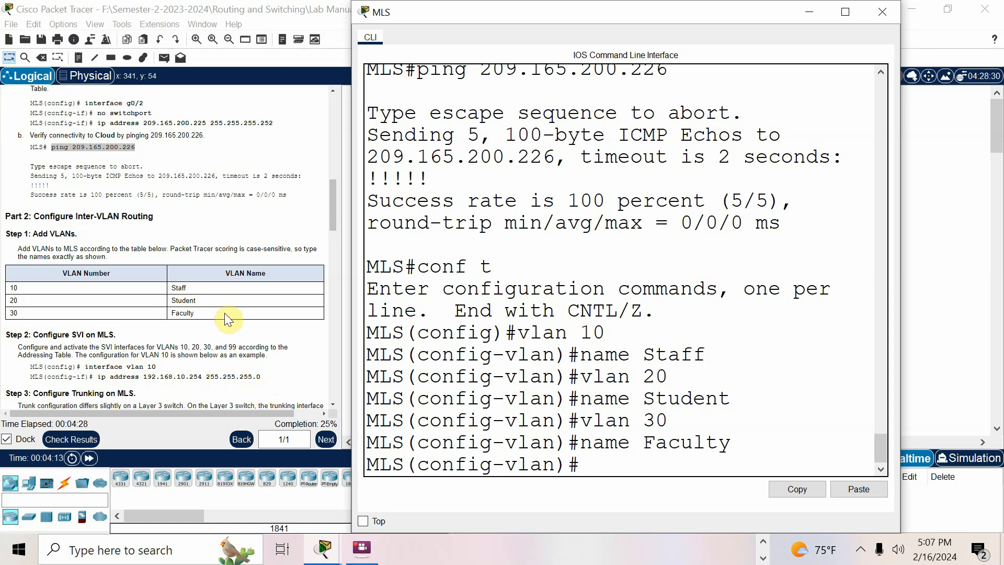
{"action": "scroll", "coordinate": [226, 313], "scroll_direction": "up", "scroll_amount": 15}
{"action": "scroll", "coordinate": [225, 289], "scroll_direction": "up", "scroll_amount": 3}
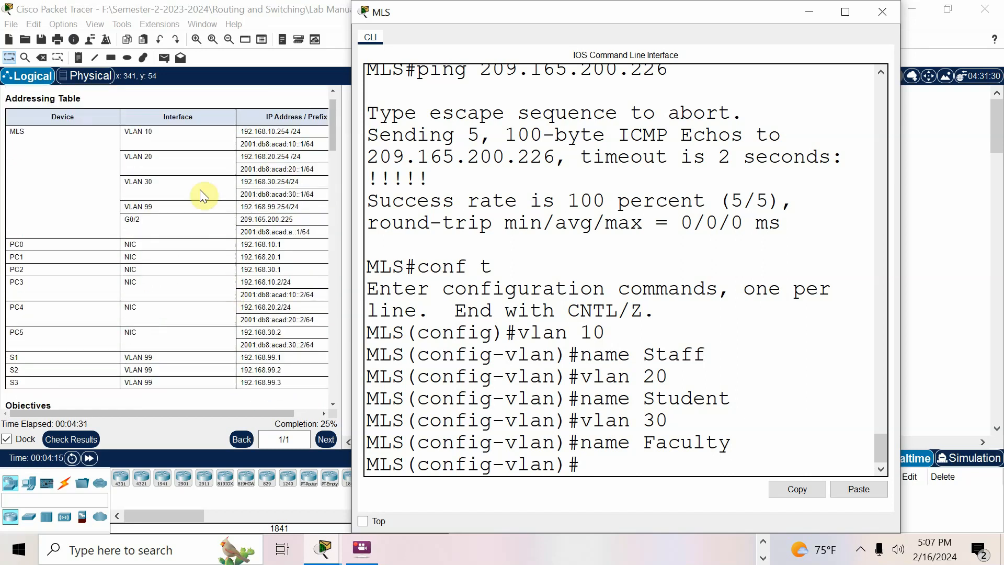
{"action": "left_click", "coordinate": [243, 157]}
{"action": "left_click_drag", "start_coordinate": [243, 157], "coordinate": [312, 167]}
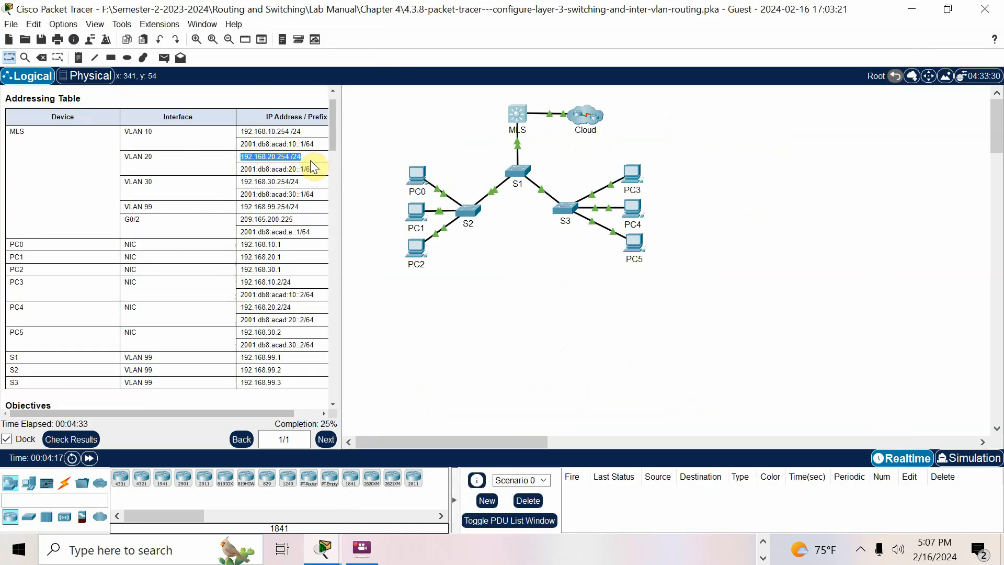
{"action": "left_click", "coordinate": [246, 181]}
{"action": "left_click_drag", "start_coordinate": [247, 181], "coordinate": [303, 180]}
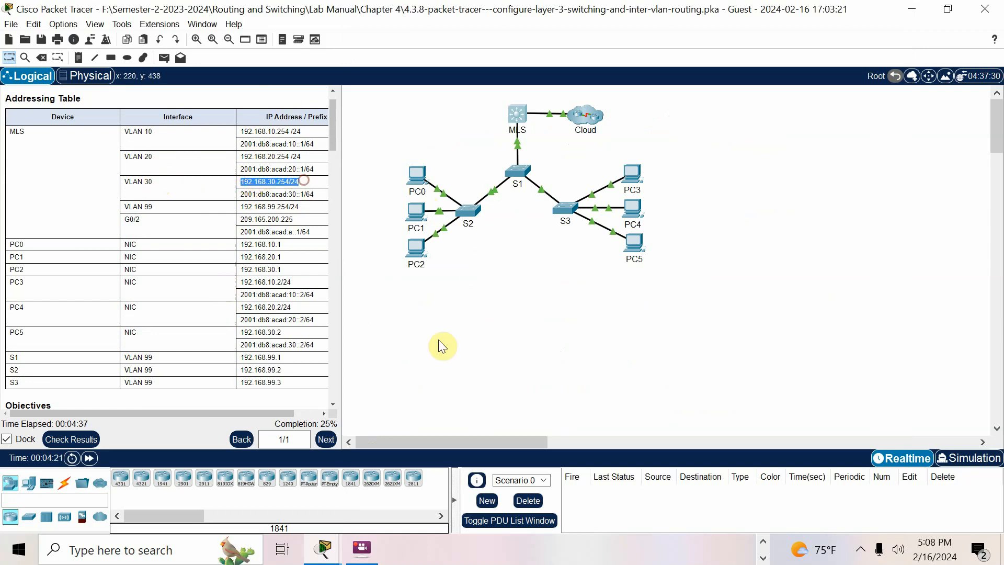
{"action": "scroll", "coordinate": [261, 297], "scroll_direction": "down", "scroll_amount": 3}
{"action": "scroll", "coordinate": [262, 297], "scroll_direction": "down", "scroll_amount": 9}
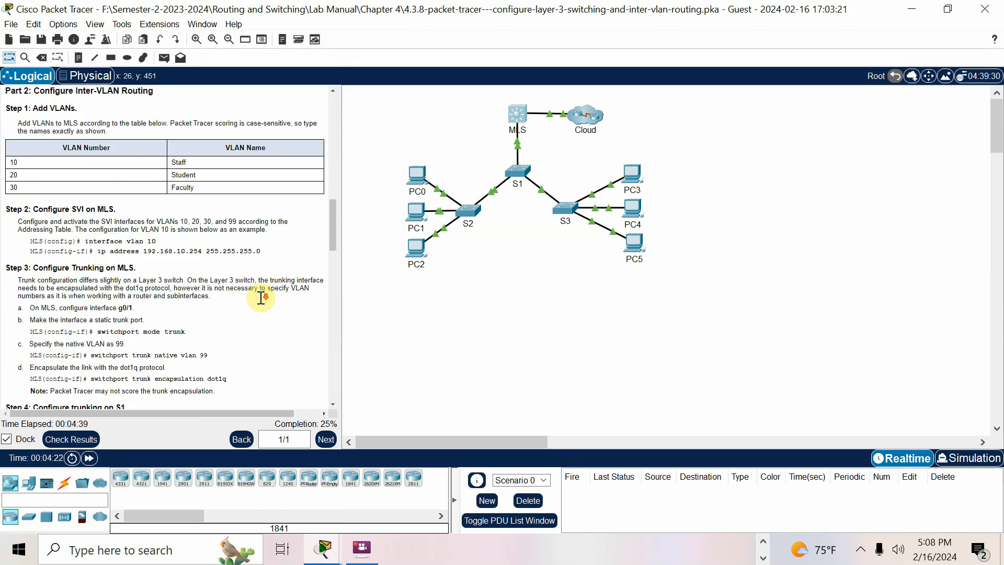
Step: Reopen the MLS command line and exit VLAN configuration mode to global configuration mode
{"action": "left_click", "coordinate": [516, 115]}
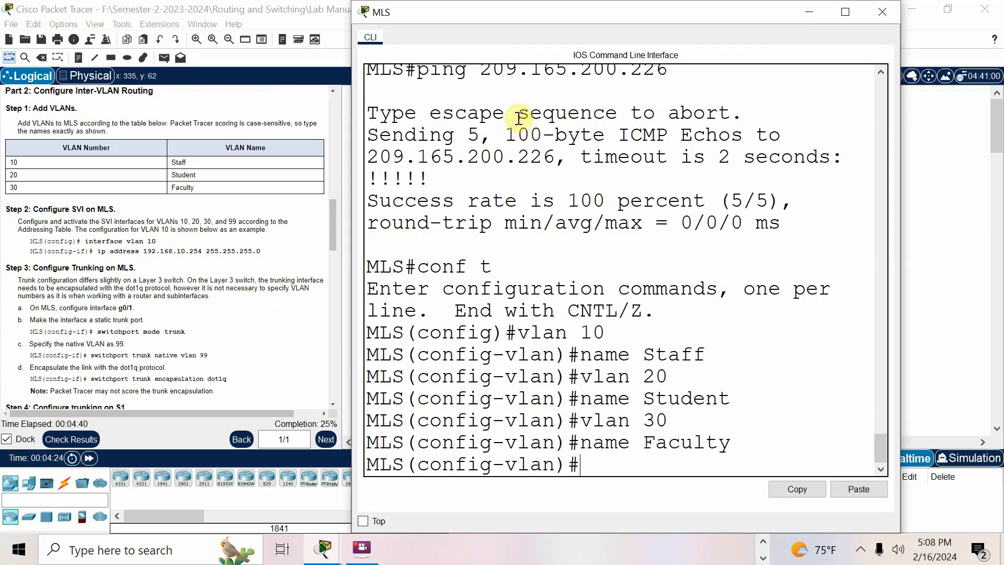
{"action": "type", "text": "exit"}
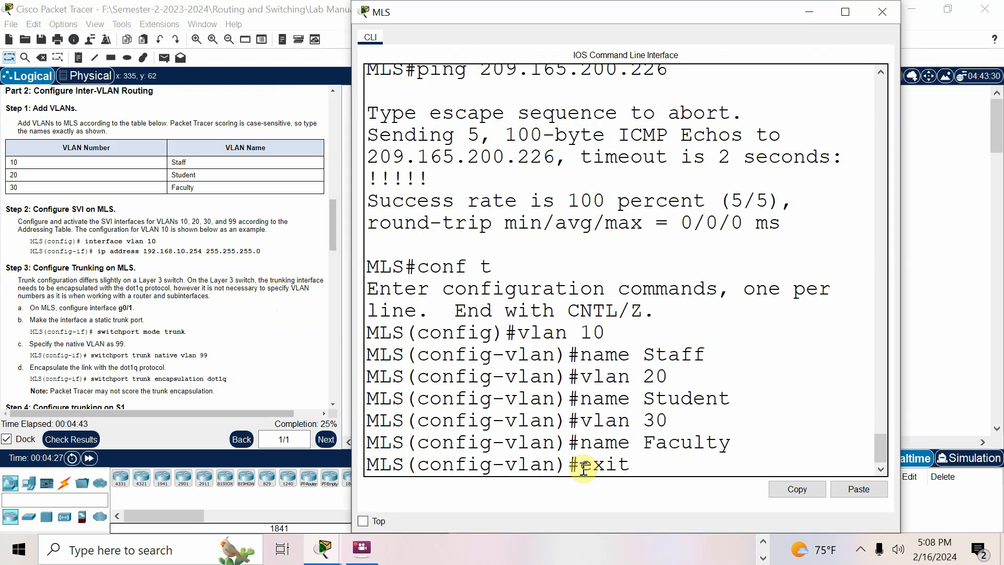
{"action": "key", "text": "Return"}
{"action": "type", "text": "itn "}
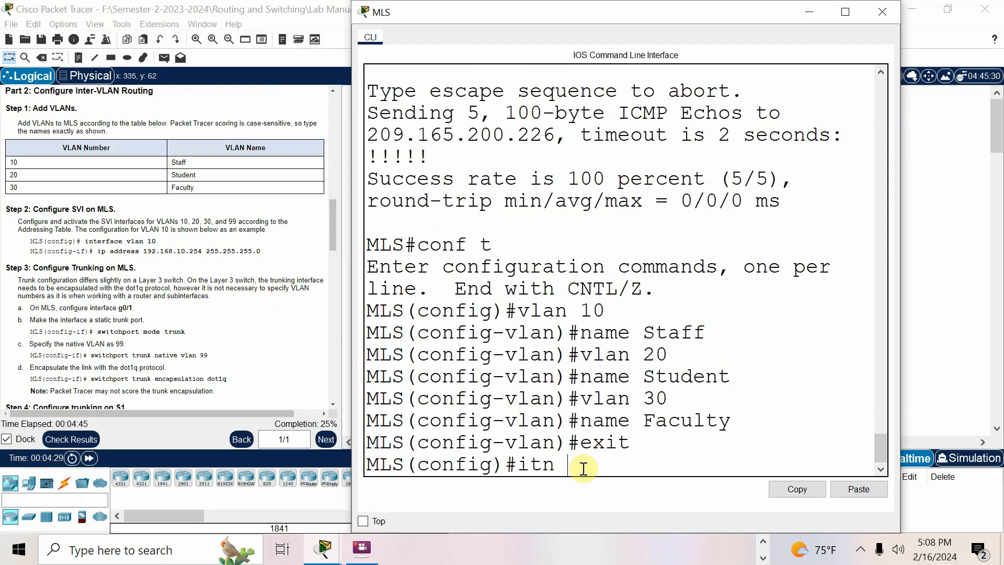
{"action": "type", "text": "vlan 10"}
{"action": "key", "text": "Return"}
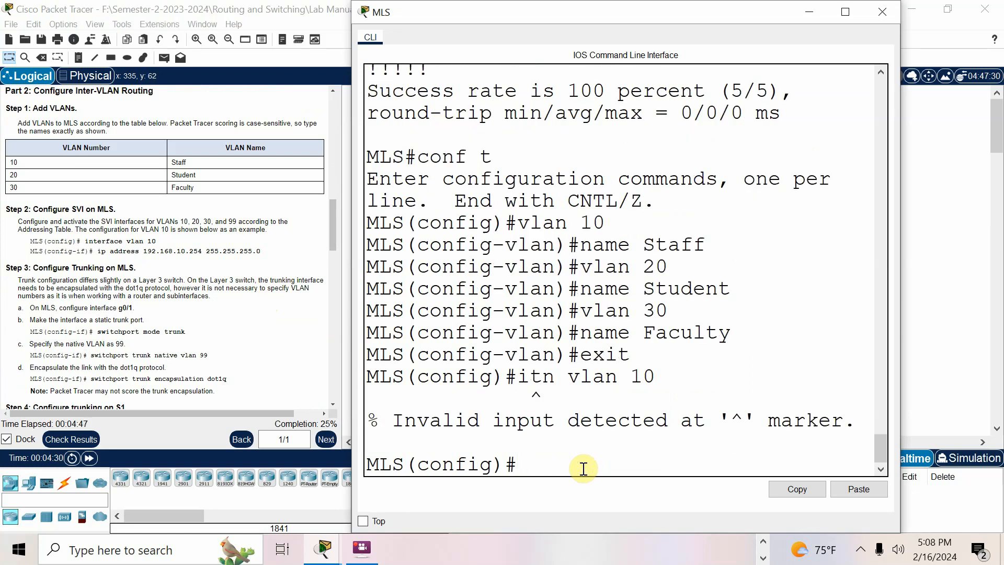
{"action": "type", "text": "ip address"}
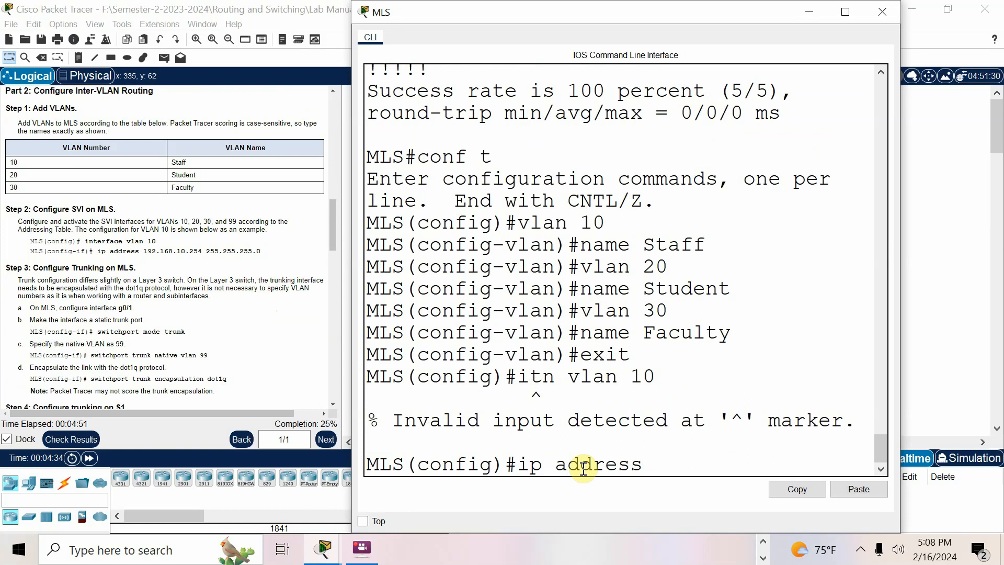
{"action": "type", "text": " 192.168.10.254"}
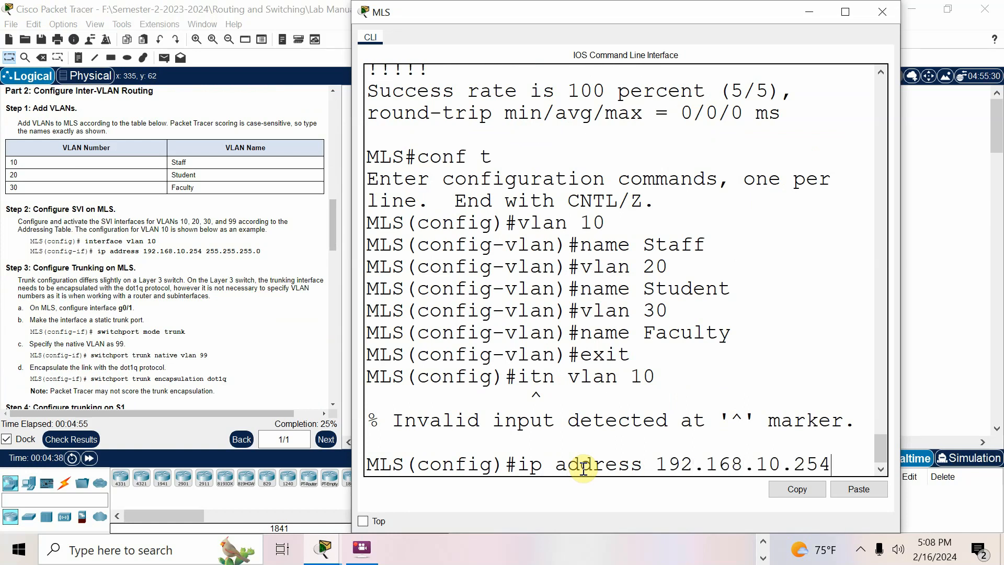
{"action": "type", "text": " 255.255.2"}
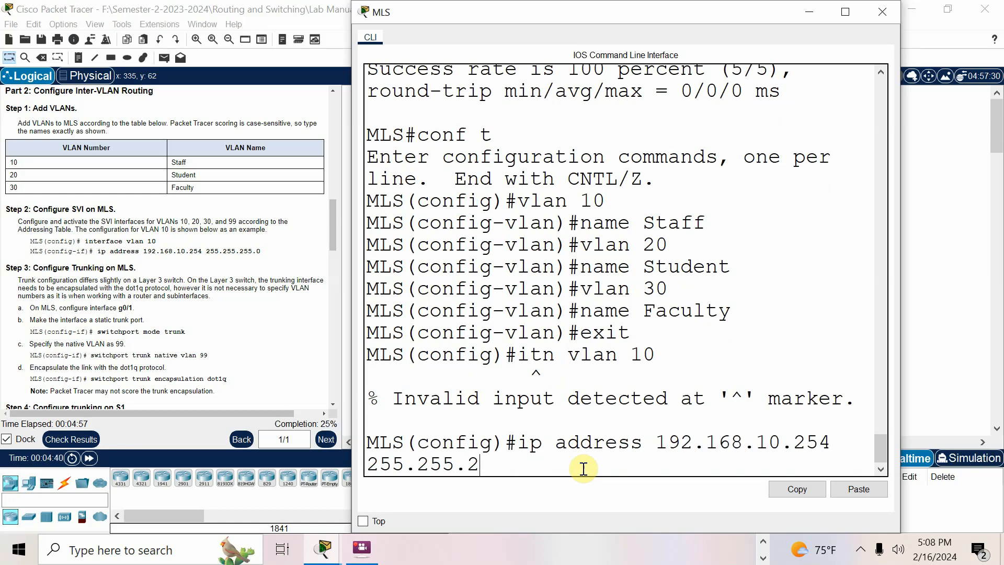
{"action": "type", "text": "55.0"}
{"action": "key", "text": "BackSpace"}
{"action": "key", "text": "BackSpace"}
{"action": "key", "text": "BackSpace"}
{"action": "key", "text": "BackSpace"}
{"action": "key", "text": "BackSpace"}
{"action": "key", "text": "BackSpace"}
{"action": "key", "text": "BackSpace"}
{"action": "key", "text": "BackSpace"}
{"action": "key", "text": "BackSpace"}
{"action": "key", "text": "BackSpace"}
{"action": "key", "text": "BackSpace"}
{"action": "key", "text": "BackSpace"}
{"action": "key", "text": "BackSpace"}
{"action": "key", "text": "BackSpace"}
{"action": "key", "text": "BackSpace"}
{"action": "key", "text": "BackSpace"}
{"action": "key", "text": "BackSpace"}
{"action": "key", "text": "BackSpace"}
{"action": "key", "text": "BackSpace"}
{"action": "key", "text": "BackSpace"}
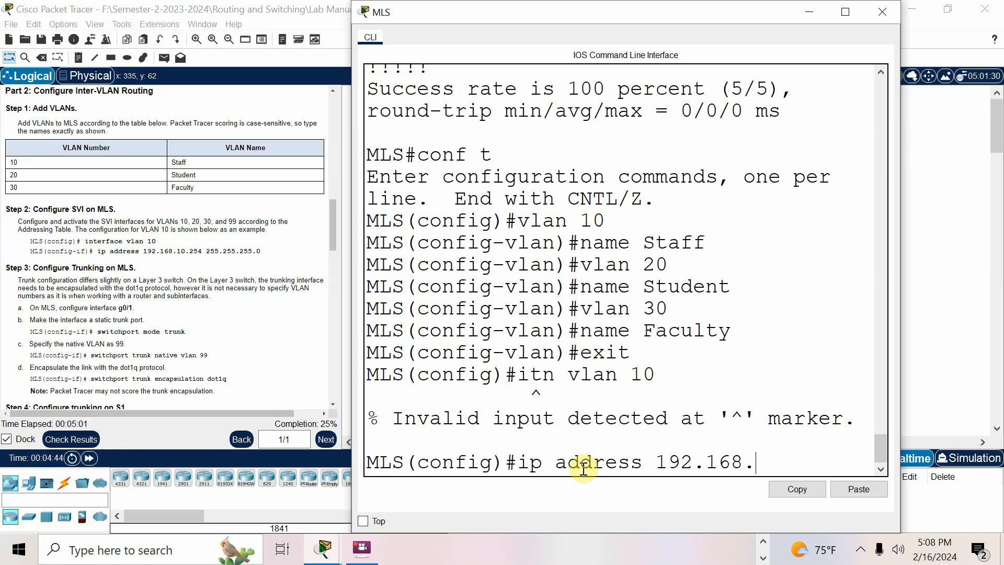
{"action": "key", "text": "BackSpace"}
{"action": "key", "text": "BackSpace"}
{"action": "key", "text": "BackSpace"}
{"action": "key", "text": "BackSpace"}
{"action": "key", "text": "BackSpace"}
{"action": "key", "text": "BackSpace"}
Step: Configure interface VLAN 10 on MLS with IP address 192.168.10.254 255.255.255.0, activate it with no shut, and exit interface mode
{"action": "type", "text": "int"}
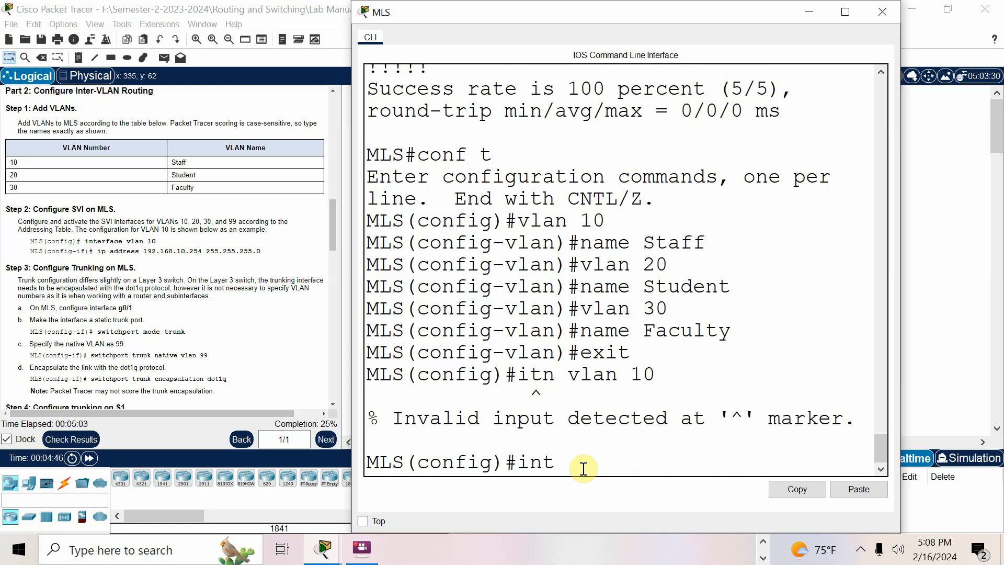
{"action": "type", "text": " vlan 10"}
{"action": "key", "text": "Return"}
{"action": "key", "text": "Return"}
{"action": "type", "text": "ip"}
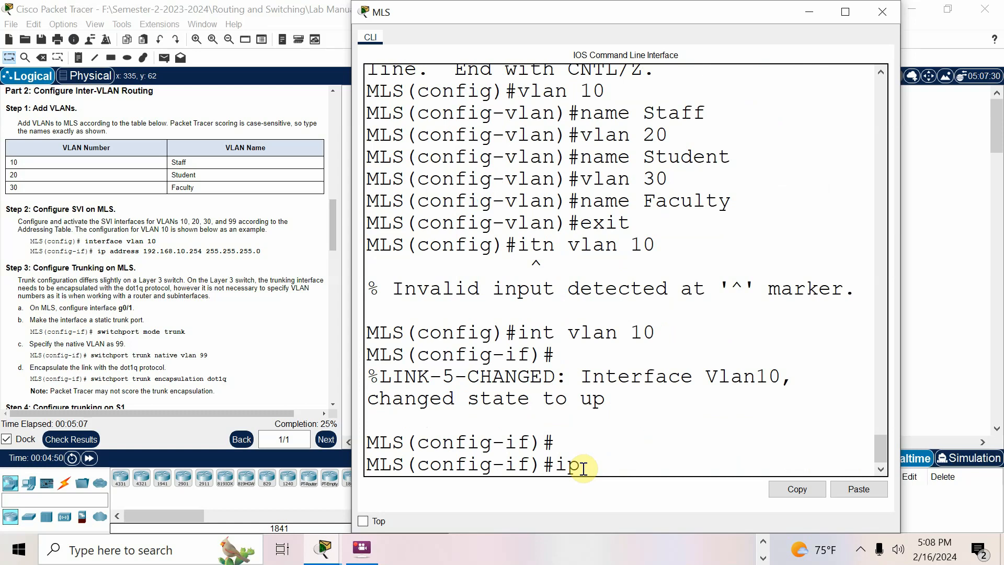
{"action": "type", "text": " address"}
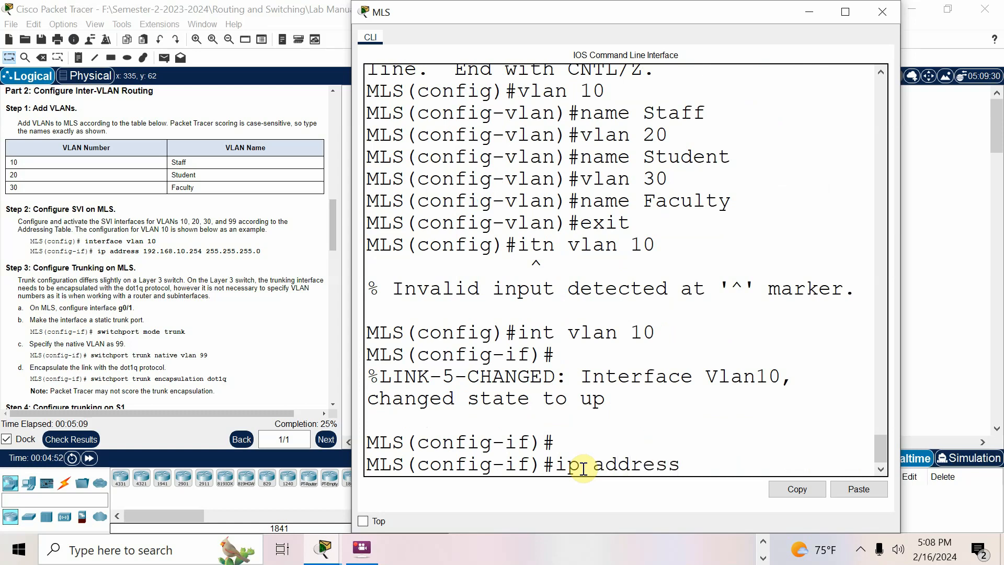
{"action": "type", "text": " 192.168.10.2"}
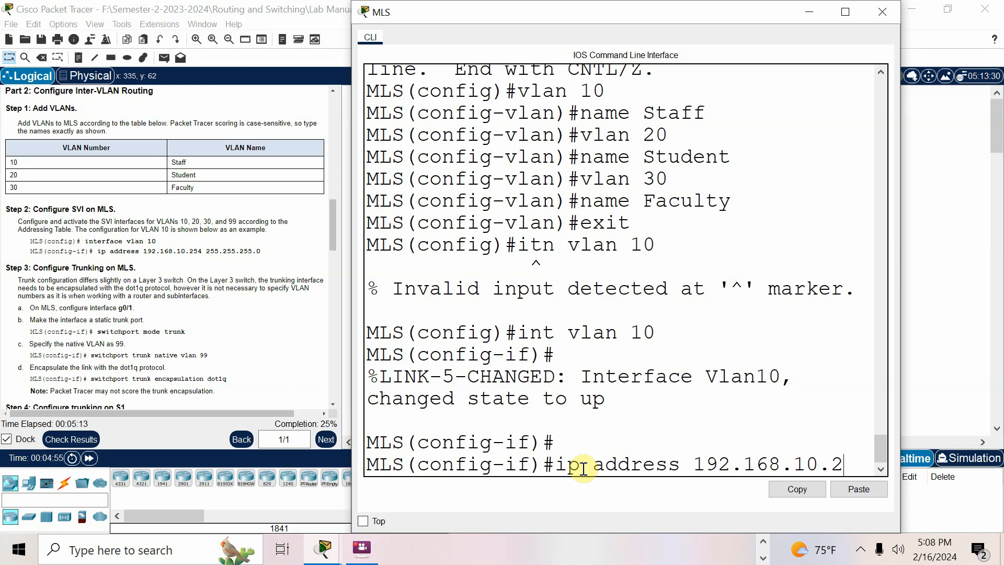
{"action": "type", "text": "54 255"}
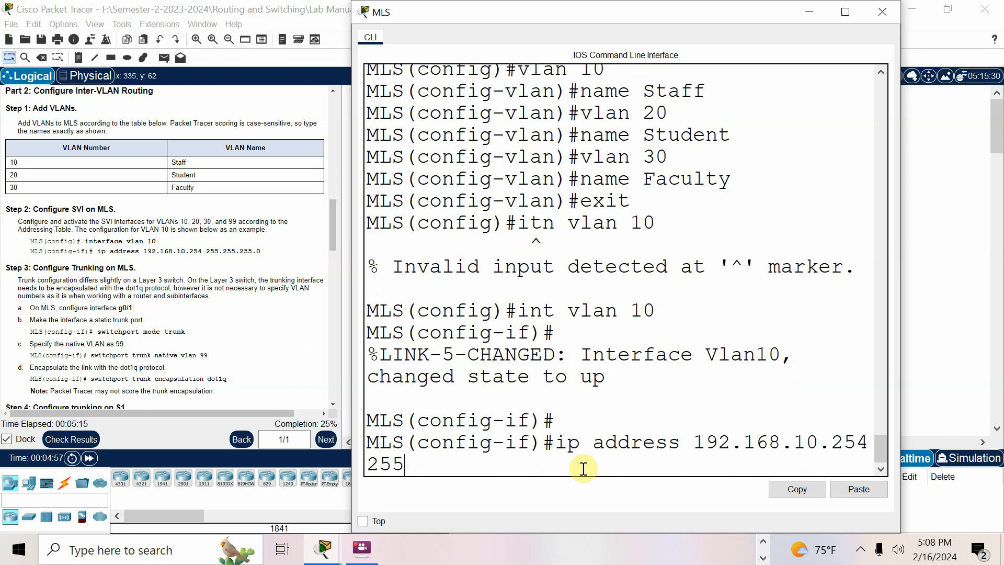
{"action": "type", "text": ".255.255.0"}
{"action": "key", "text": "Return"}
{"action": "type", "text": "no shut"}
{"action": "key", "text": "Return"}
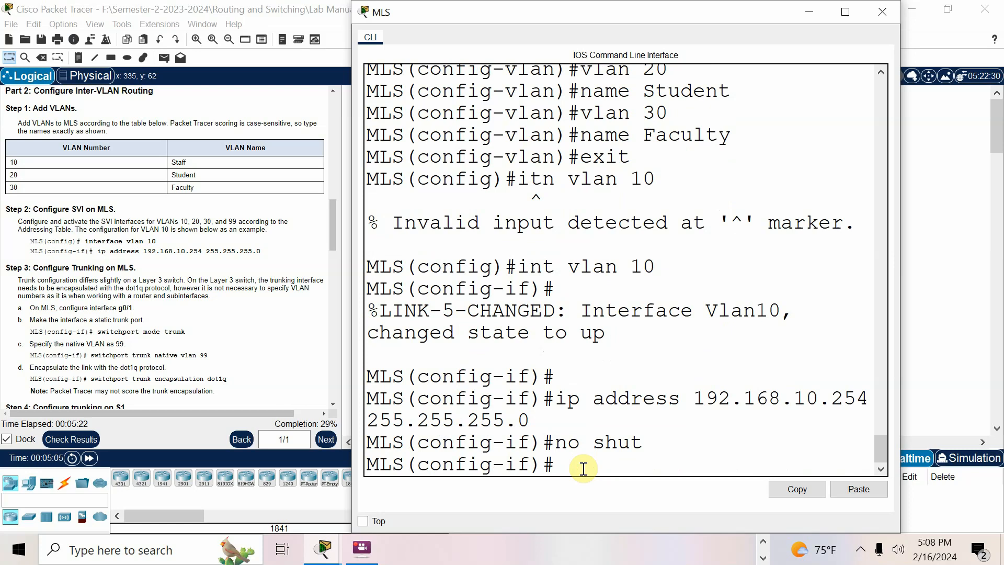
{"action": "type", "text": "exit"}
{"action": "key", "text": "Return"}
Step: Configure interface VLAN 20 on MLS with IP address 192.168.20.254 255.255.255.0, activate it with no shut, and exit interface mode
{"action": "type", "text": "int vlan 20"}
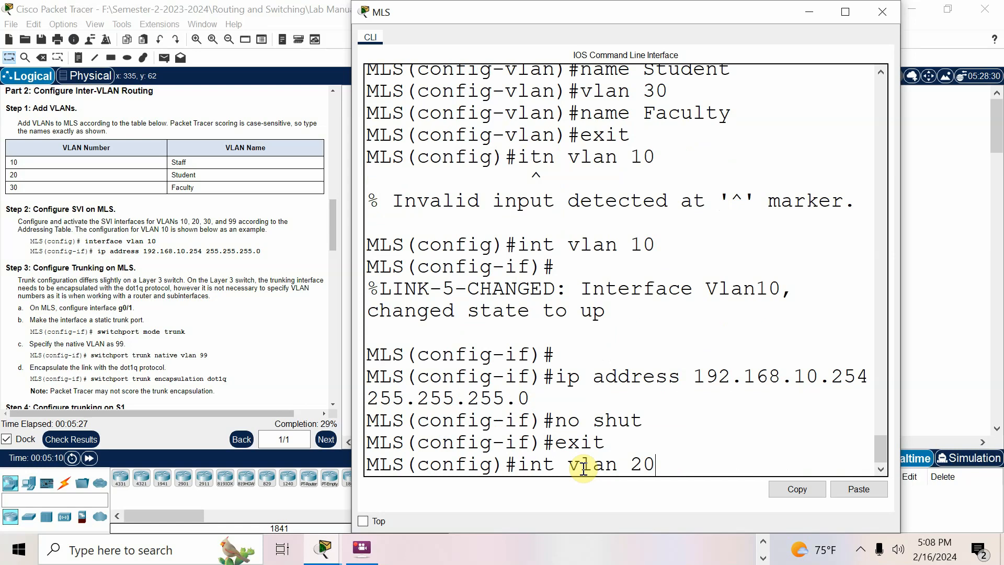
{"action": "key", "text": "Return"}
{"action": "type", "text": "ip addres"}
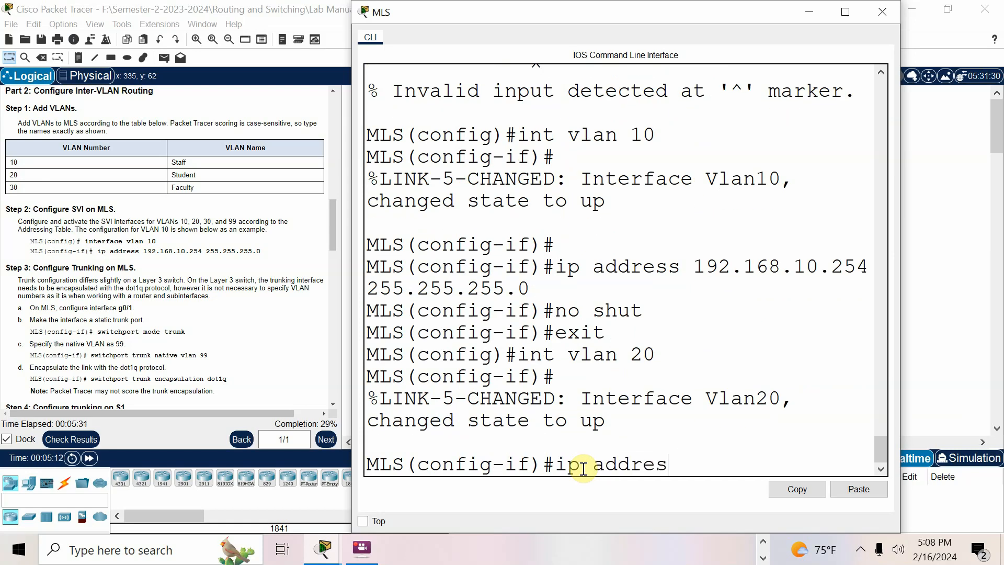
{"action": "type", "text": "s 192.16"}
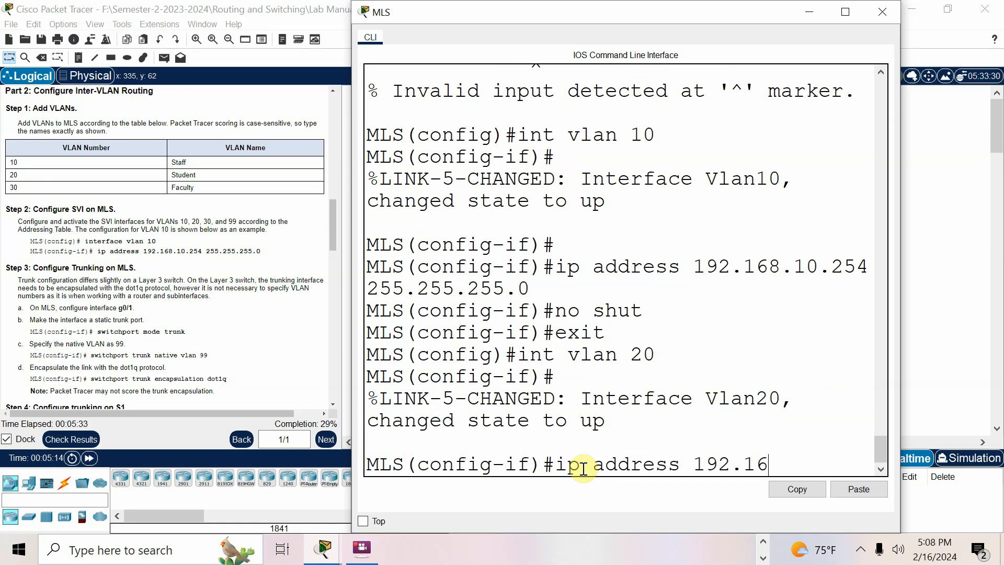
{"action": "type", "text": "8.20.2454 255.255.255.0"}
{"action": "key", "text": "Return"}
{"action": "type", "text": "no shut"}
{"action": "key", "text": "Return"}
{"action": "type", "text": "exit"}
{"action": "key", "text": "Return"}
Step: Configure interface VLAN 30 on MLS with IP address 192.168.30.254 255.255.255.0, activate it with no shut, and exit interface mode
{"action": "type", "text": "int "}
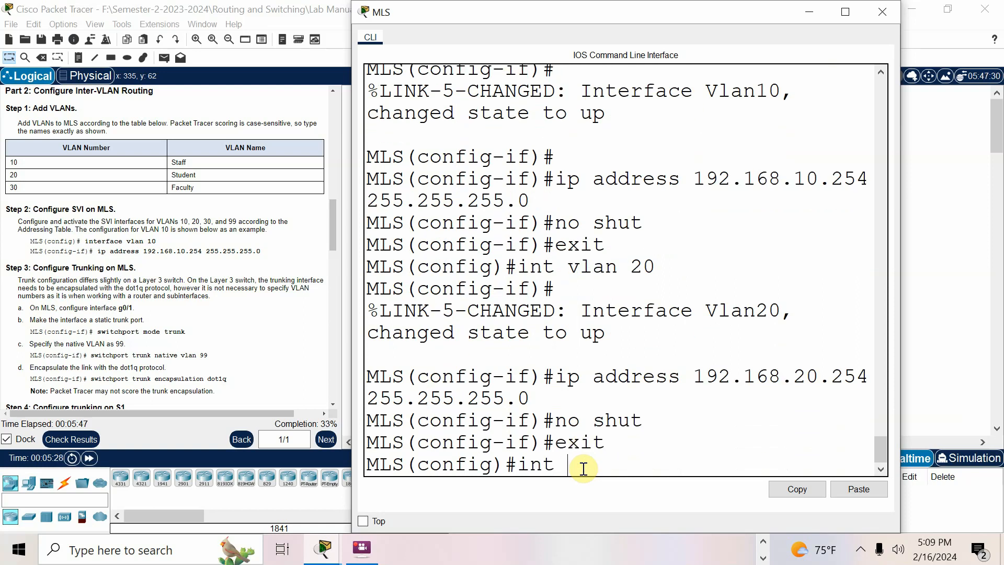
{"action": "type", "text": "vlan 30"}
{"action": "key", "text": "Return"}
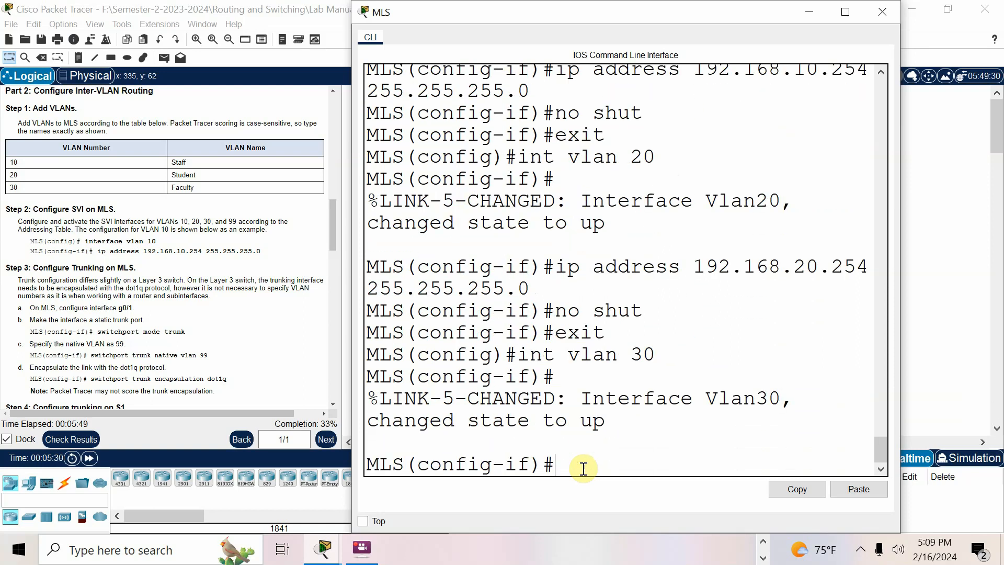
{"action": "type", "text": "ip address 192"}
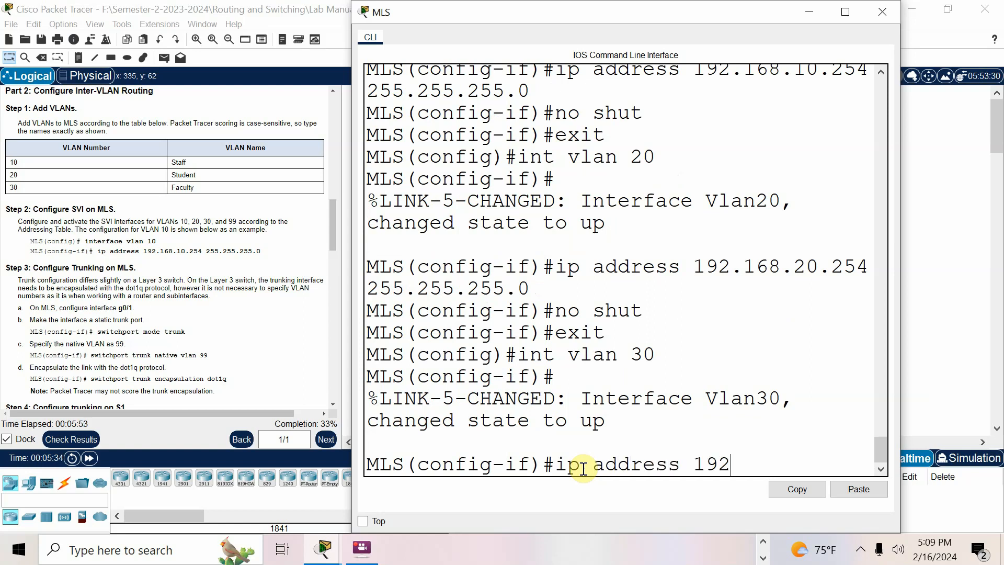
{"action": "type", "text": ".168.30.254 2"}
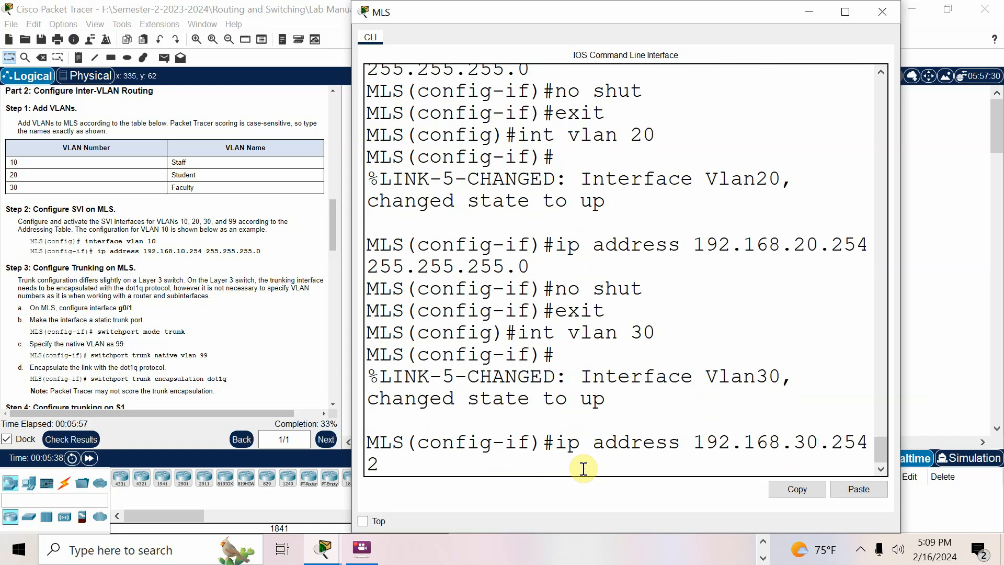
{"action": "type", "text": "55.255.255.0"}
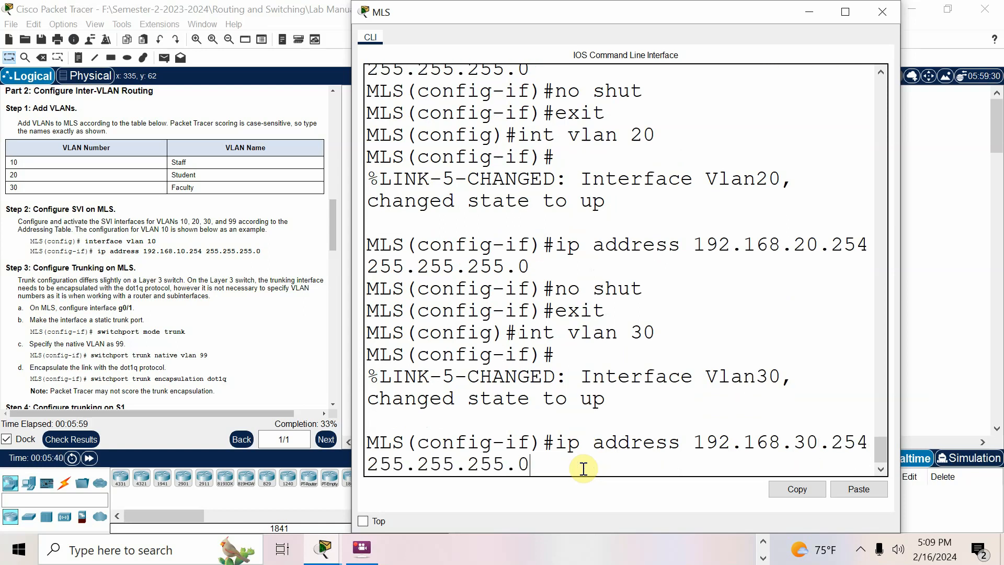
{"action": "key", "text": "Return"}
{"action": "type", "text": "no shut"}
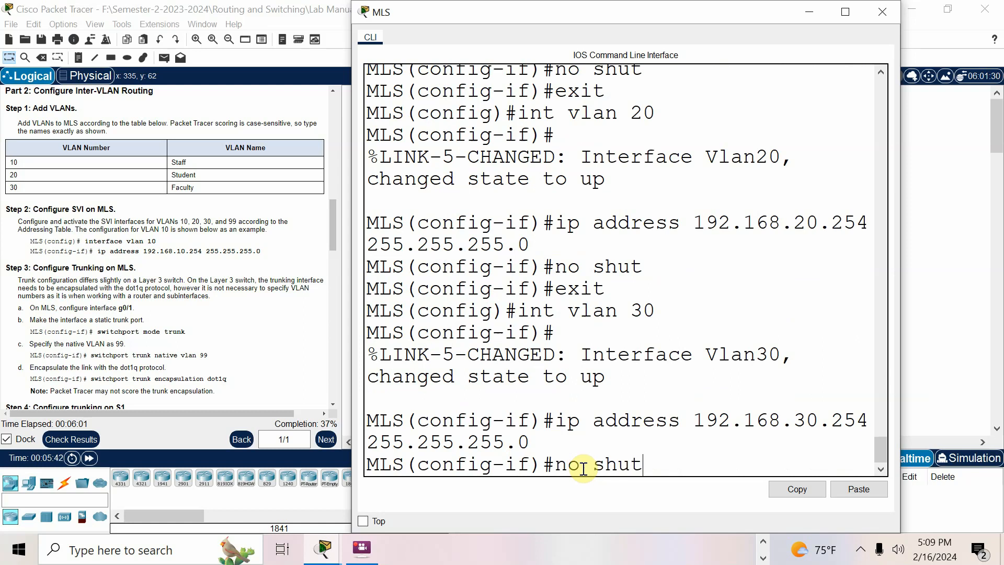
{"action": "key", "text": "Return"}
{"action": "type", "text": "exit"}
{"action": "key", "text": "Return"}
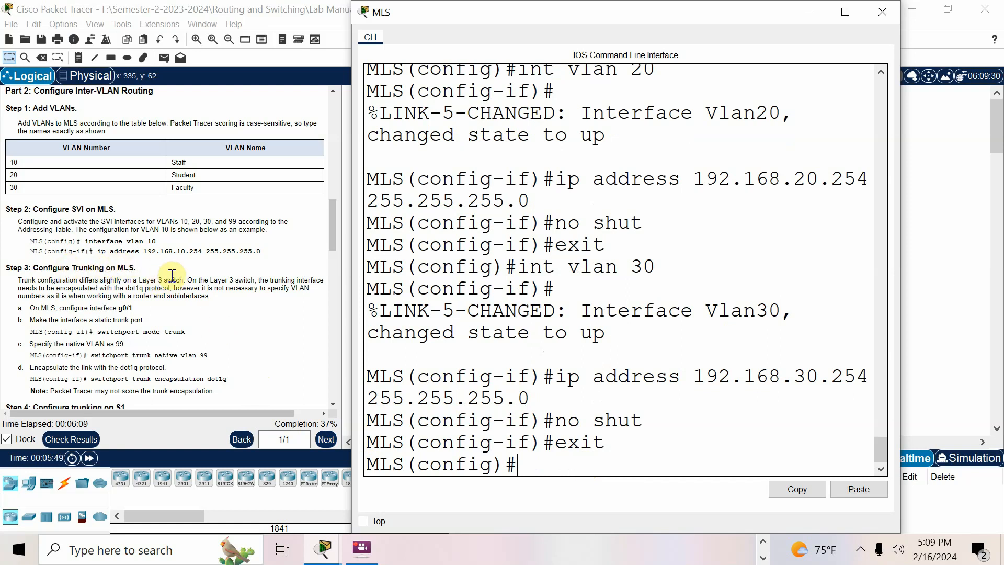
Step: Return to the topology, review the MLS trunking instructions, and turn on always showing port labels in the logical workspace
{"action": "scroll", "coordinate": [169, 175], "scroll_direction": "up", "scroll_amount": 15}
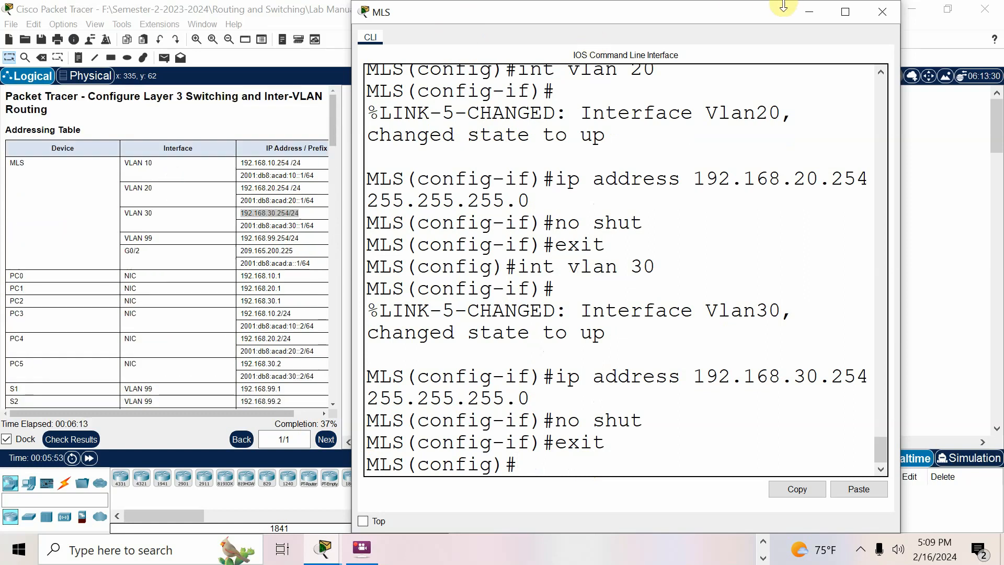
{"action": "left_click", "coordinate": [812, 11]}
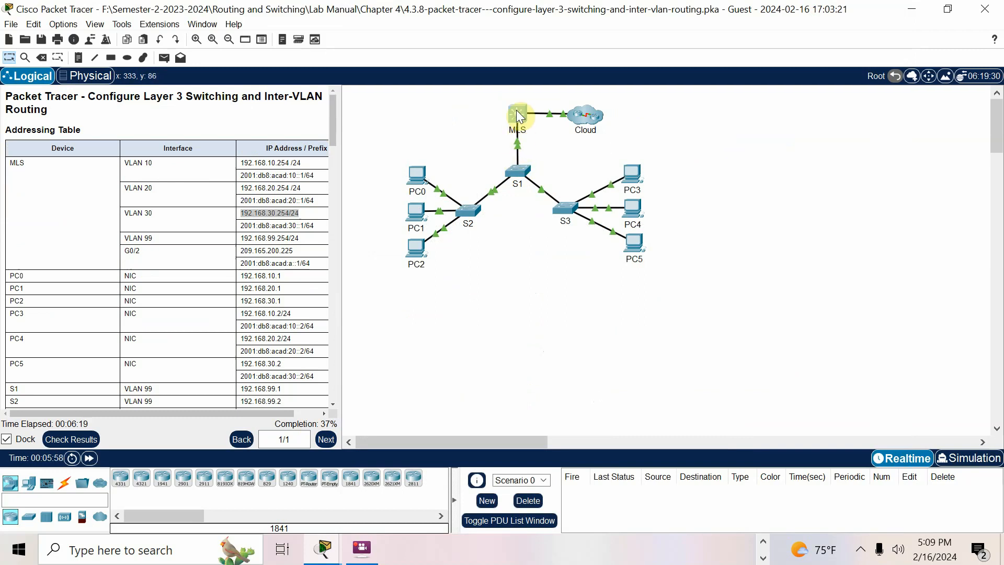
{"action": "scroll", "coordinate": [296, 232], "scroll_direction": "down", "scroll_amount": 15}
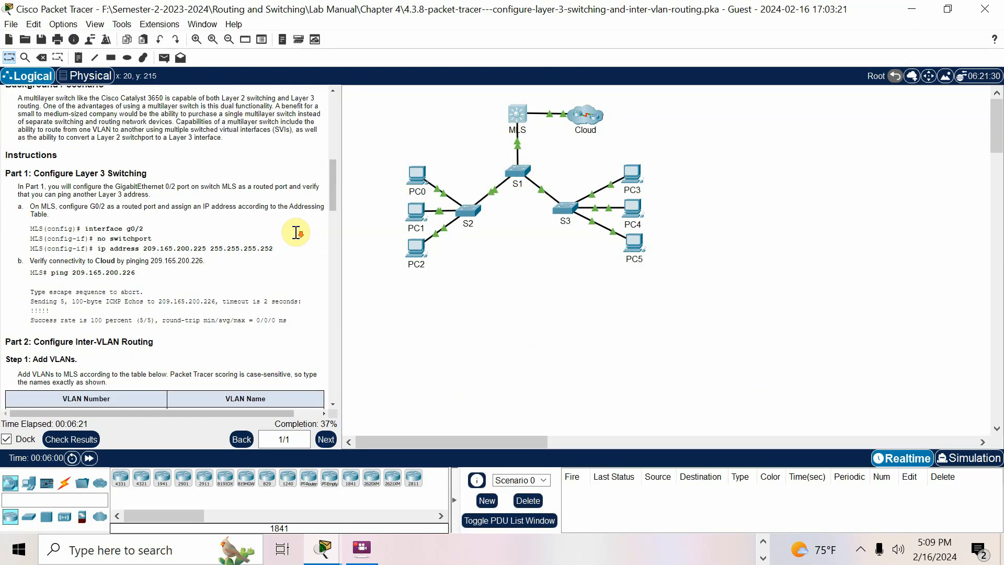
{"action": "scroll", "coordinate": [296, 232], "scroll_direction": "down", "scroll_amount": 6}
{"action": "scroll", "coordinate": [296, 235], "scroll_direction": "down", "scroll_amount": 3}
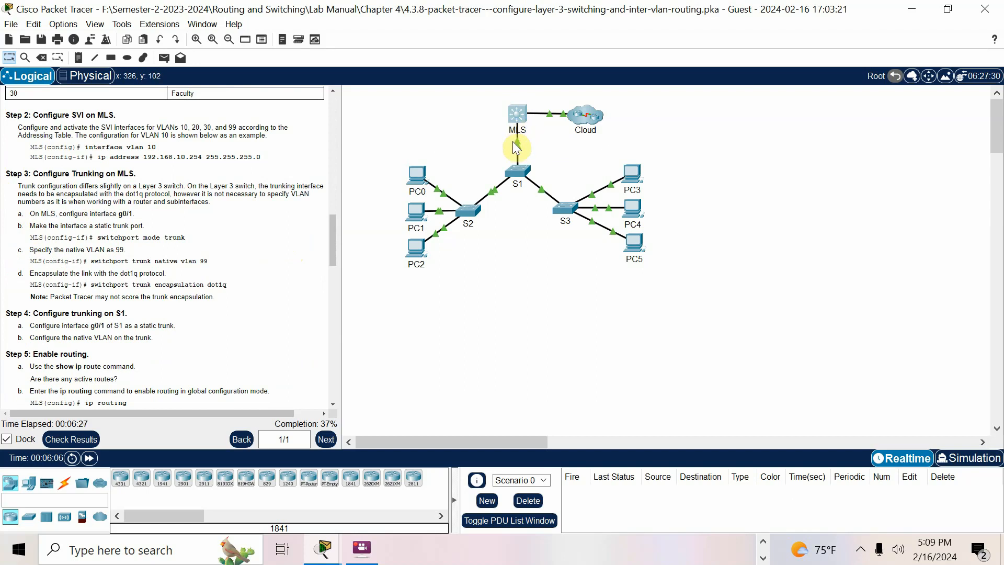
{"action": "left_click", "coordinate": [64, 25]}
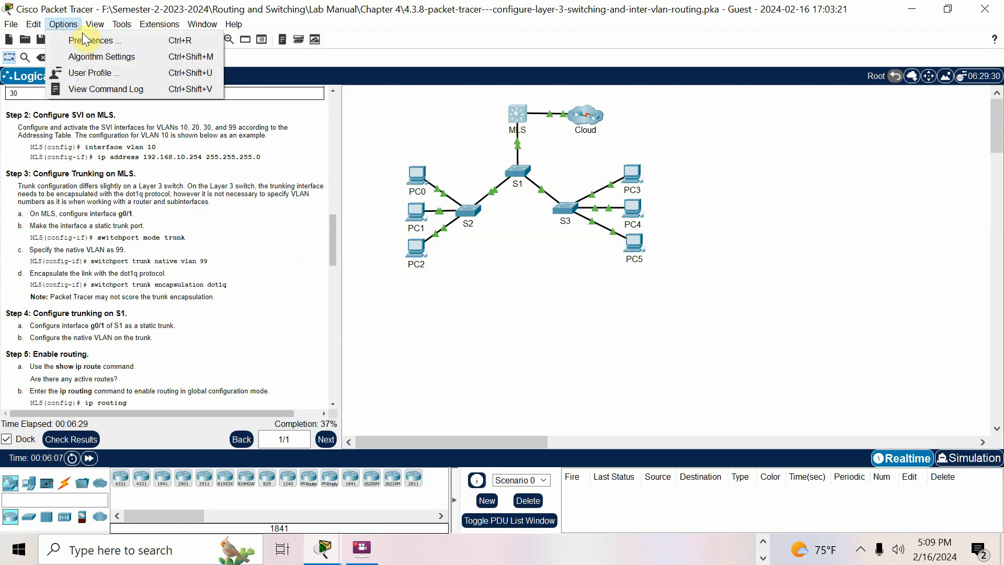
{"action": "left_click", "coordinate": [87, 40]}
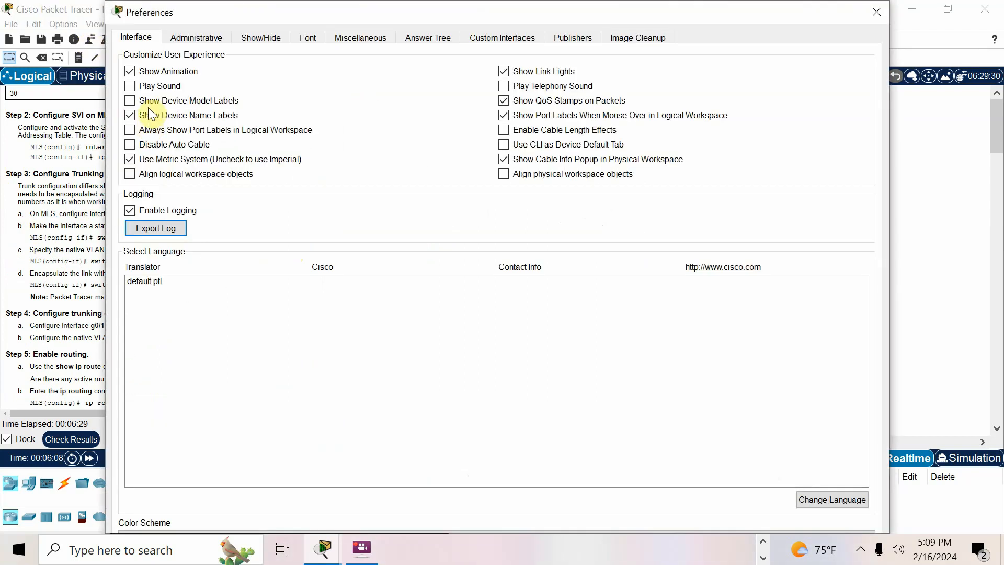
{"action": "left_click", "coordinate": [196, 130]}
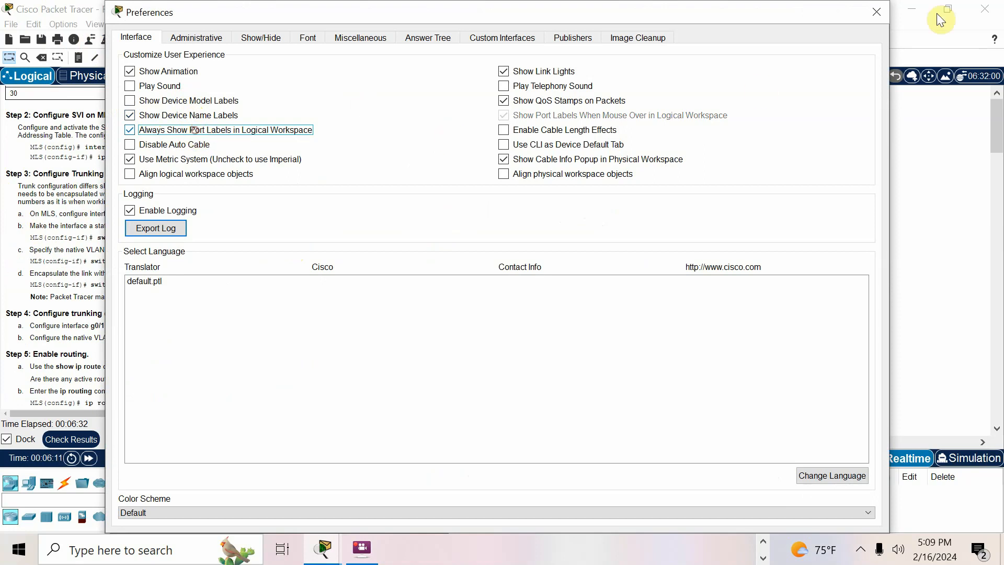
{"action": "left_click", "coordinate": [876, 13]}
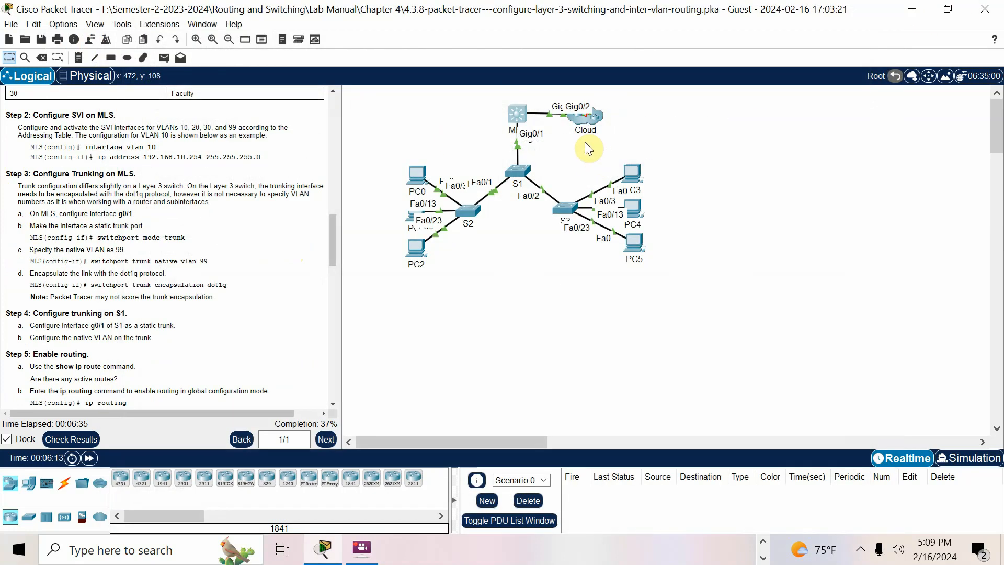
Step: On MLS, configure interface g0/1 as a static trunk port and set its native VLAN to 99
{"action": "left_click", "coordinate": [520, 120]}
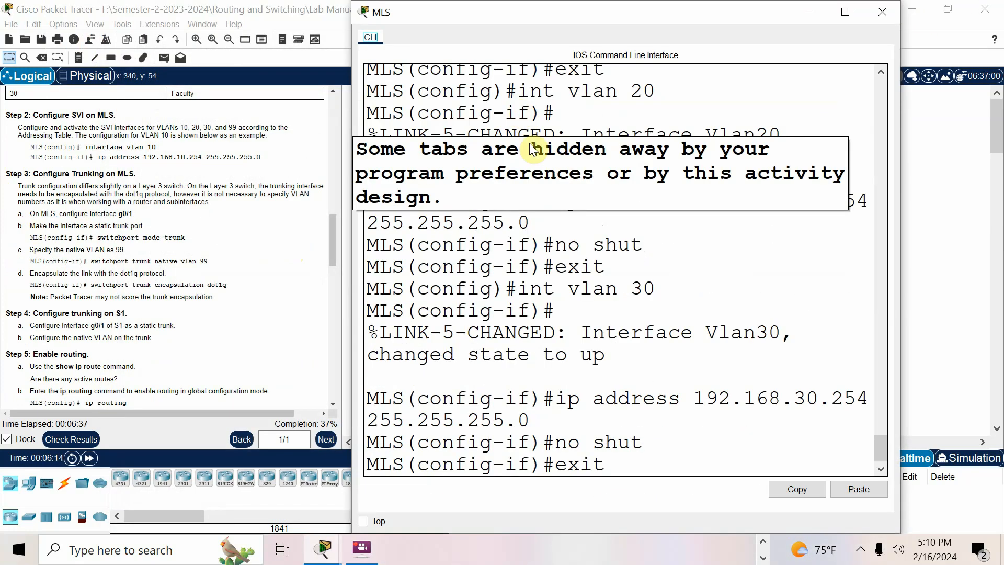
{"action": "key", "text": "Return"}
{"action": "key", "text": "Return"}
{"action": "type", "text": "int g"}
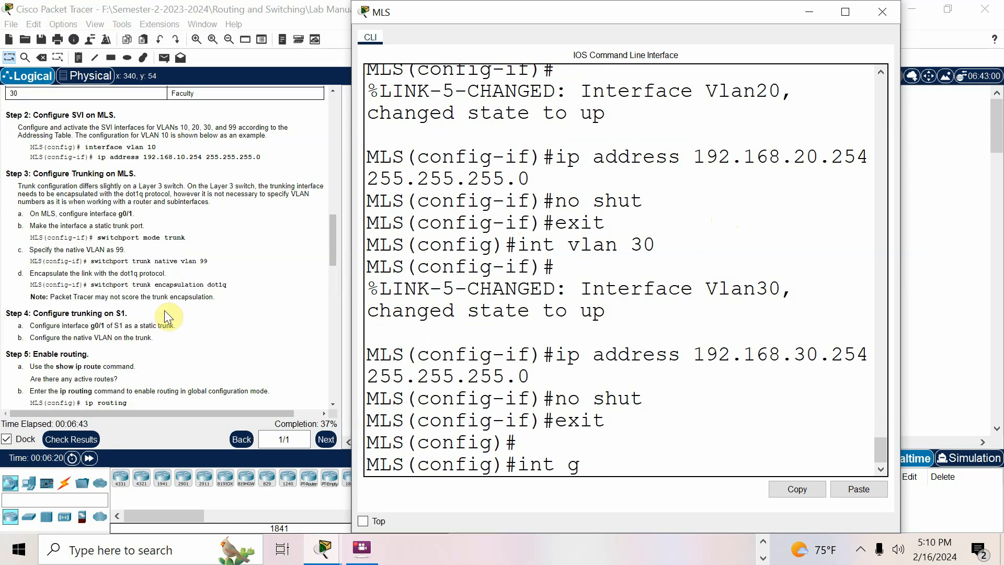
{"action": "type", "text": "0/1"}
{"action": "key", "text": "Return"}
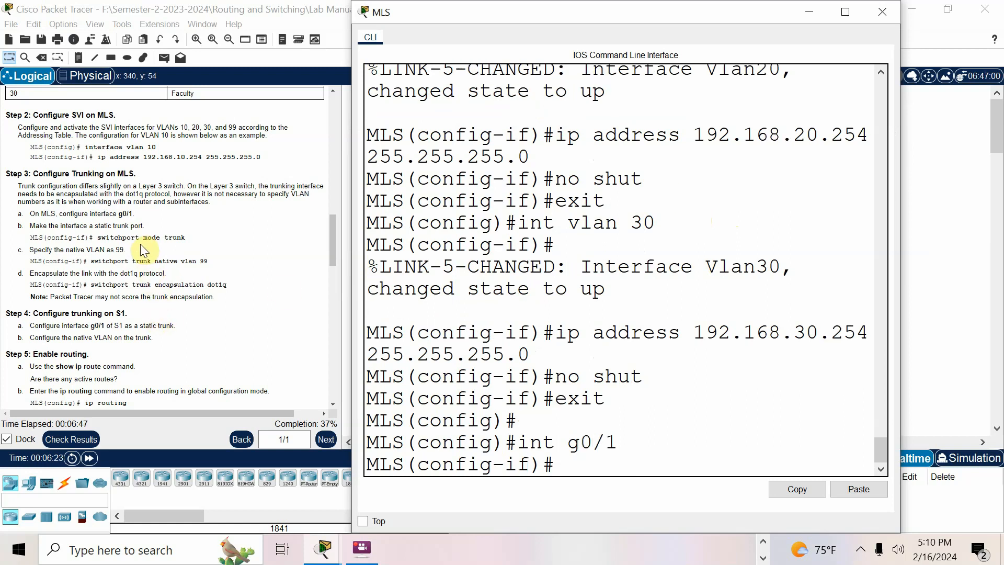
{"action": "type", "text": "switchp"}
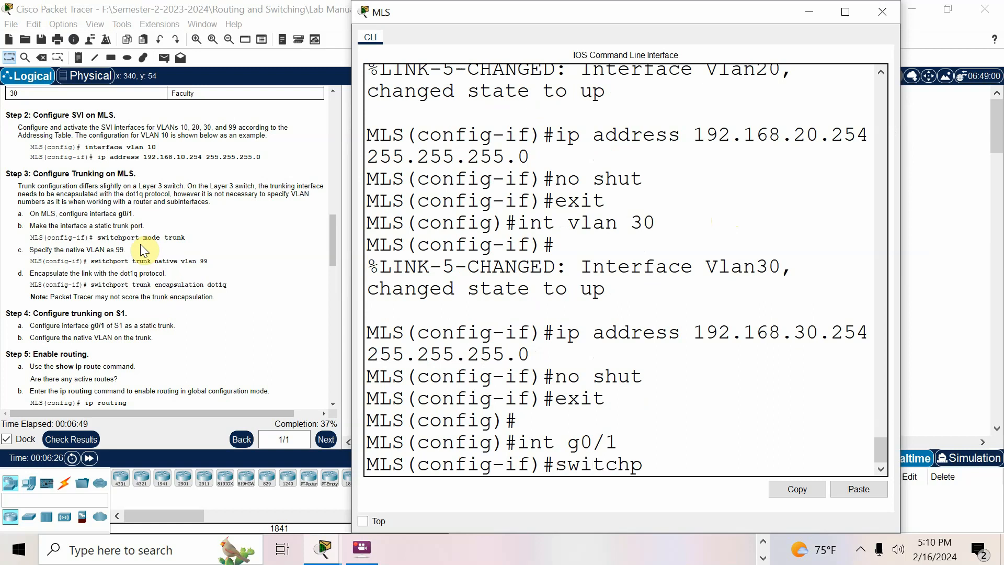
{"action": "type", "text": "ort mode tr"}
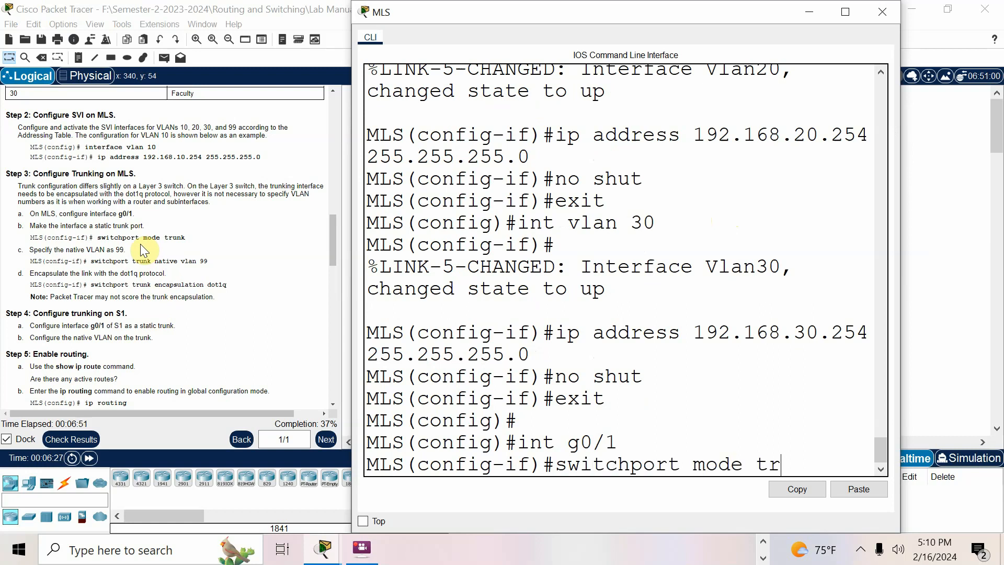
{"action": "type", "text": "unk"}
{"action": "key", "text": "Return"}
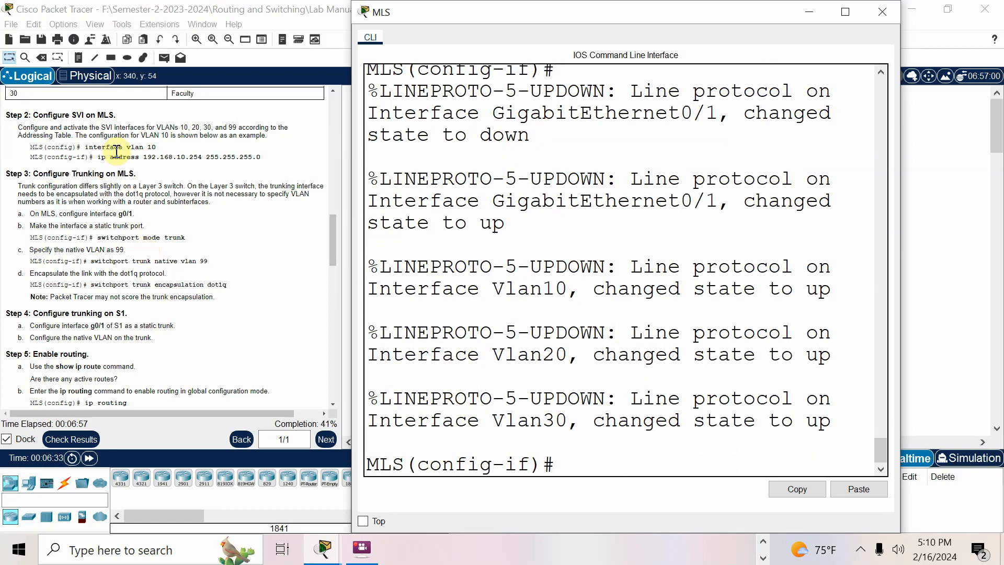
{"action": "type", "text": "switchport trunk native vlan 99"}
{"action": "key", "text": "Return"}
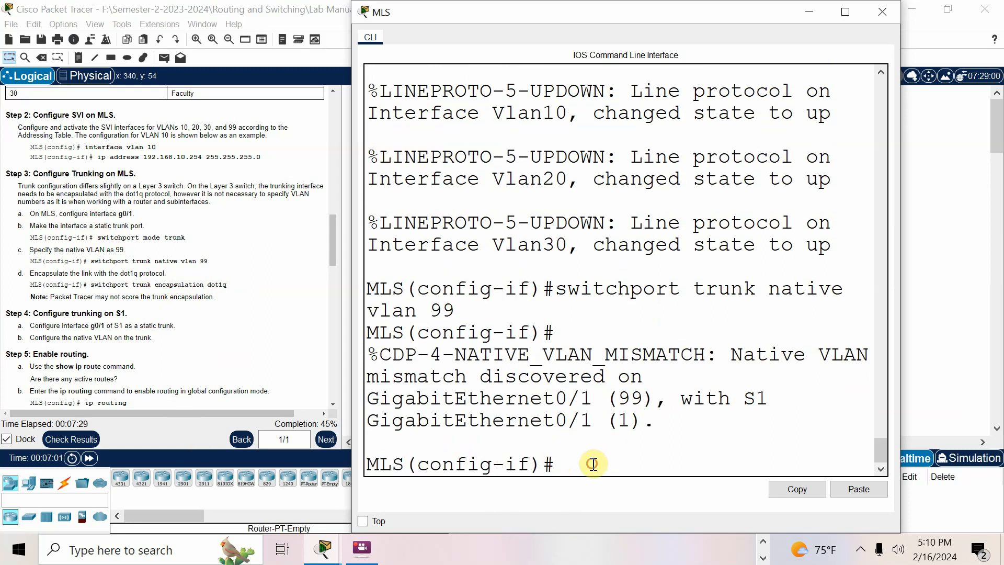
Step: Set the trunk encapsulation of MLS interface g0/1 to dot1q and save the configuration with do wr
{"action": "type", "text": "switch"}
{"action": "key", "text": "Tab"}
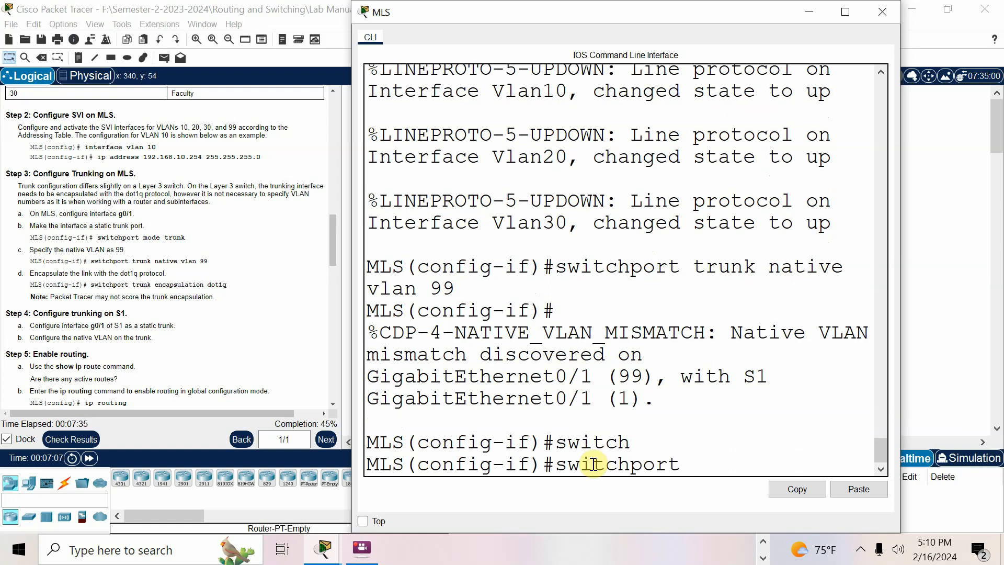
{"action": "type", "text": "trunk enca"}
{"action": "type", "text": "p"}
{"action": "key", "text": "Tab"}
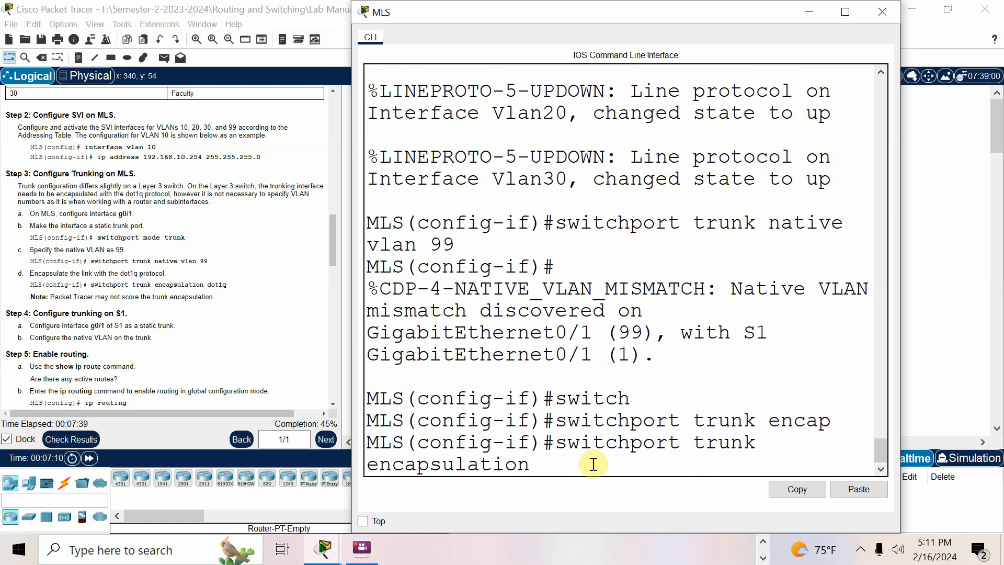
{"action": "type", "text": "do"}
{"action": "key", "text": "Tab"}
{"action": "key", "text": "Return"}
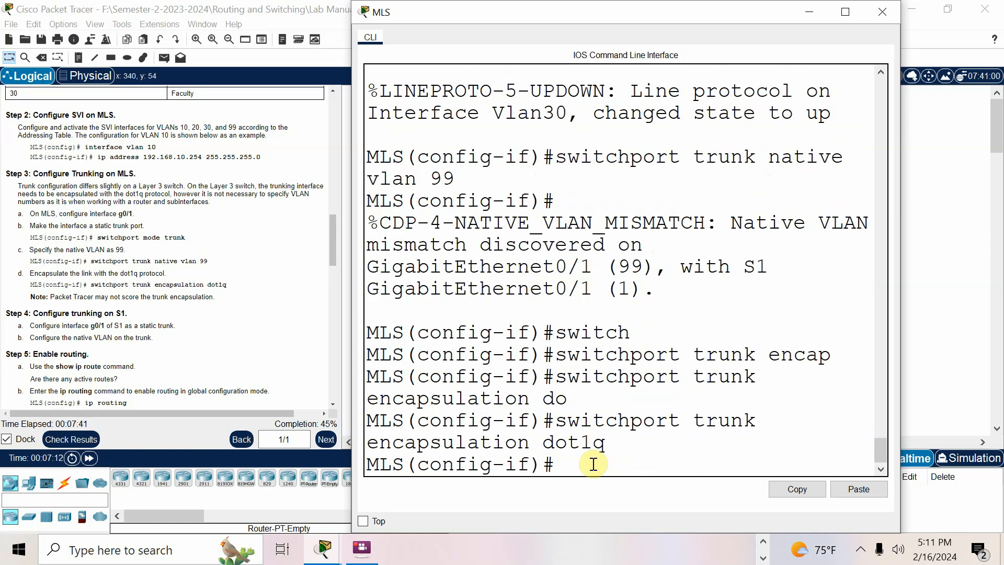
{"action": "type", "text": "do wr"}
{"action": "key", "text": "Return"}
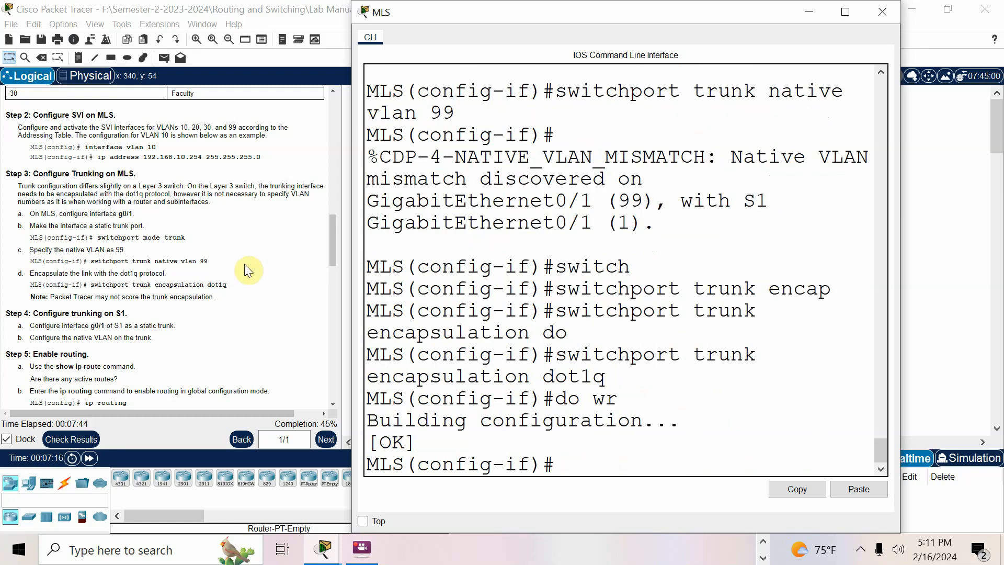
Step: Open the S1 command line, enter global configuration mode, and make interface g0/1 a static trunk with switchport mode trunk
{"action": "left_click", "coordinate": [150, 297]}
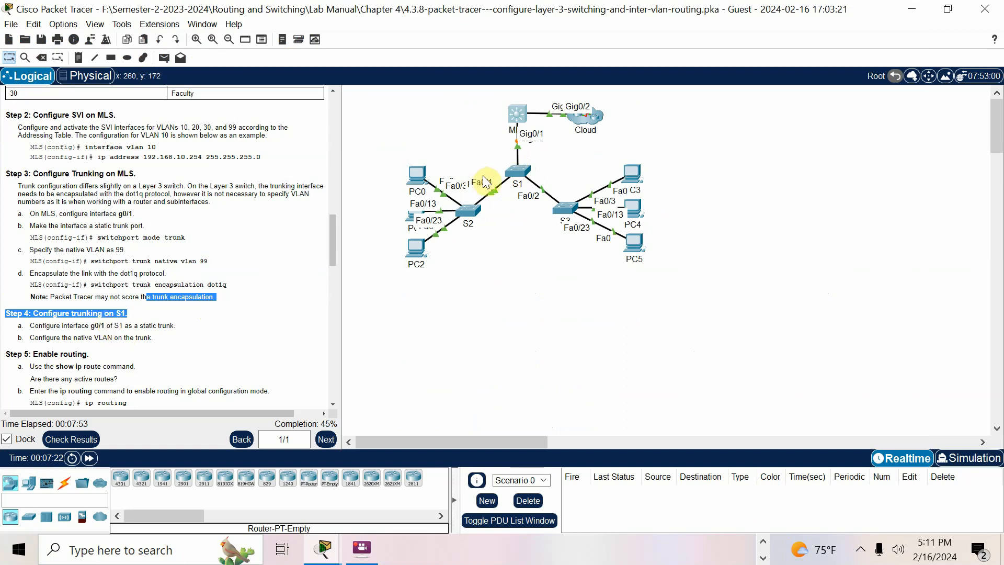
{"action": "left_click", "coordinate": [522, 171]}
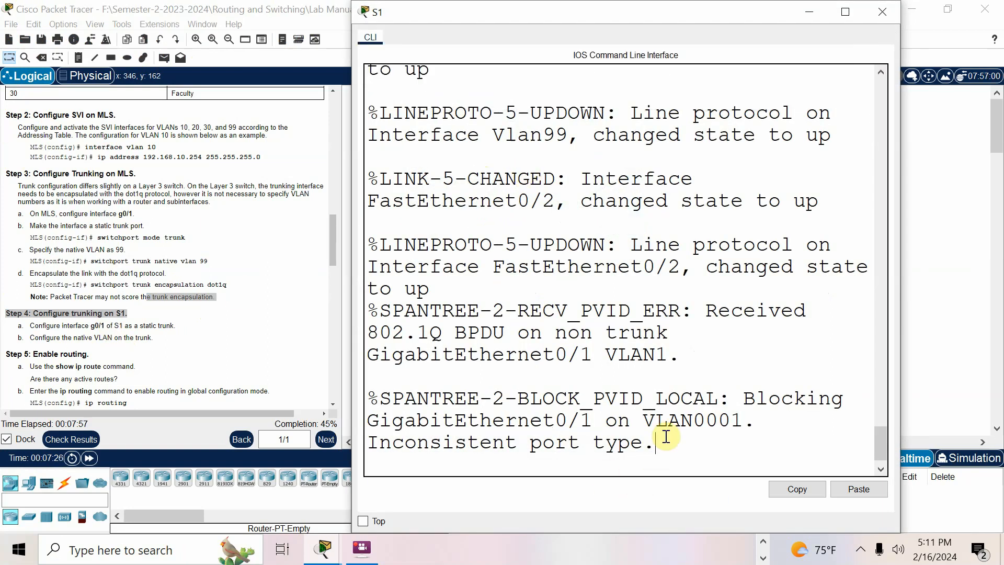
{"action": "key", "text": "Return"}
{"action": "type", "text": "en"}
{"action": "key", "text": "Return"}
{"action": "type", "text": "conf t"}
{"action": "key", "text": "Return"}
{"action": "type", "text": "interface"}
{"action": "key", "text": "Tab"}
{"action": "type", "text": "g0/1"}
{"action": "key", "text": "Return"}
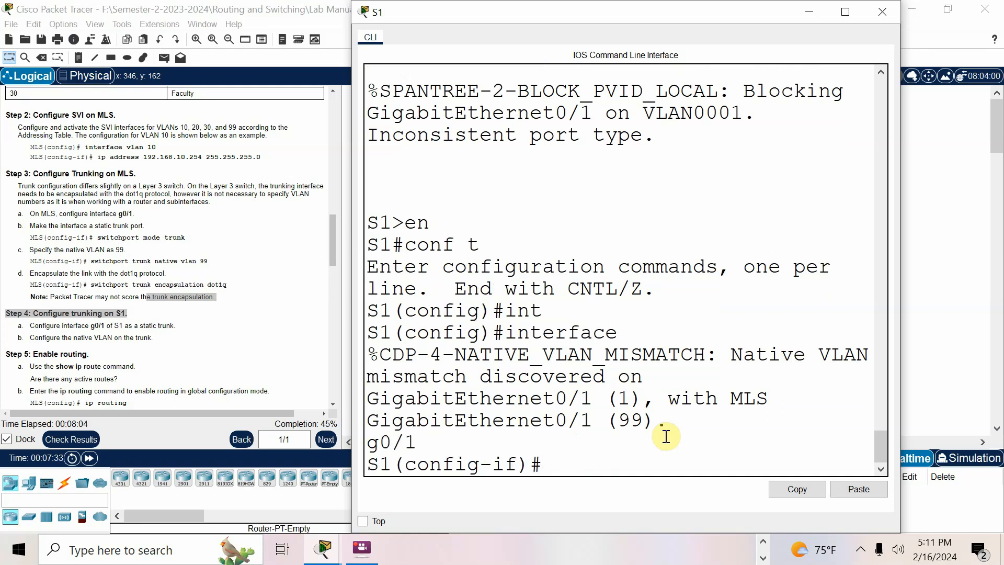
{"action": "type", "text": "sw"}
{"action": "key", "text": "Tab"}
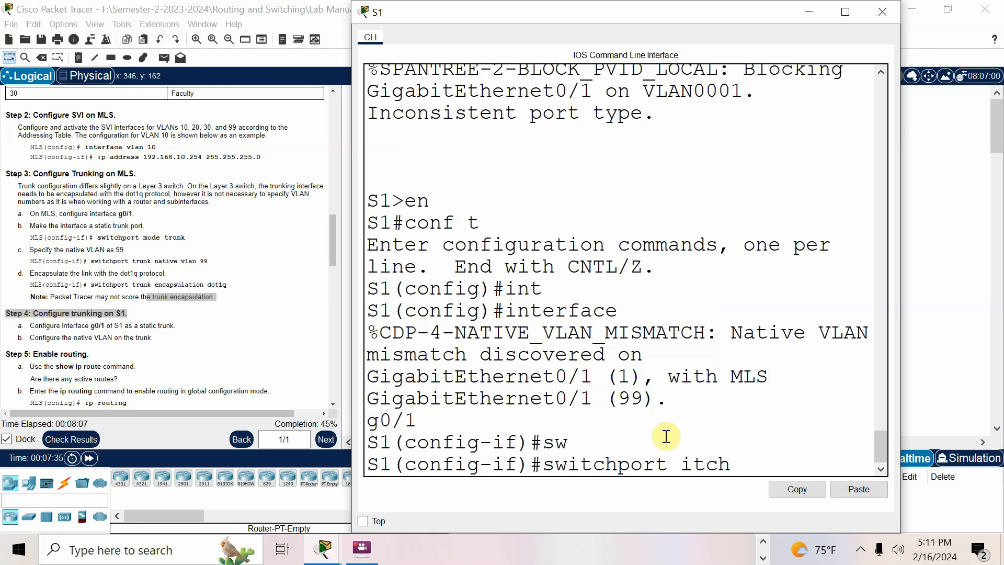
{"action": "type", "text": "mode trunk"}
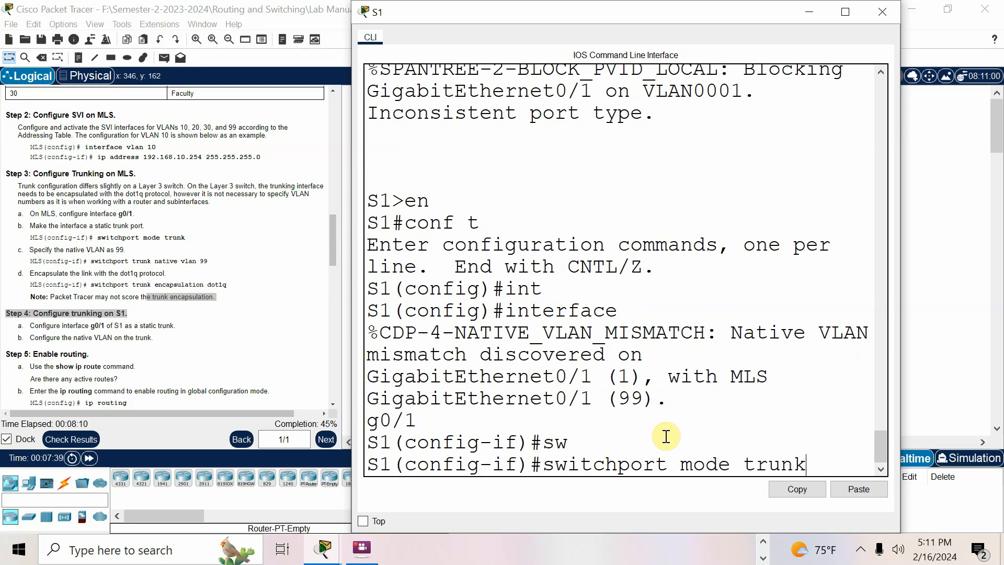
{"action": "key", "text": "Return"}
Step: Set the native VLAN of S1's g0/1 trunk to 99 and save the configuration with do wr
{"action": "type", "text": "switchport t"}
{"action": "key", "text": "Tab"}
{"action": "type", "text": "t"}
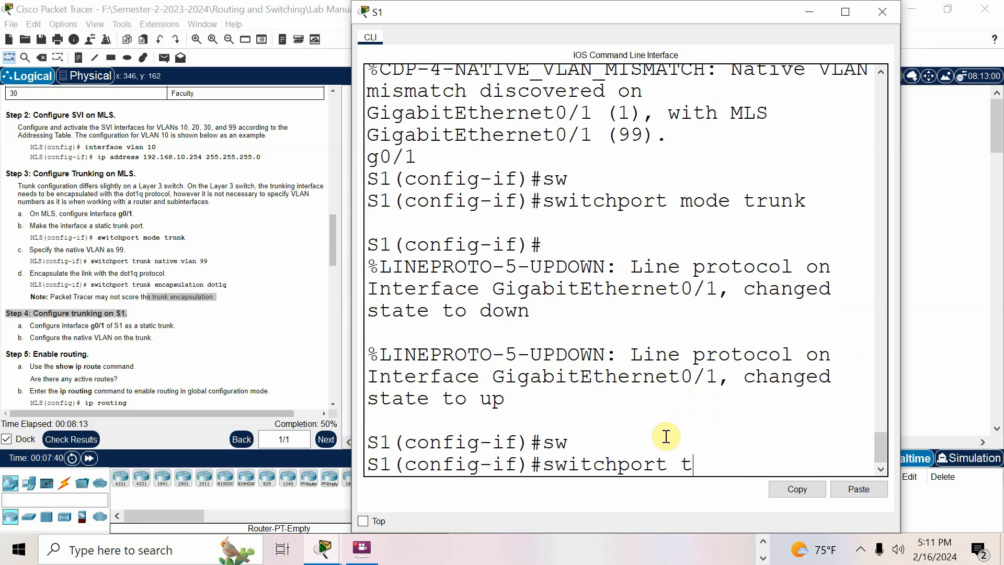
{"action": "type", "text": "runk na"}
{"action": "key", "text": "Tab"}
{"action": "type", "text": "nat"}
{"action": "key", "text": "Tab"}
{"action": "type", "text": "vlan 99"}
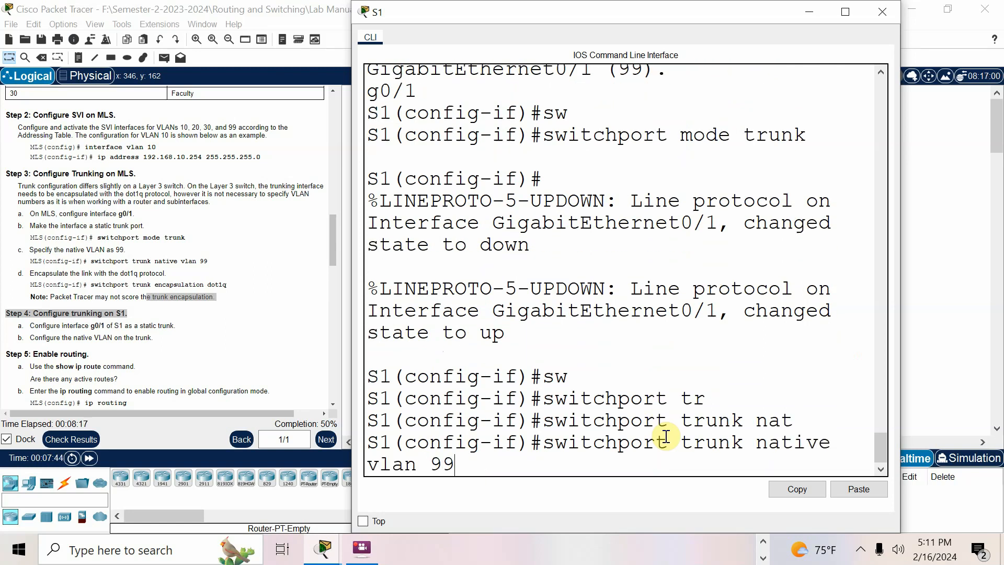
{"action": "key", "text": "Return"}
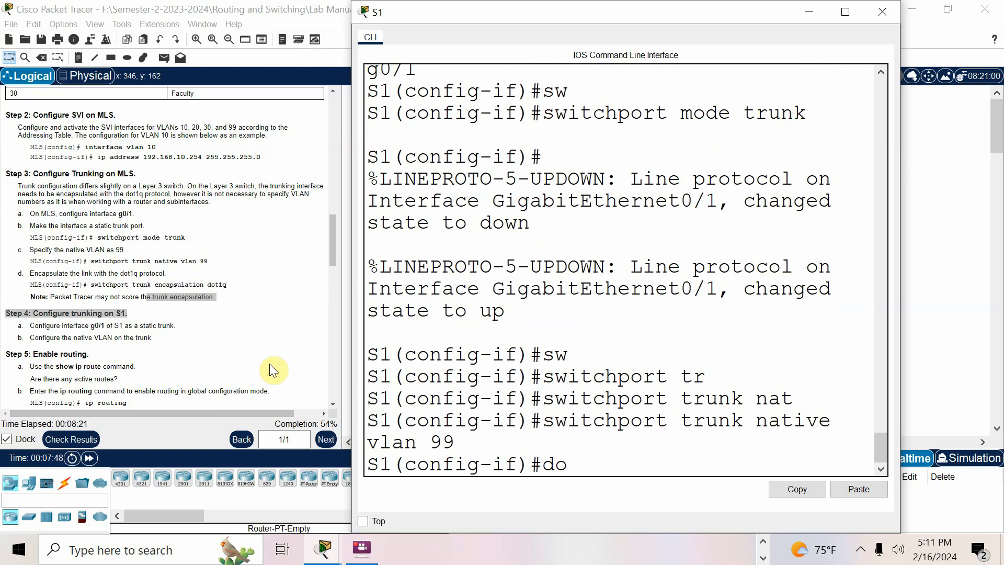
{"action": "type", "text": "do wr"}
{"action": "key", "text": "Return"}
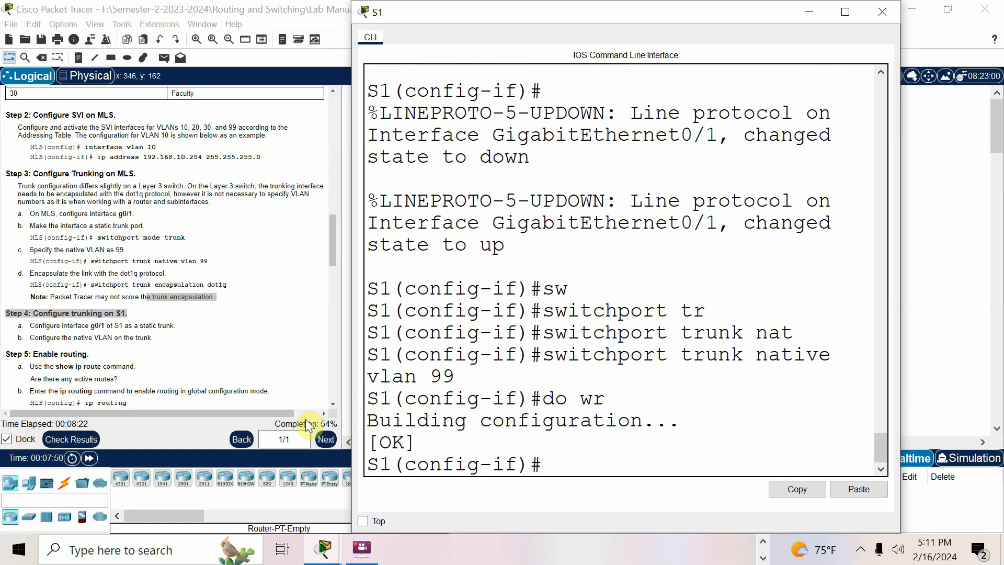
Step: Read the routing instructions in Step 5, return to the topology, and fast-forward the network time
{"action": "scroll", "coordinate": [243, 303], "scroll_direction": "down", "scroll_amount": 2}
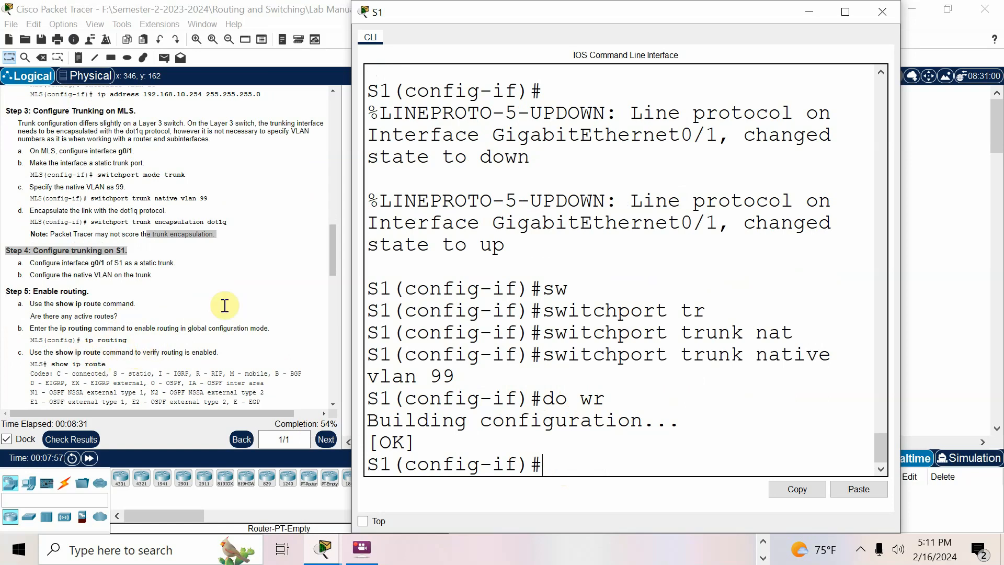
{"action": "left_click", "coordinate": [975, 242]}
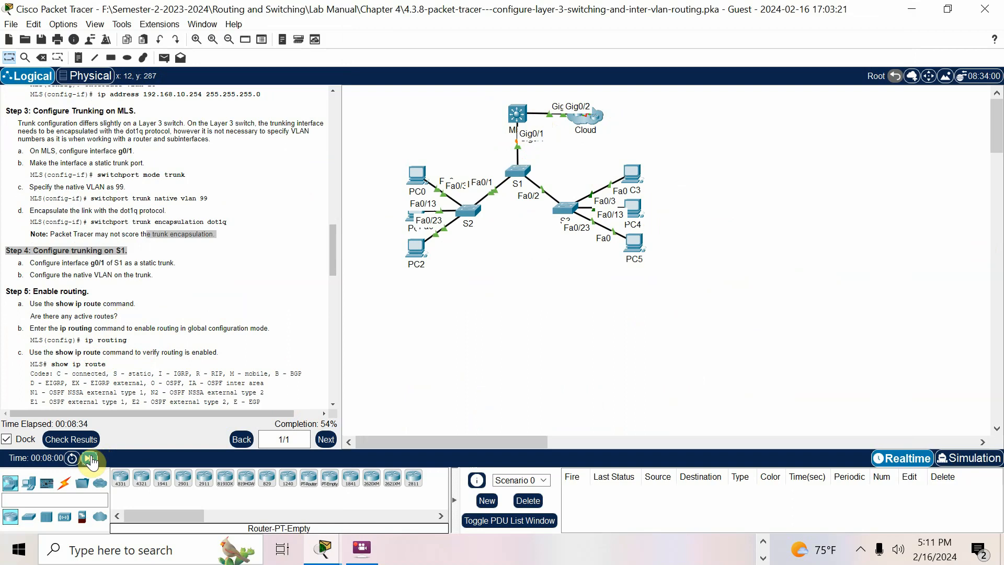
{"action": "left_click", "coordinate": [90, 459]}
{"action": "double_click", "coordinate": [90, 458]}
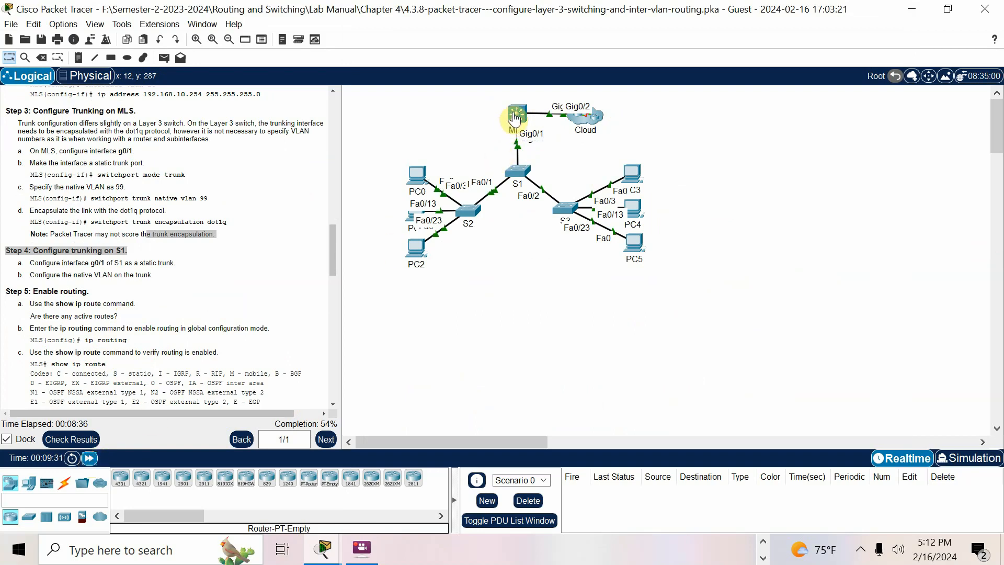
Step: On MLS, return to privileged EXEC mode and check for active routes with show ip route
{"action": "left_click", "coordinate": [518, 112]}
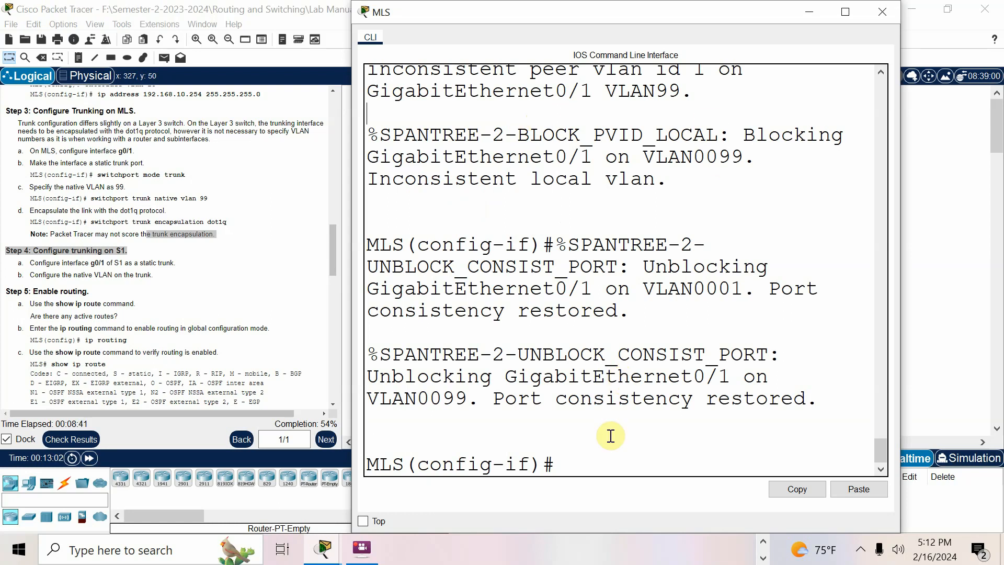
{"action": "type", "text": "end"}
{"action": "key", "text": "Return"}
{"action": "key", "text": "Return"}
{"action": "type", "text": "s"}
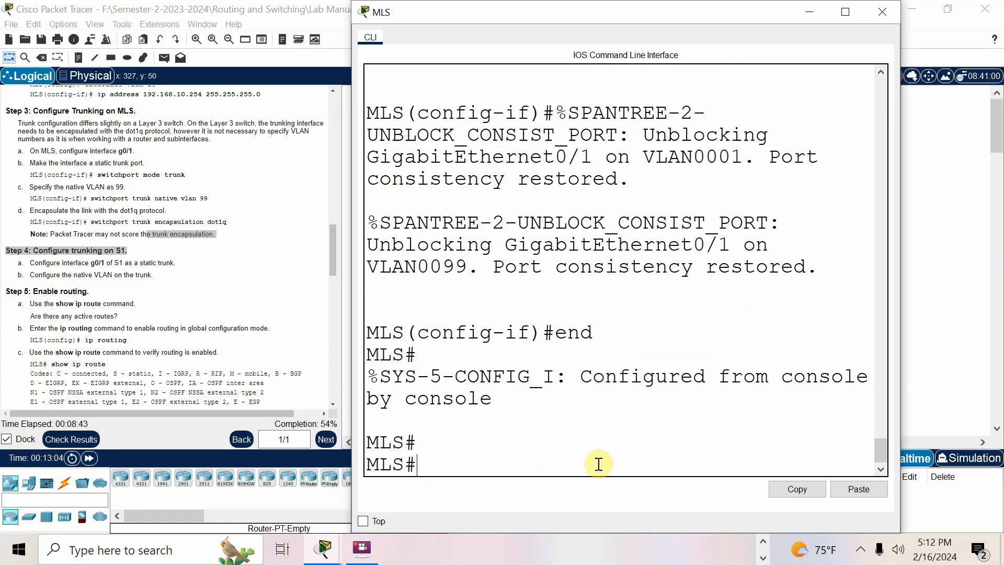
{"action": "type", "text": "h ip ro"}
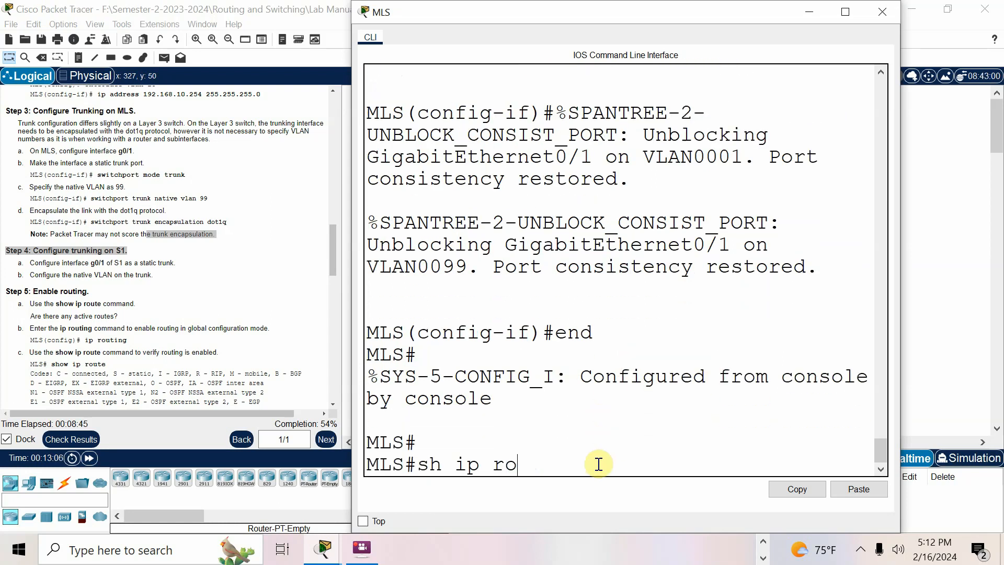
{"action": "type", "text": "u"}
{"action": "key", "text": "Tab"}
{"action": "key", "text": "Return"}
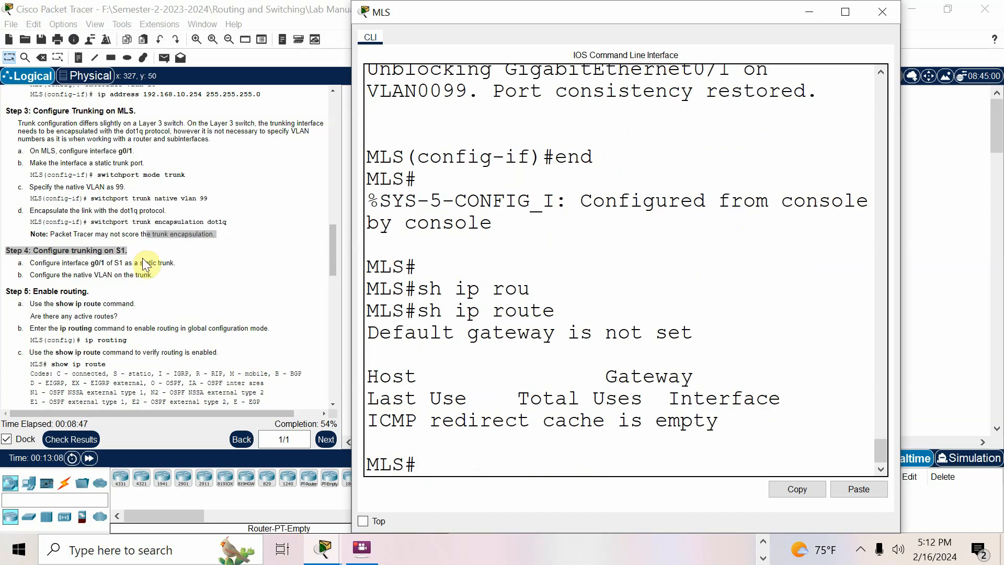
Step: On MLS, enter global configuration mode and enable IPv4 routing with ip routing
{"action": "left_click", "coordinate": [420, 460]}
{"action": "type", "text": "conf"}
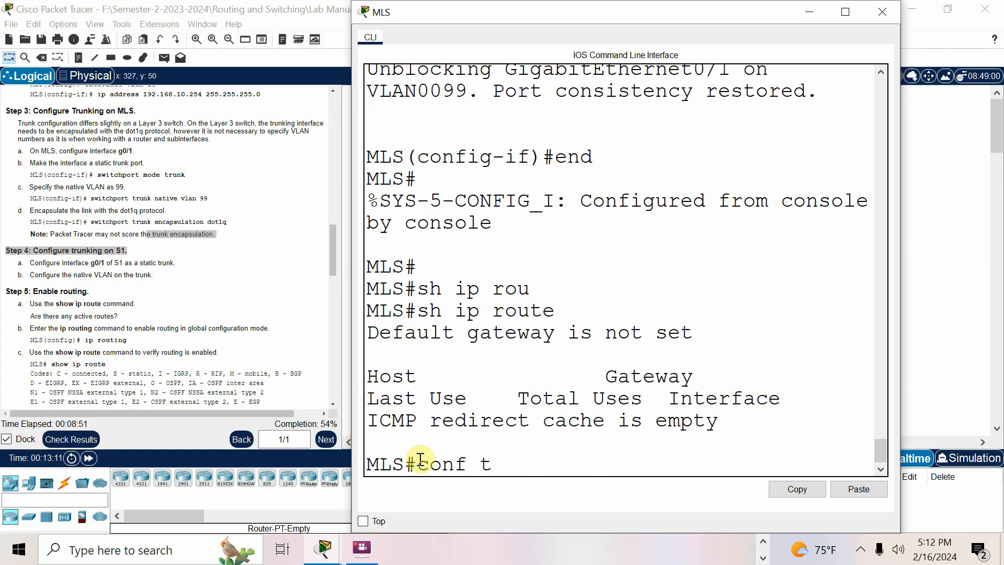
{"action": "type", "text": " t"}
{"action": "key", "text": "Return"}
{"action": "type", "text": "ip rou"}
{"action": "key", "text": "Tab"}
{"action": "key", "text": "Return"}
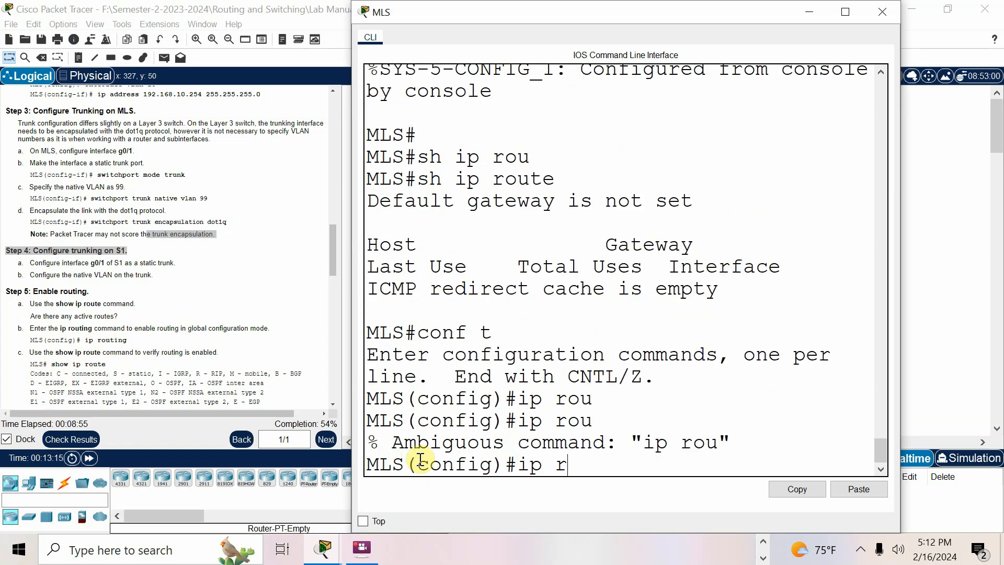
{"action": "type", "text": "ip routing"}
{"action": "key", "text": "Return"}
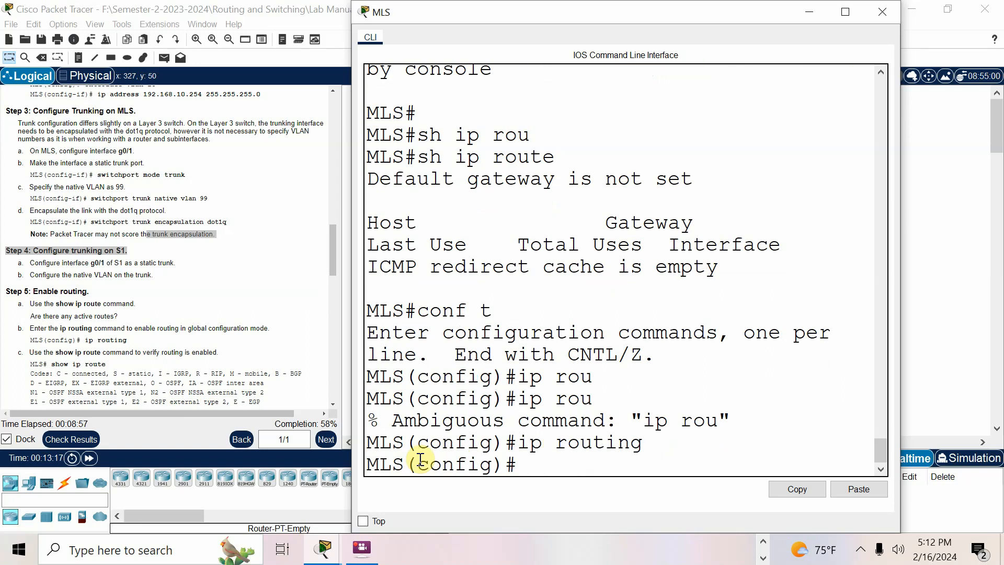
Step: Return MLS to privileged EXEC mode and compare its show ip route output with the expected table in Step 5
{"action": "type", "text": "en"}
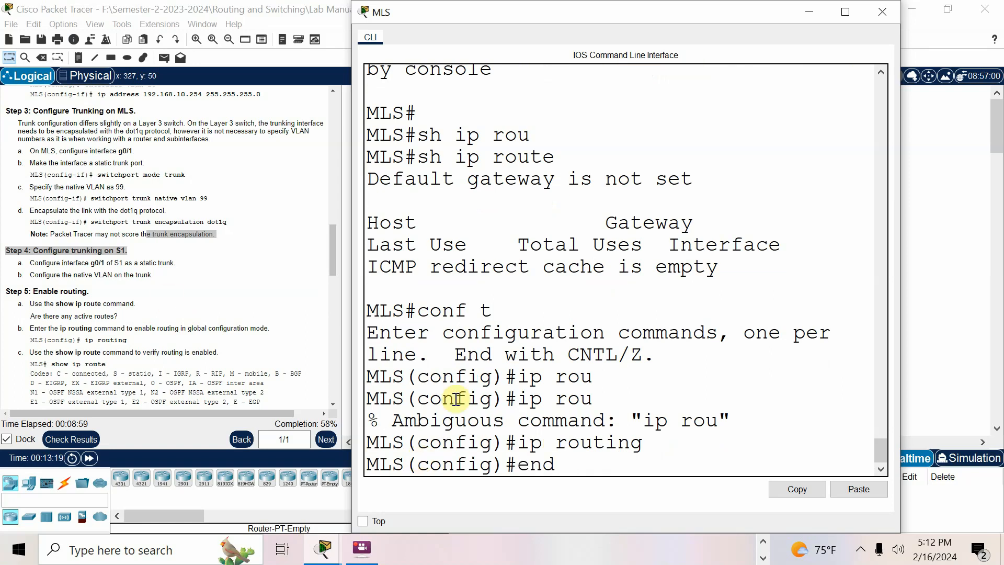
{"action": "type", "text": "d"}
{"action": "key", "text": "Return"}
{"action": "key", "text": "Return"}
{"action": "type", "text": "sh ip route"}
{"action": "key", "text": "Return"}
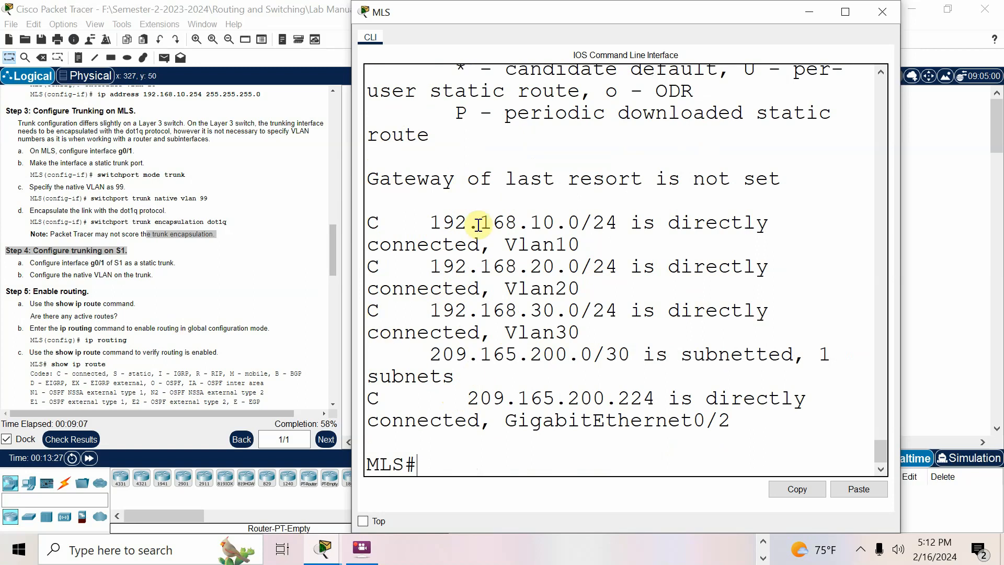
{"action": "scroll", "coordinate": [157, 332], "scroll_direction": "down", "scroll_amount": 6}
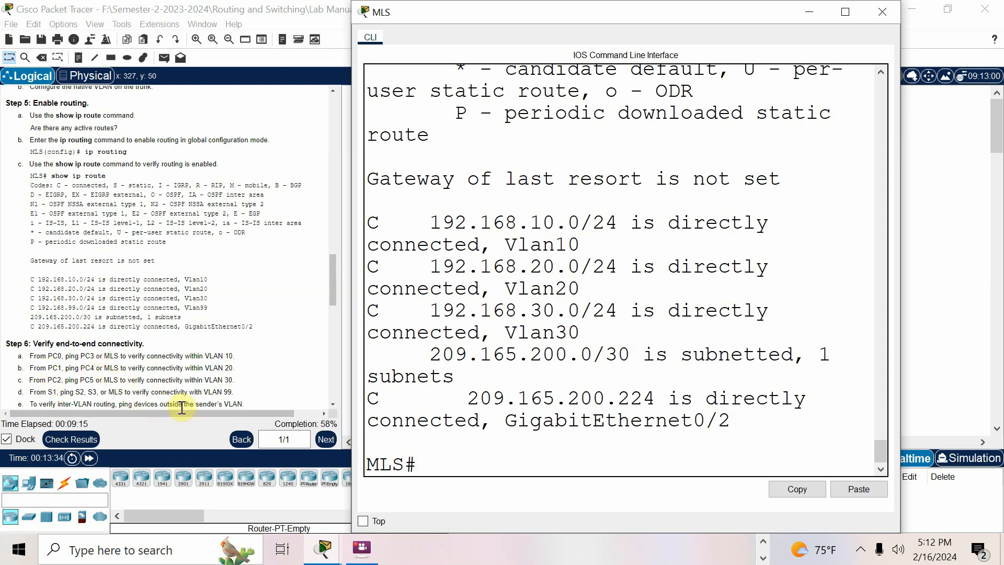
Step: Open PC3's IP configuration, copy its IPv4 address 192.168.10.2, and return to the topology
{"action": "left_click", "coordinate": [923, 368]}
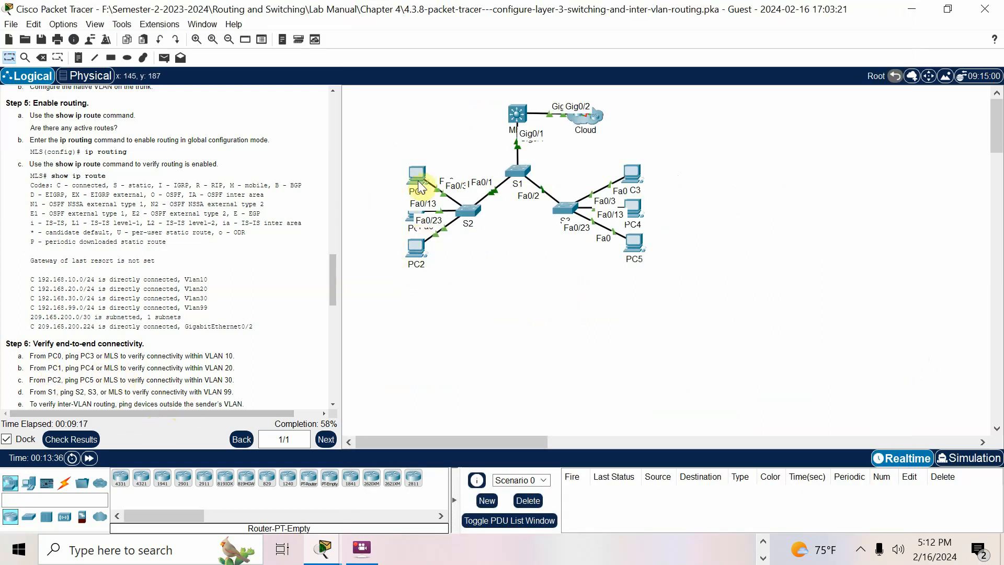
{"action": "left_click", "coordinate": [634, 178]}
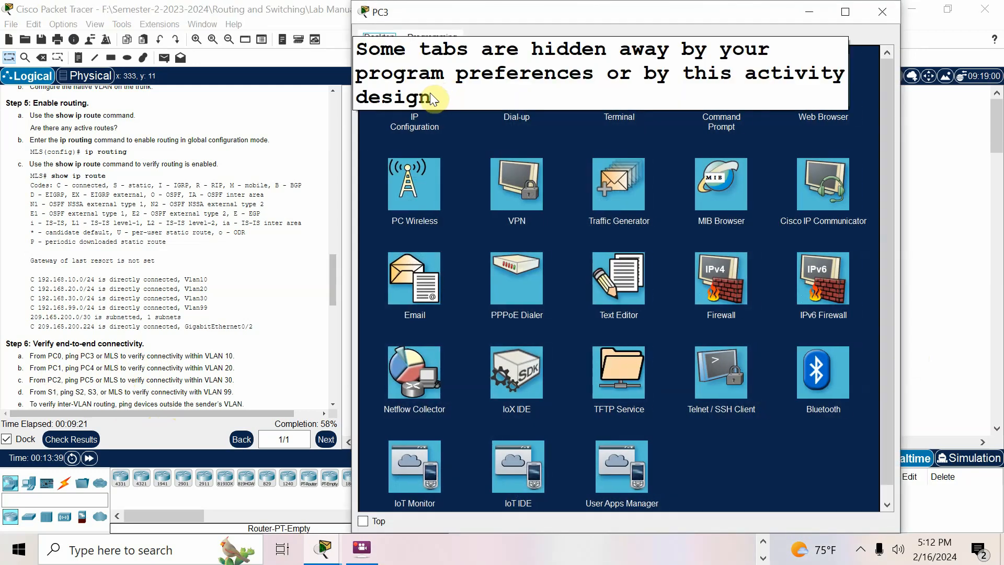
{"action": "left_click", "coordinate": [431, 93]}
{"action": "left_click_drag", "start_coordinate": [636, 120], "coordinate": [544, 121]}
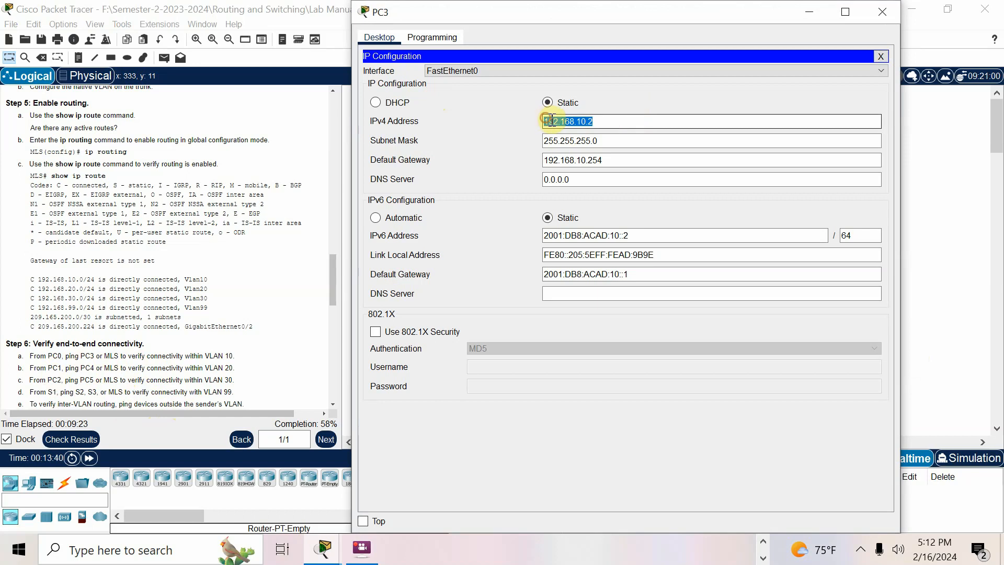
{"action": "right_click", "coordinate": [561, 123]}
{"action": "left_click", "coordinate": [590, 184]}
{"action": "left_click", "coordinate": [929, 199]}
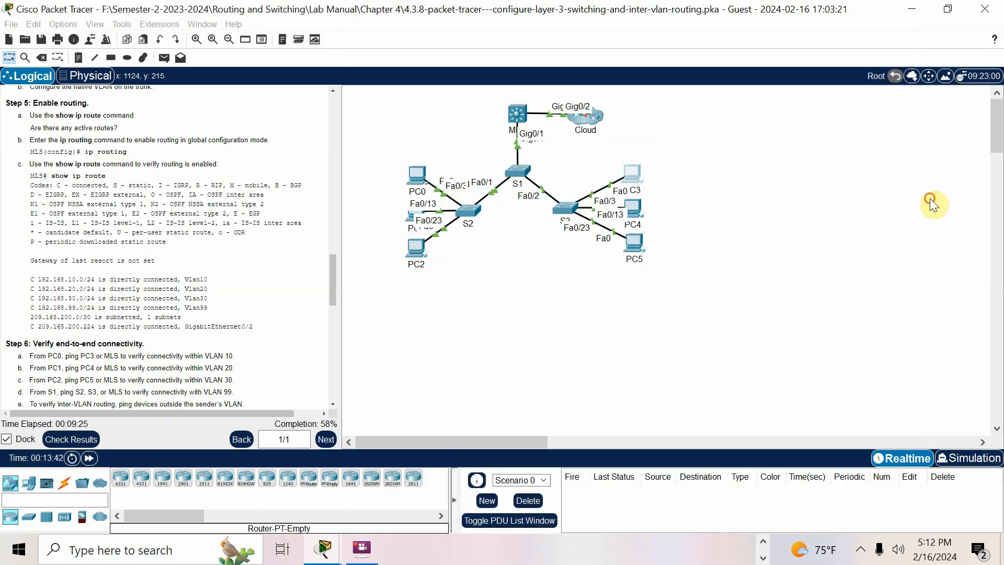
Step: From PC0's command prompt, ping PC3 at 192.168.10.2 to verify connectivity within VLAN 10
{"action": "left_click", "coordinate": [421, 178]}
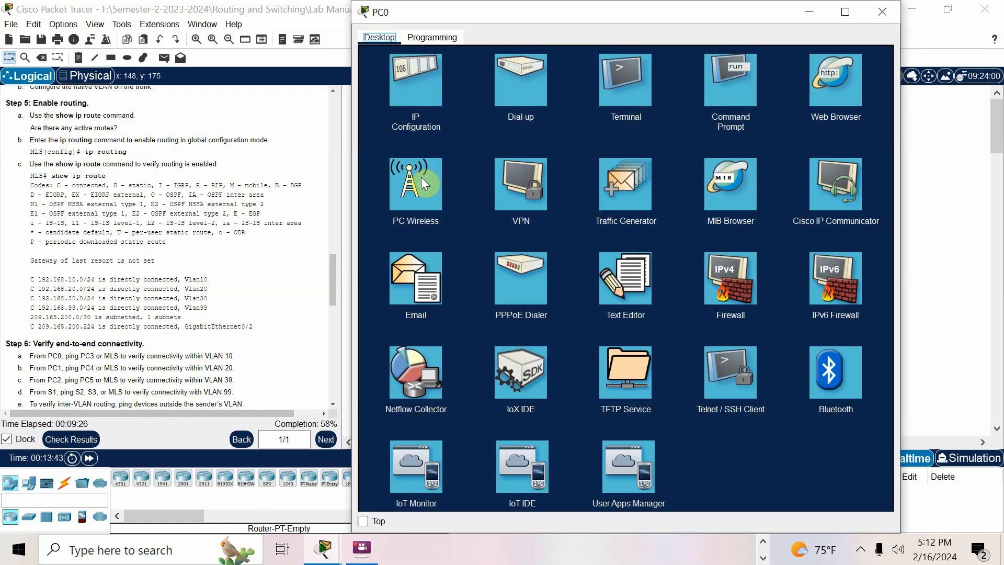
{"action": "left_click", "coordinate": [741, 100]}
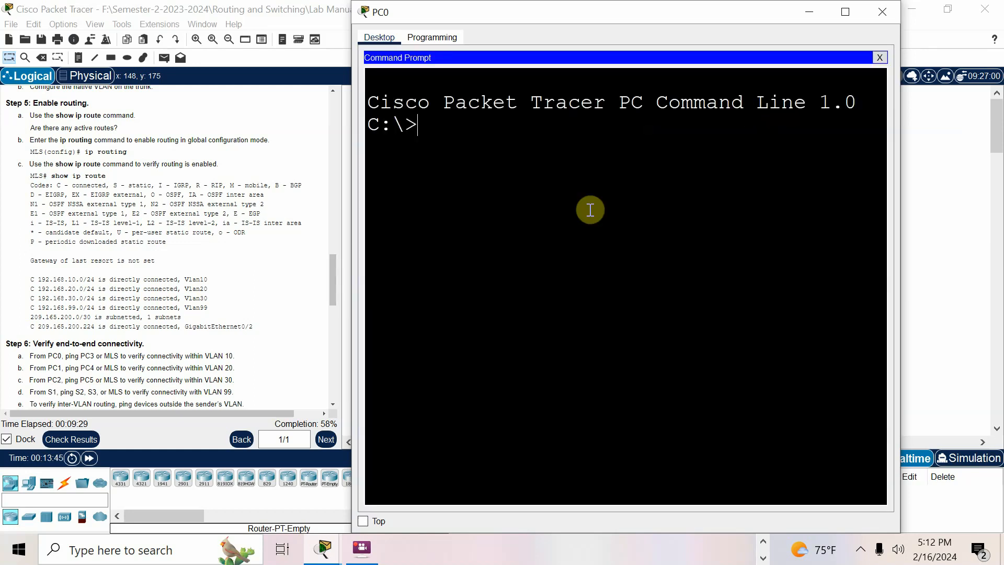
{"action": "type", "text": "pi"}
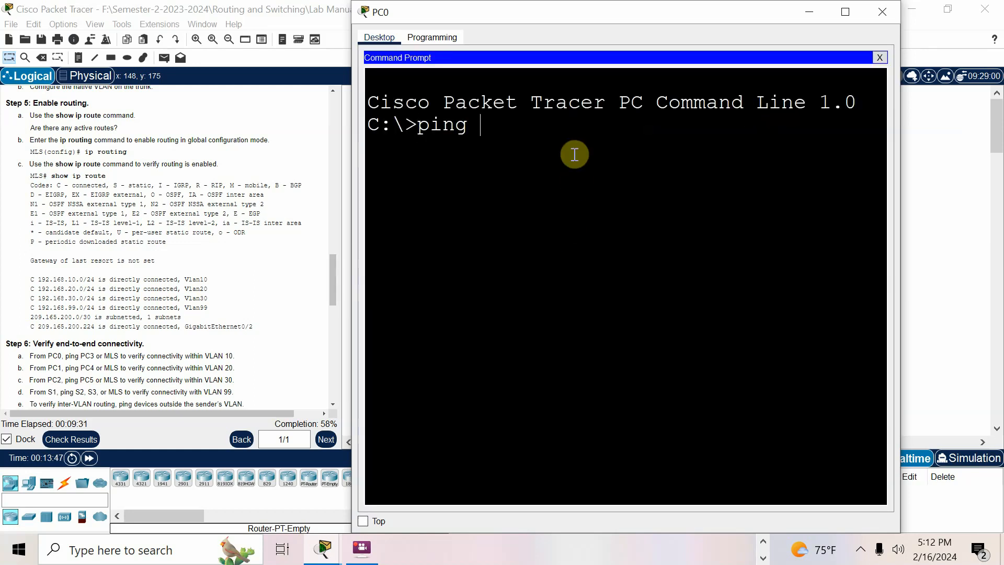
{"action": "type", "text": "ng"}
{"action": "right_click", "coordinate": [512, 132]}
{"action": "left_click", "coordinate": [517, 160]}
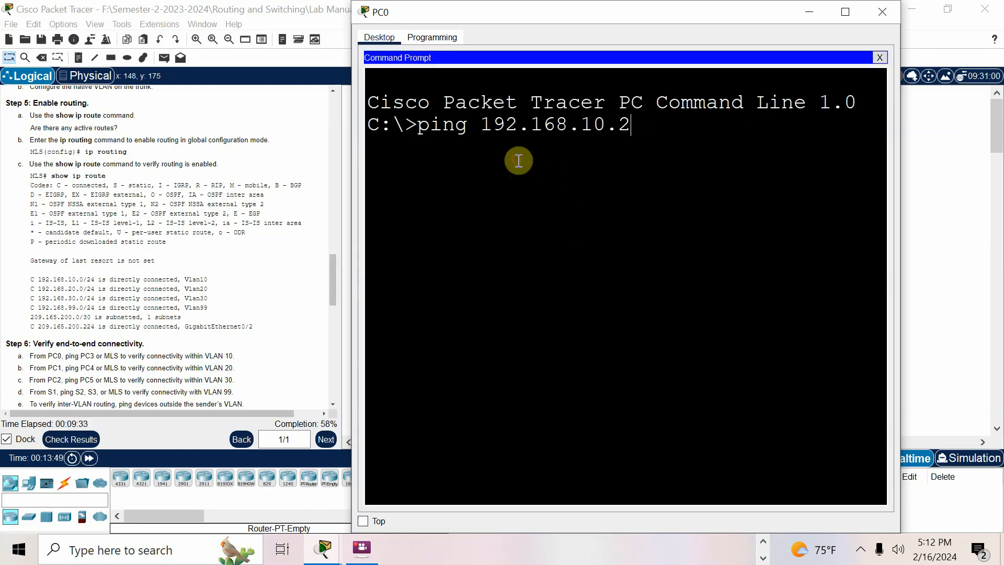
{"action": "key", "text": "Return"}
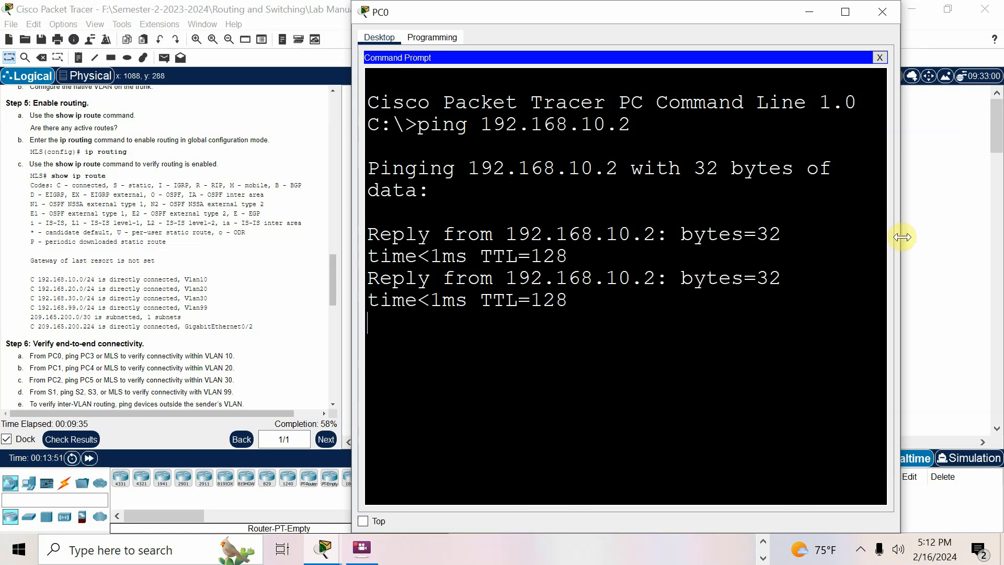
{"action": "left_click", "coordinate": [988, 231]}
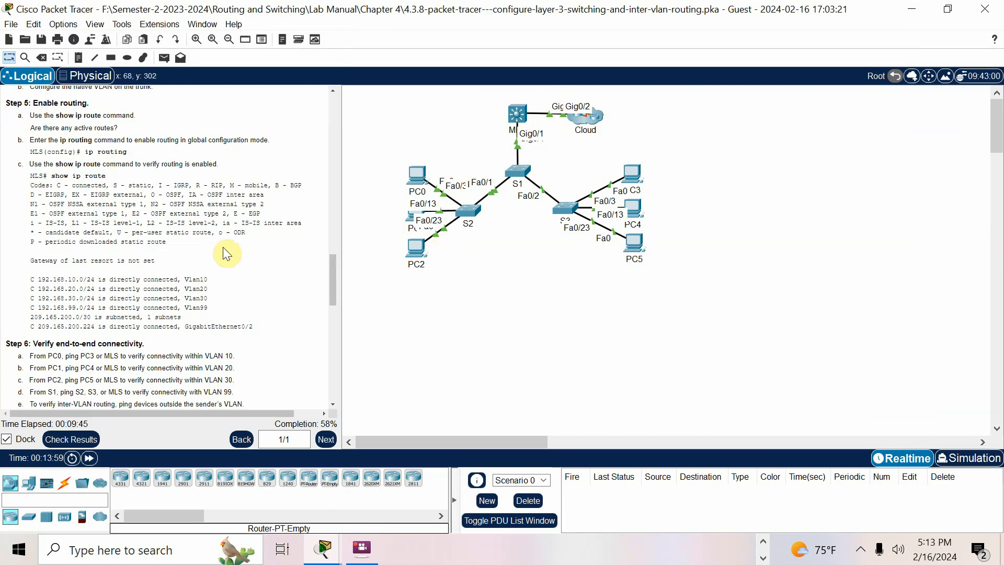
Step: Copy the Cloud address from Step 6 of the instructions and try to ping it from PC0
{"action": "scroll", "coordinate": [121, 251], "scroll_direction": "down", "scroll_amount": 3}
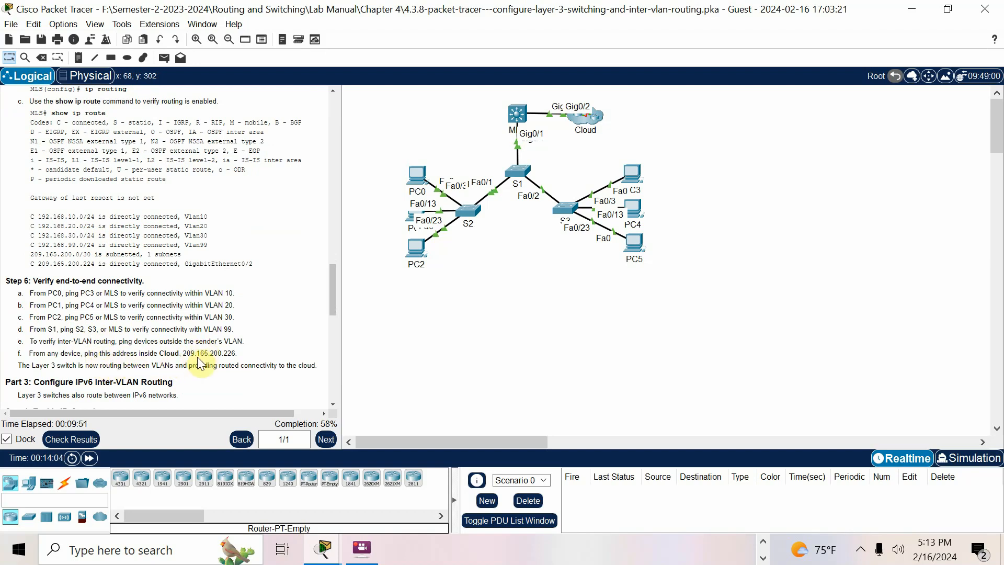
{"action": "left_click_drag", "start_coordinate": [184, 354], "coordinate": [239, 355]}
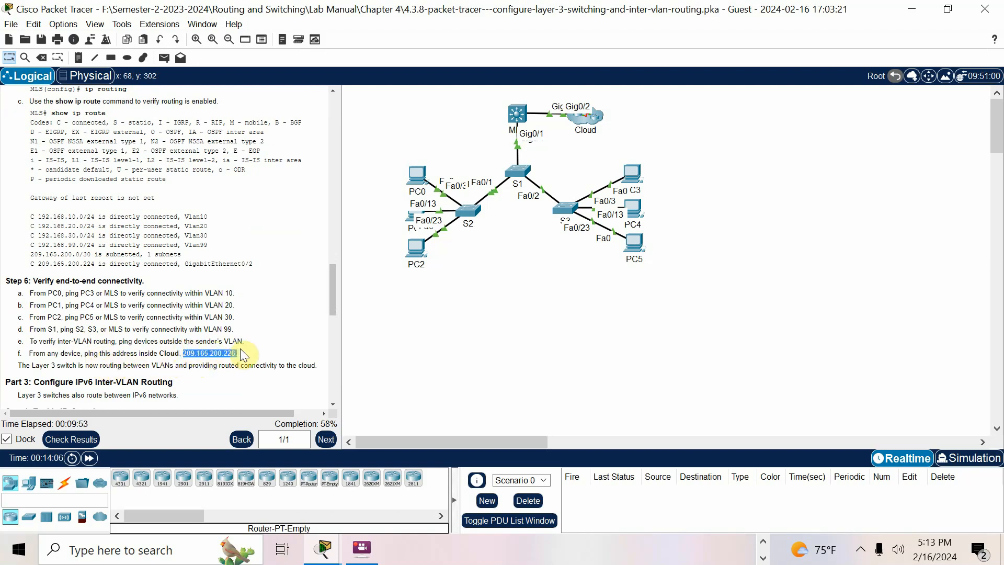
{"action": "right_click", "coordinate": [219, 355]}
{"action": "left_click", "coordinate": [246, 362]}
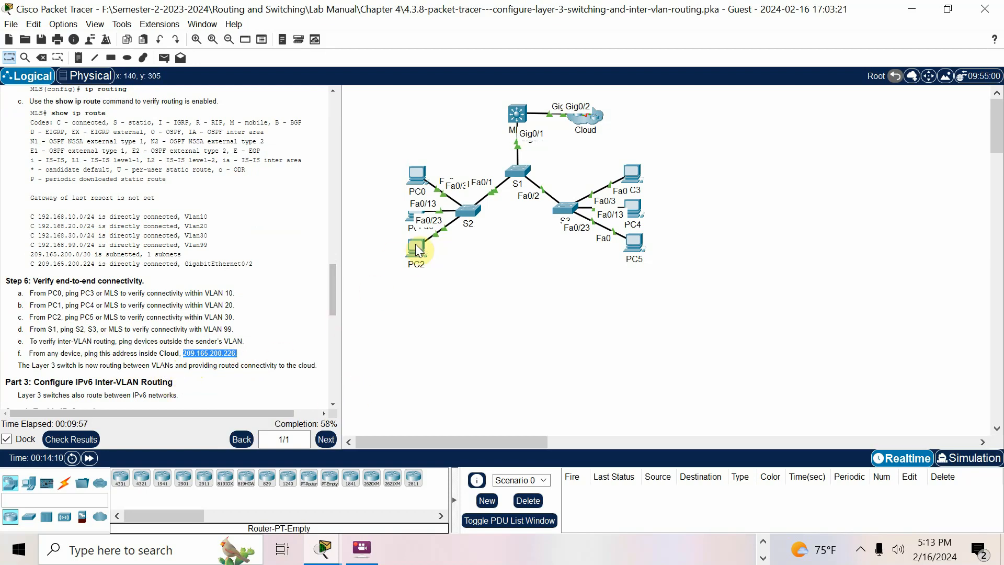
{"action": "left_click", "coordinate": [417, 174]}
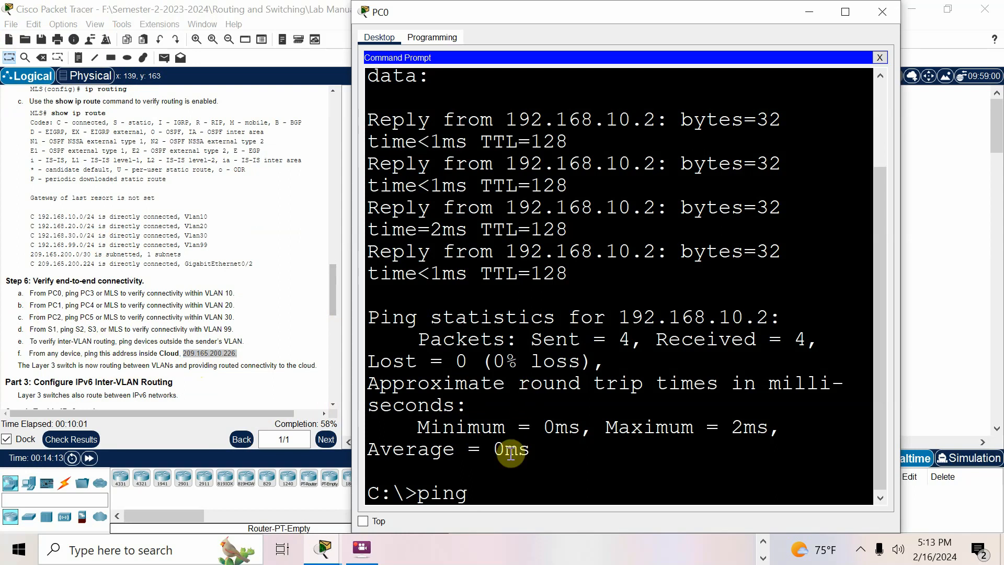
{"action": "right_click", "coordinate": [485, 496]}
{"action": "left_click", "coordinate": [506, 520]}
{"action": "key", "text": "Return"}
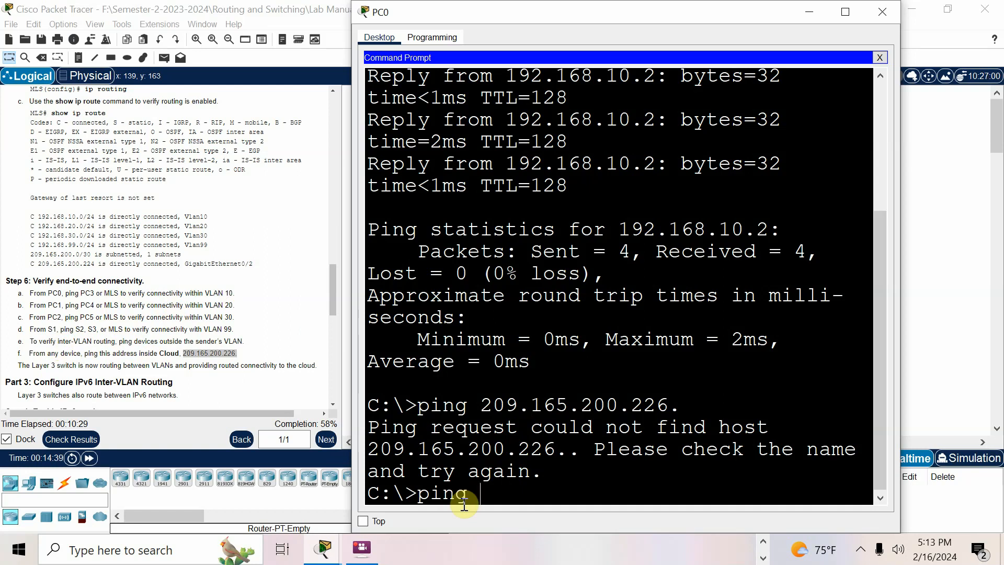
Step: Ping the Cloud address 209.165.200.226 from PC0 without the trailing period, and return to the topology
{"action": "type", "text": "209"}
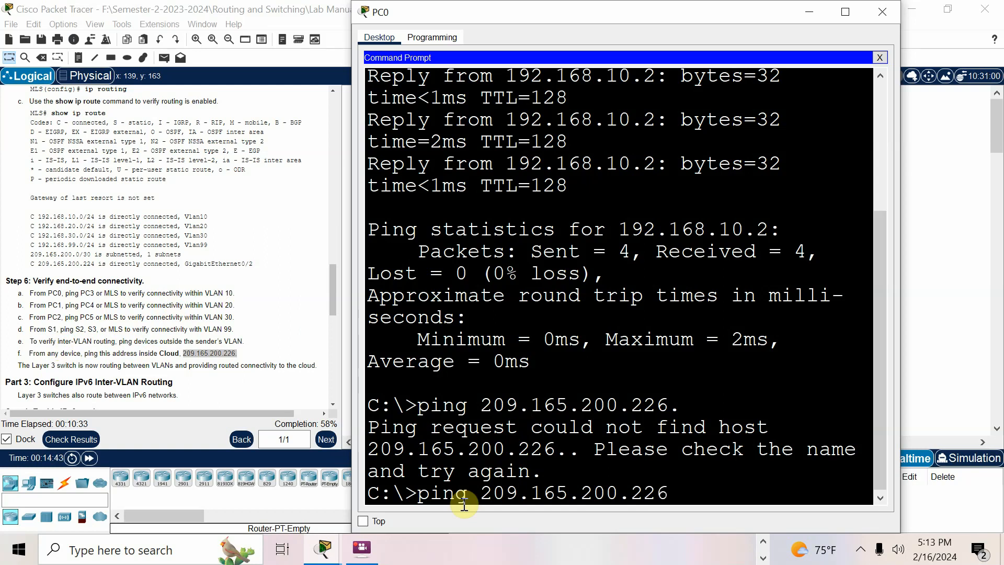
{"action": "type", "text": ".165.200.226"}
{"action": "key", "text": "Return"}
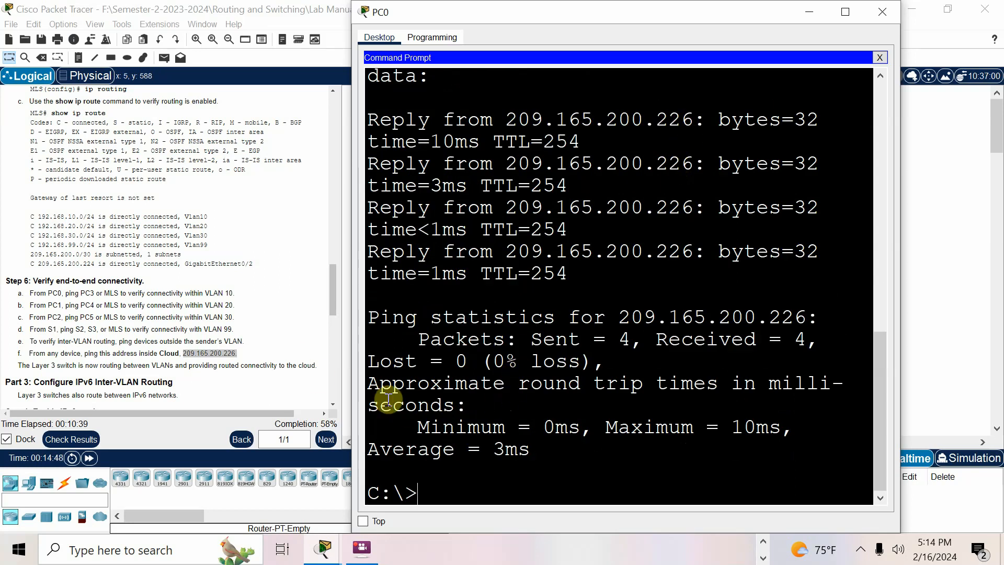
{"action": "left_click", "coordinate": [970, 218]}
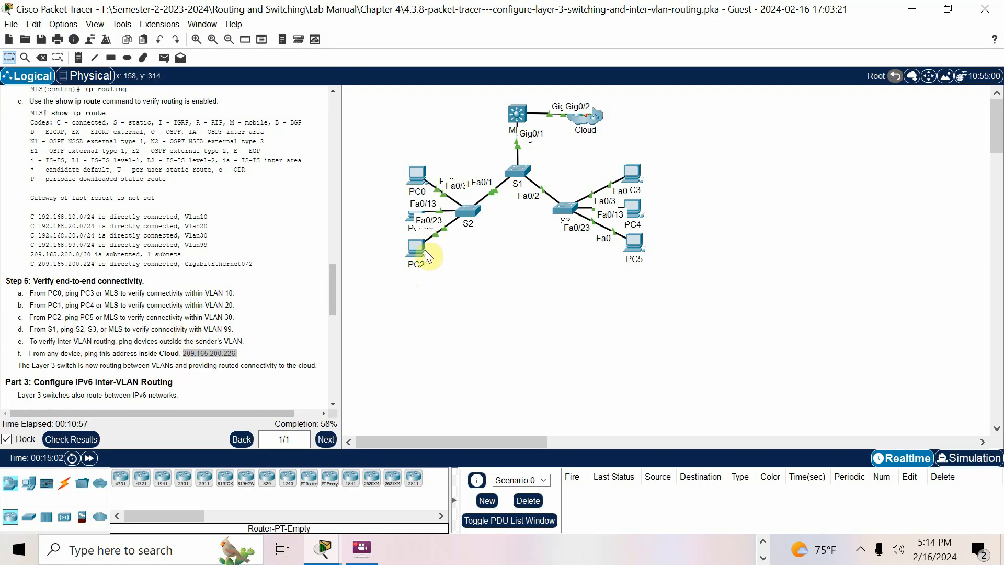
Step: On MLS, enter global configuration mode and enable IPv6 routing with ipv6 unicast-routing
{"action": "scroll", "coordinate": [209, 300], "scroll_direction": "down", "scroll_amount": 2}
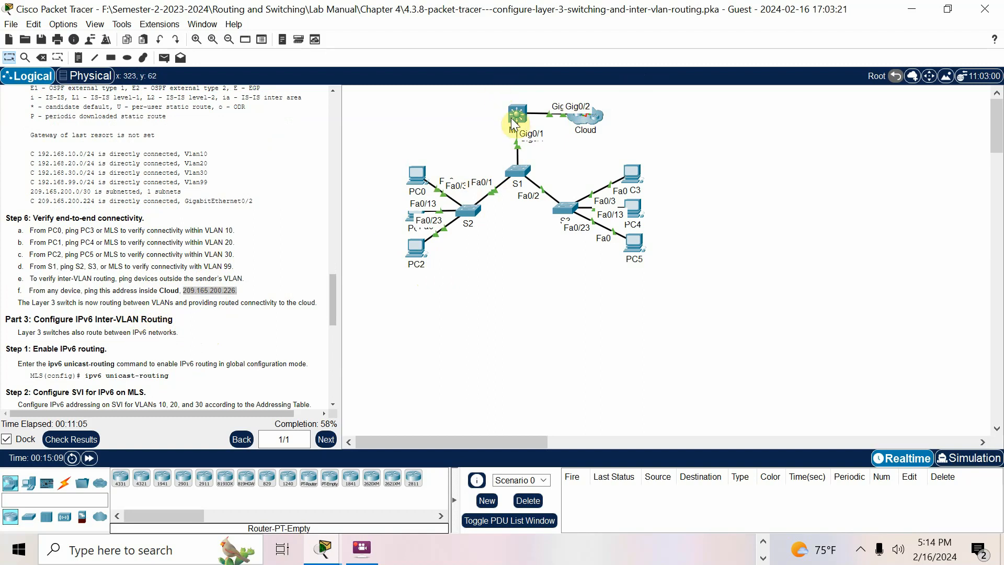
{"action": "mouse_move", "coordinate": [513, 121]}
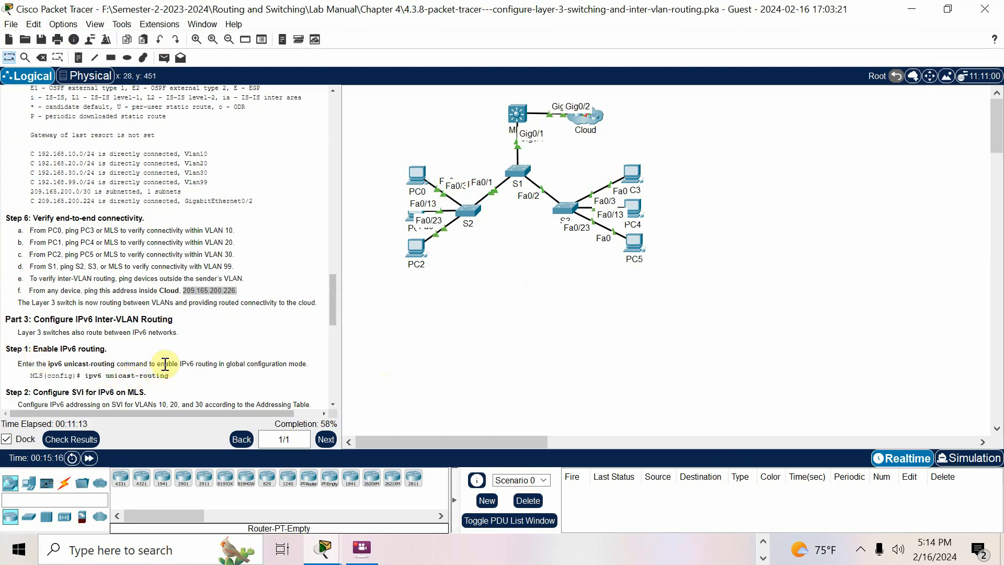
{"action": "left_click", "coordinate": [519, 113]}
{"action": "type", "text": "conf t"}
{"action": "key", "text": "Return"}
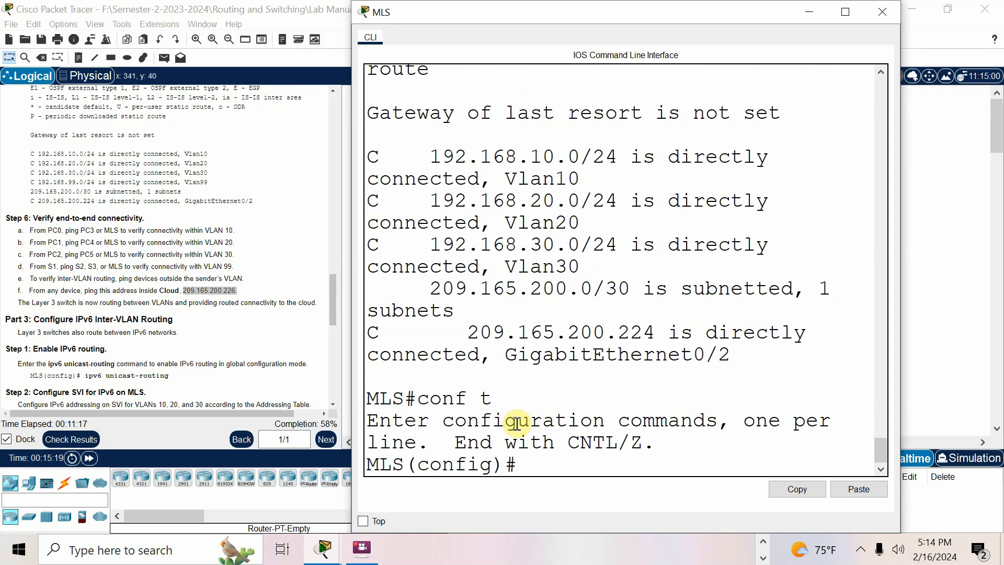
{"action": "type", "text": "ipv6 unicast-routing"}
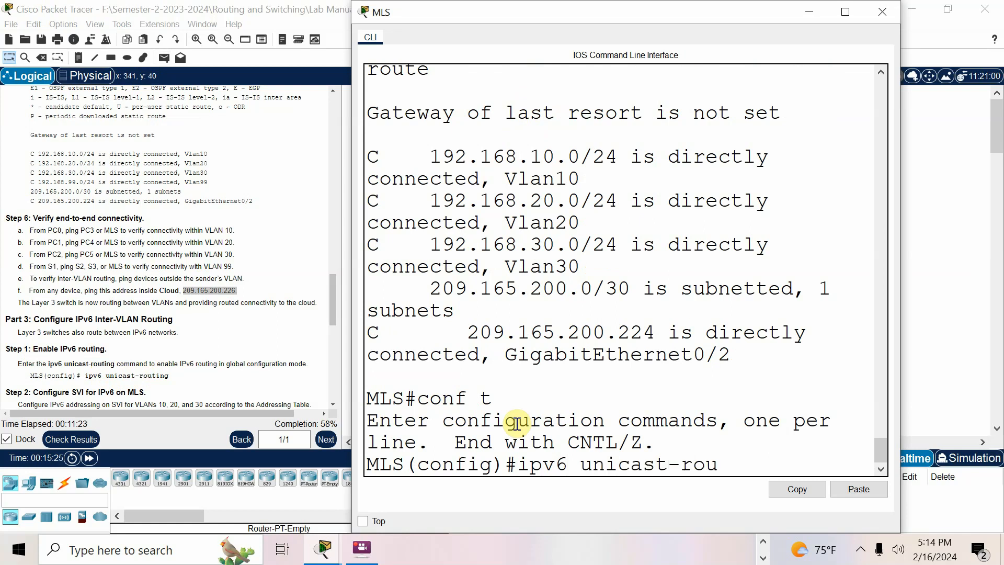
{"action": "key", "text": "Return"}
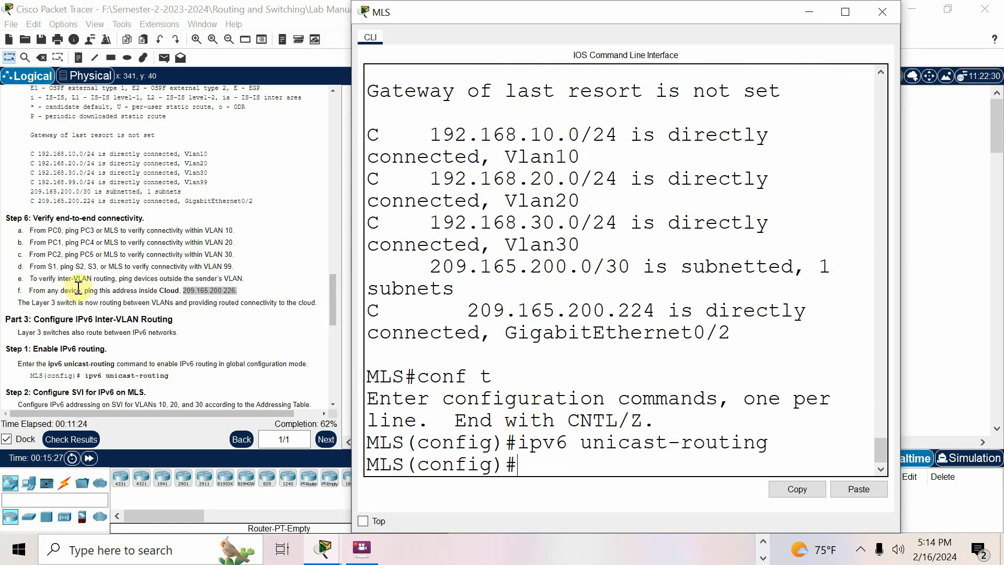
Step: Consult the IPv6 SVI instructions and the Addressing Table, and enter interface configuration for vlan 1 on MLS
{"action": "scroll", "coordinate": [78, 288], "scroll_direction": "down", "scroll_amount": 3}
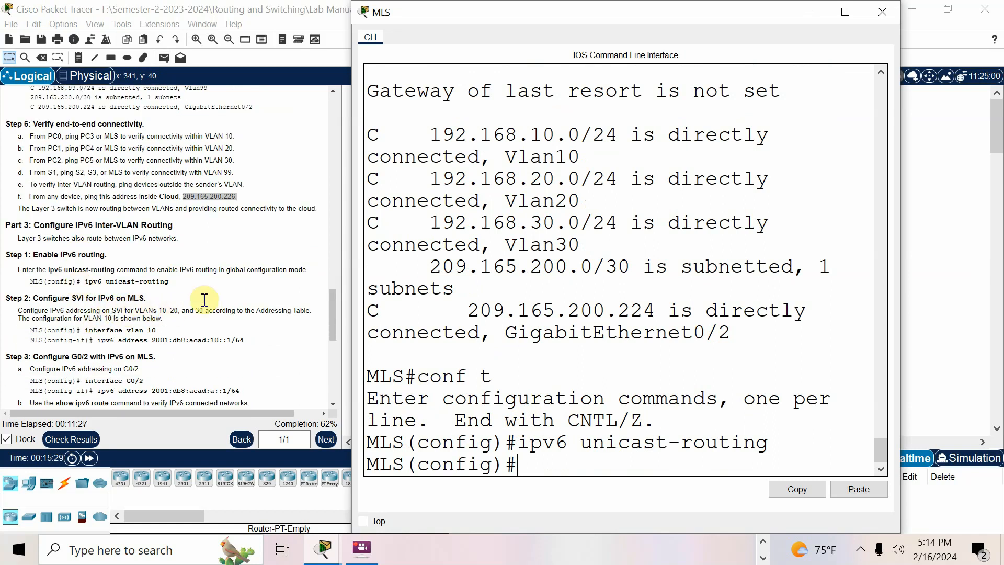
{"action": "scroll", "coordinate": [176, 238], "scroll_direction": "up", "scroll_amount": 10}
{"action": "scroll", "coordinate": [175, 238], "scroll_direction": "up", "scroll_amount": 15}
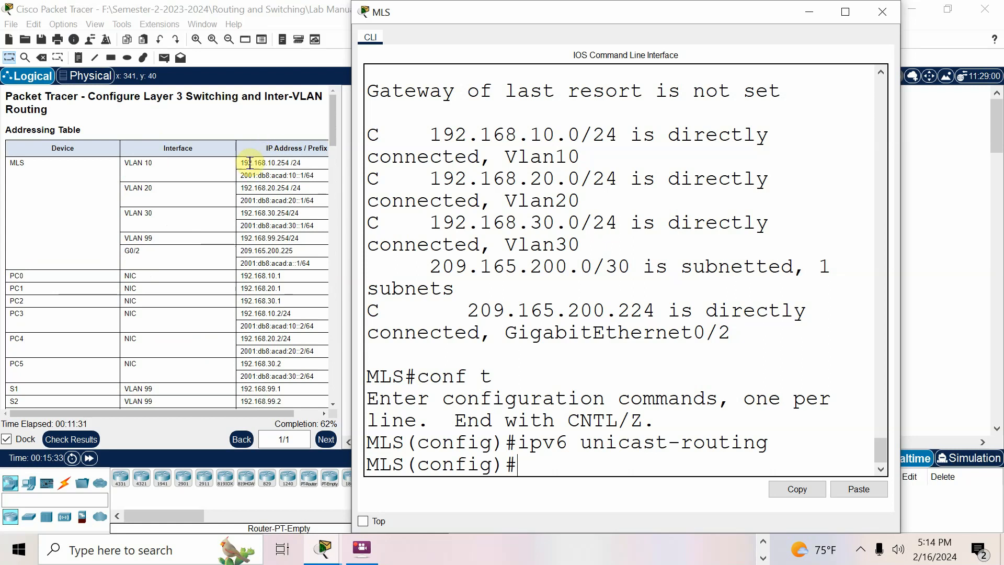
{"action": "left_click_drag", "start_coordinate": [245, 165], "coordinate": [307, 165]}
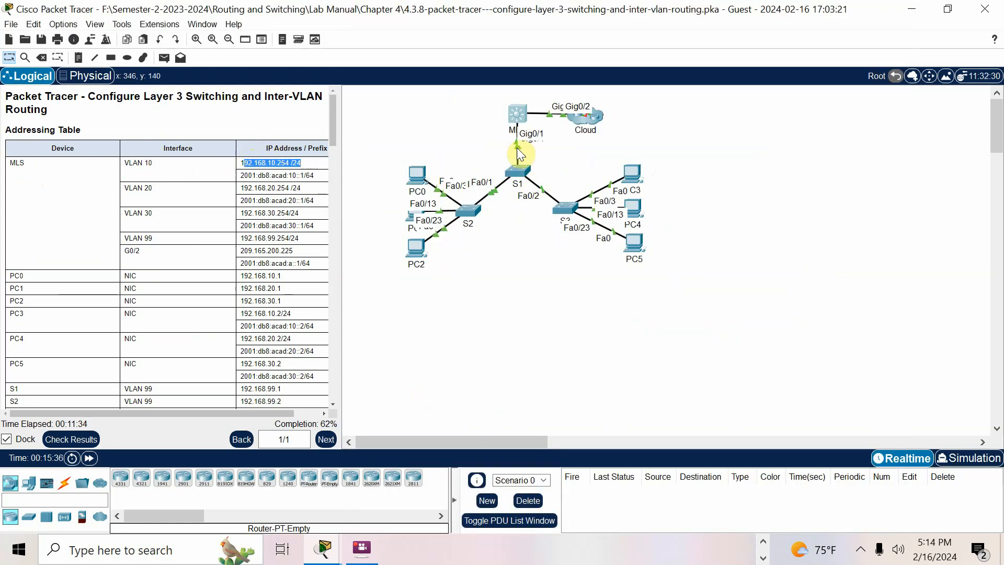
{"action": "left_click", "coordinate": [517, 115]}
{"action": "type", "text": "int vlan 1"}
{"action": "key", "text": "Return"}
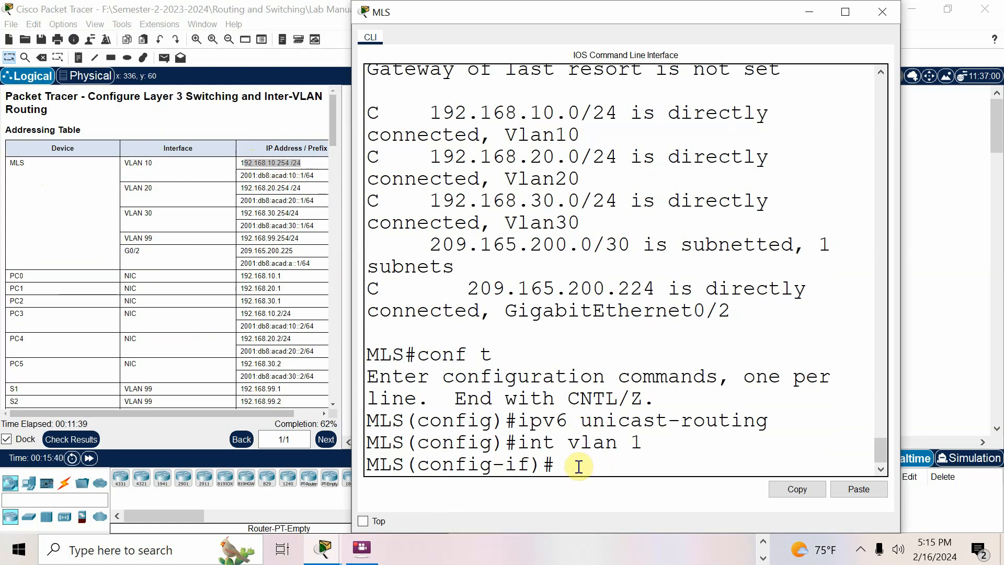
Step: Assign the VLAN 10 IPv6 address 2001:db8:acad:10::1/64 from the Addressing Table to the vlan 1 interface with ipv6 address
{"action": "type", "text": "1"}
{"action": "key", "text": "BackSpace"}
{"action": "type", "text": "ipv6 add"}
{"action": "key", "text": "Tab"}
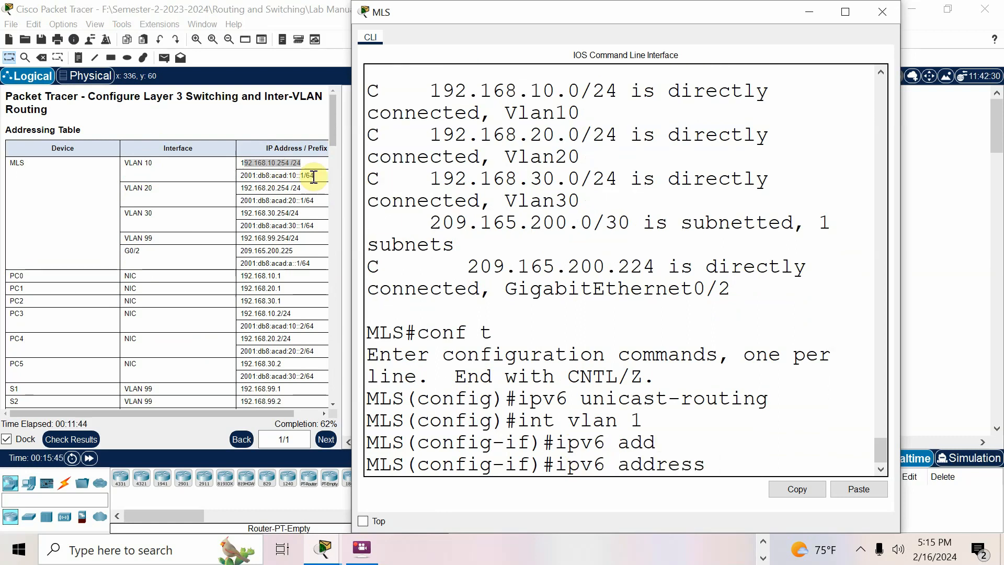
{"action": "left_click", "coordinate": [238, 176]}
{"action": "left_click_drag", "start_coordinate": [240, 176], "coordinate": [319, 183]}
{"action": "right_click", "coordinate": [303, 178]}
{"action": "left_click", "coordinate": [324, 188]}
{"action": "left_click", "coordinate": [504, 114]}
{"action": "right_click", "coordinate": [734, 460]}
{"action": "left_click", "coordinate": [755, 483]}
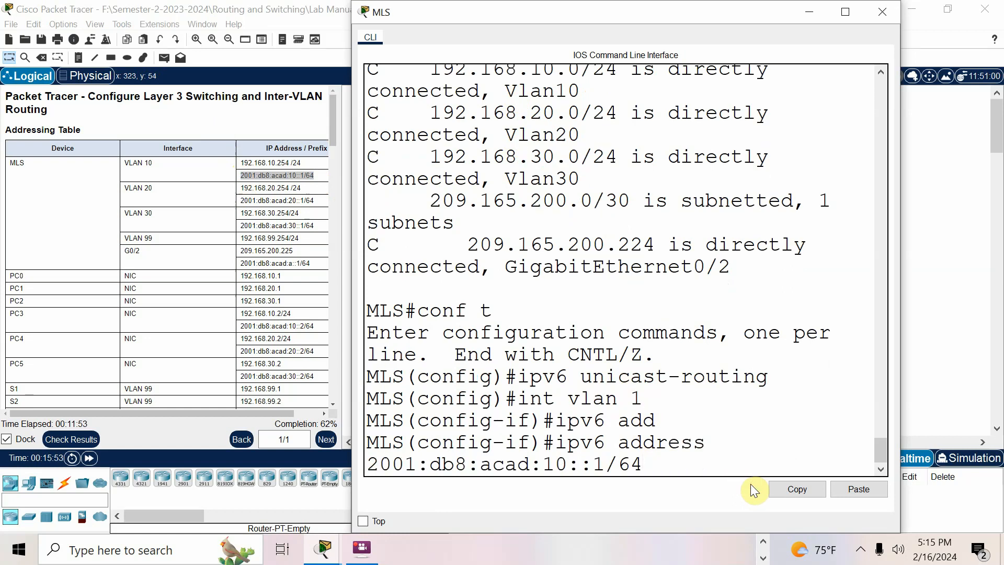
{"action": "key", "text": "Return"}
Step: Check the Part 3 SVI instructions, enable the vlan 1 interface with no shut, and exit to global configuration mode
{"action": "scroll", "coordinate": [281, 287], "scroll_direction": "down", "scroll_amount": 15}
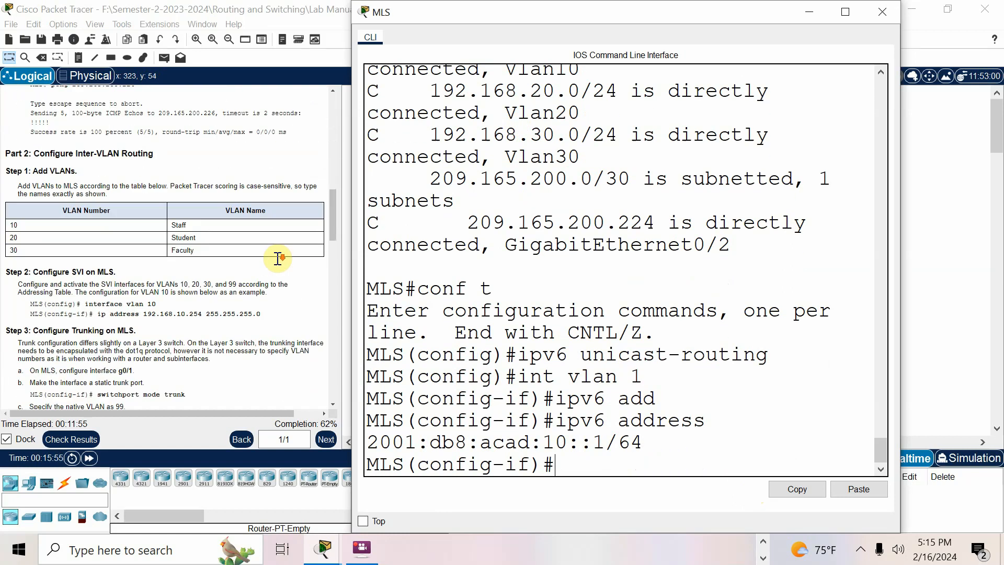
{"action": "scroll", "coordinate": [278, 258], "scroll_direction": "down", "scroll_amount": 3}
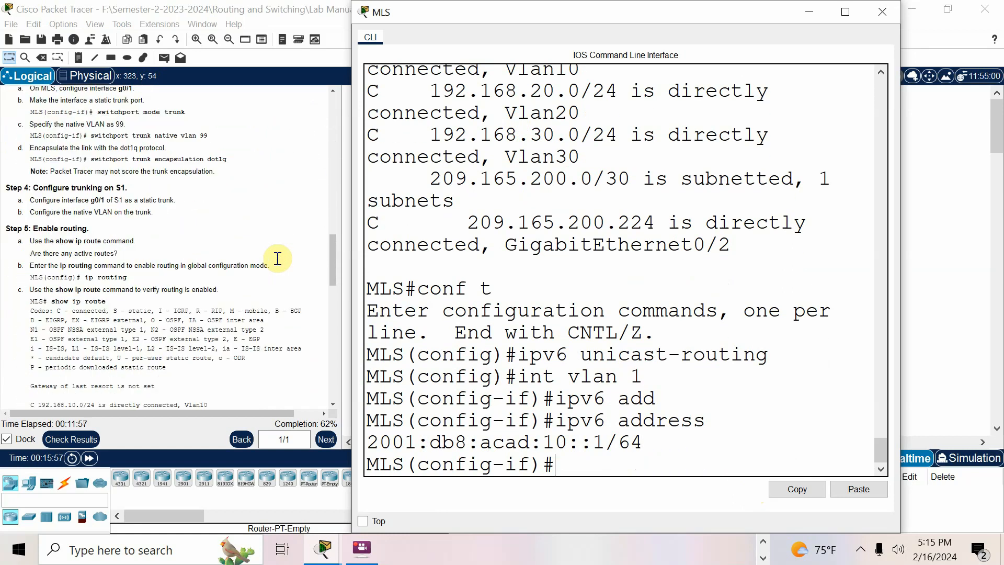
{"action": "scroll", "coordinate": [277, 258], "scroll_direction": "down", "scroll_amount": 18}
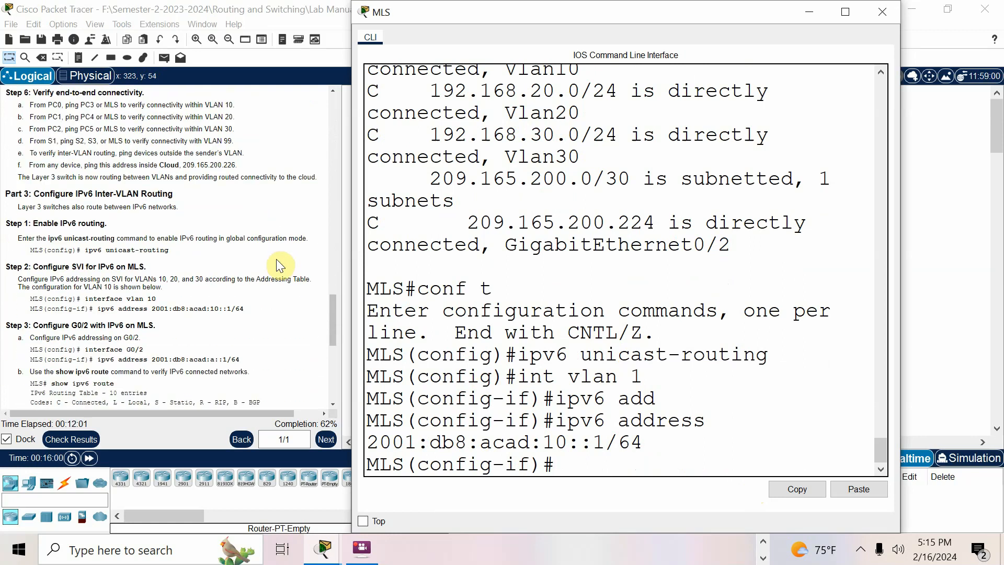
{"action": "scroll", "coordinate": [278, 261], "scroll_direction": "down", "scroll_amount": 3}
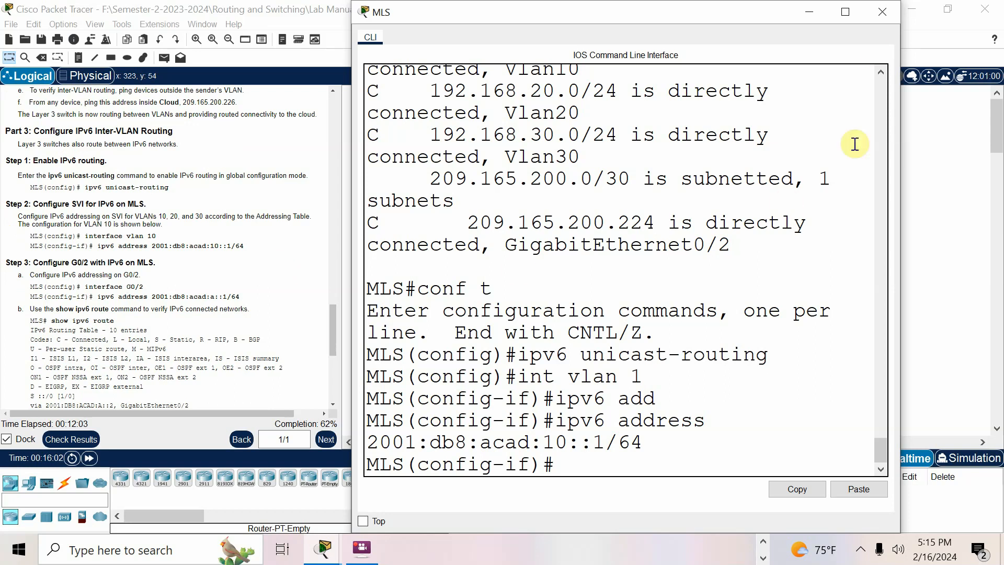
{"action": "type", "text": "o"}
{"action": "type", "text": " shut"}
{"action": "key", "text": "Return"}
{"action": "type", "text": "exit"}
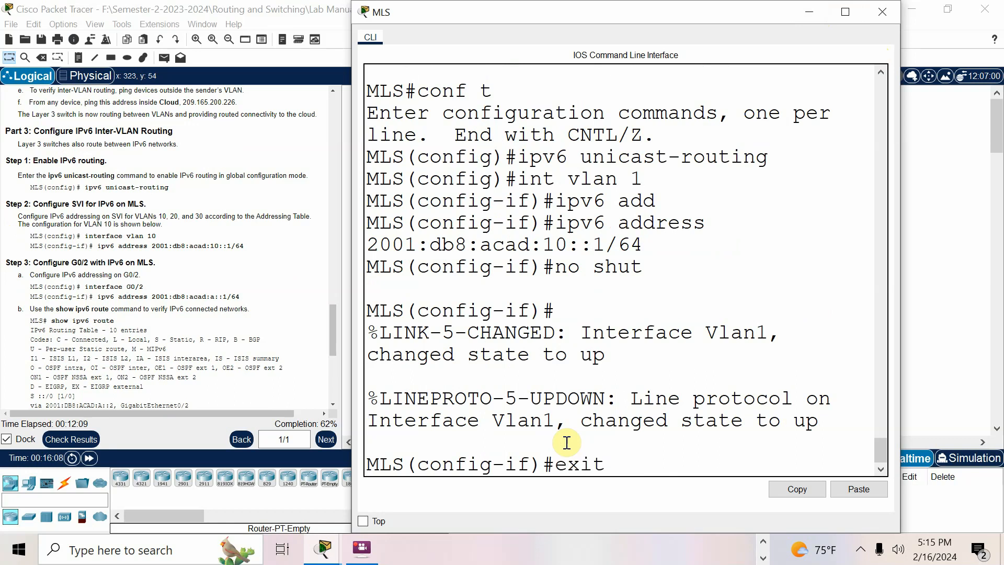
{"action": "key", "text": "Return"}
Step: Enter interface configuration for vlan 20 on MLS
{"action": "type", "text": "in"}
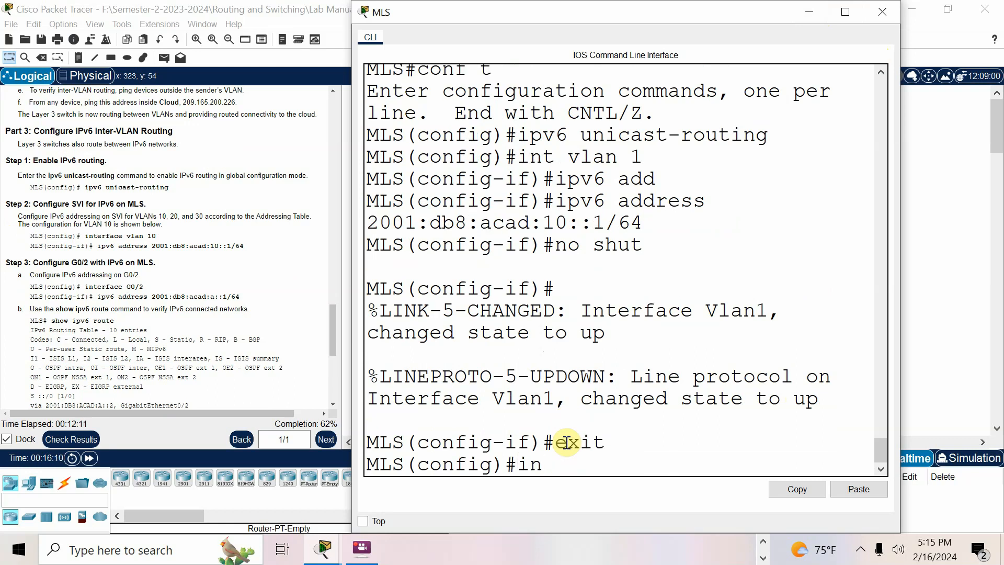
{"action": "type", "text": "t v"}
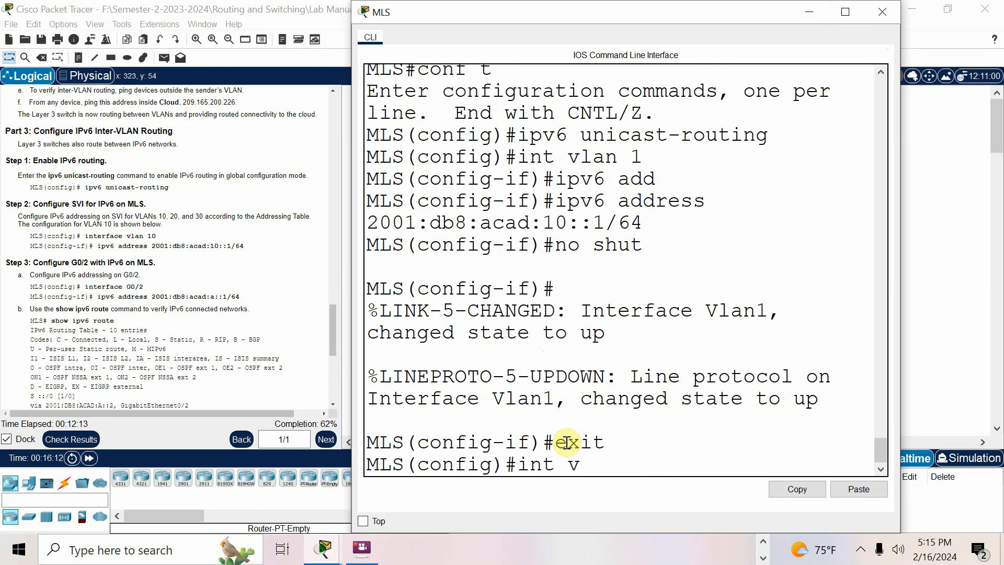
{"action": "type", "text": "lan 20"}
{"action": "key", "text": "Return"}
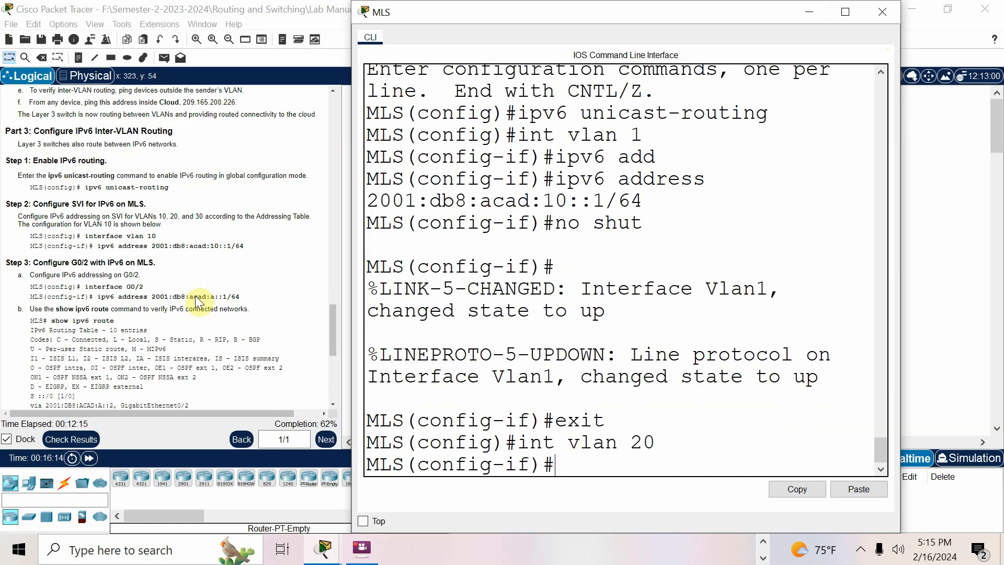
Step: Copy the MLS VLAN 20 IPv6 address 2001:db8:acad:20::1/64 from the Addressing Table and return to the MLS CLI
{"action": "left_click", "coordinate": [98, 294]}
{"action": "left_click_drag", "start_coordinate": [178, 296], "coordinate": [223, 296]}
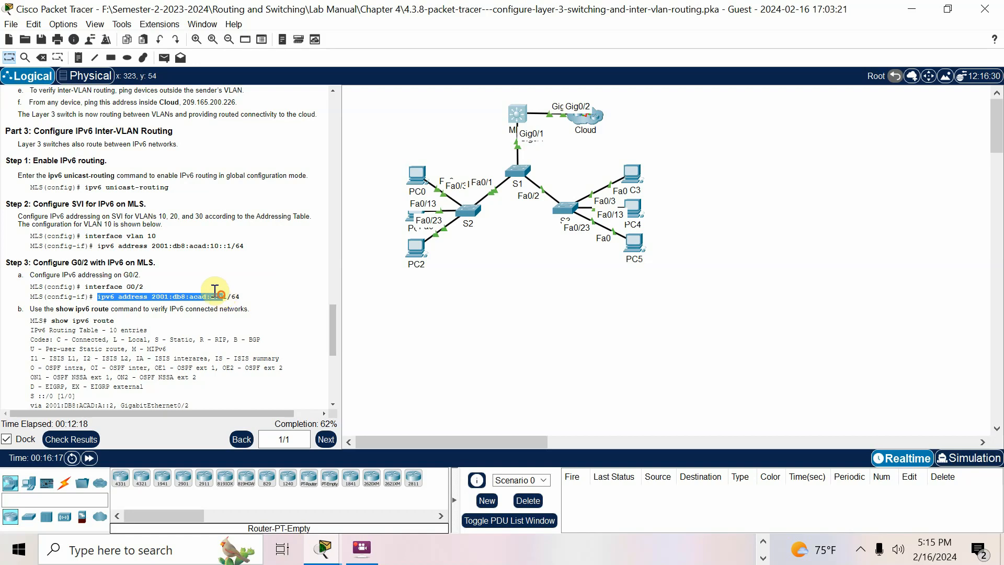
{"action": "scroll", "coordinate": [204, 214], "scroll_direction": "up", "scroll_amount": 15}
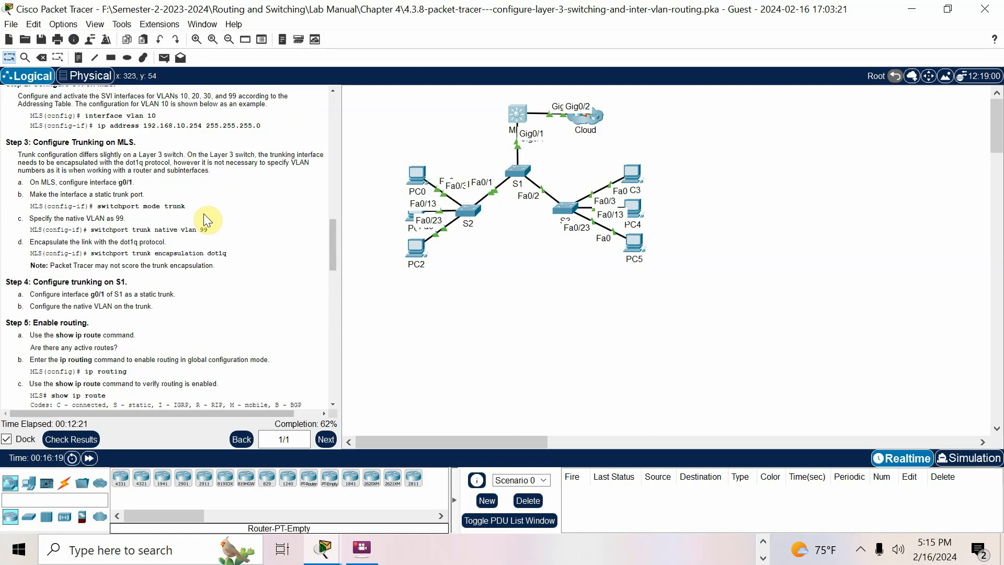
{"action": "scroll", "coordinate": [203, 213], "scroll_direction": "up", "scroll_amount": 10}
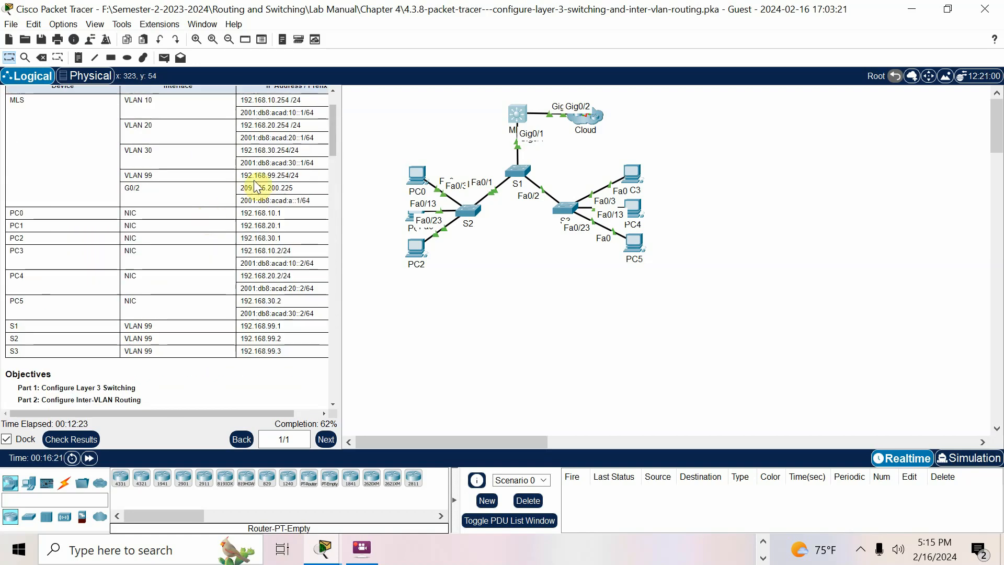
{"action": "left_click_drag", "start_coordinate": [239, 169], "coordinate": [321, 177]}
{"action": "right_click", "coordinate": [264, 169]}
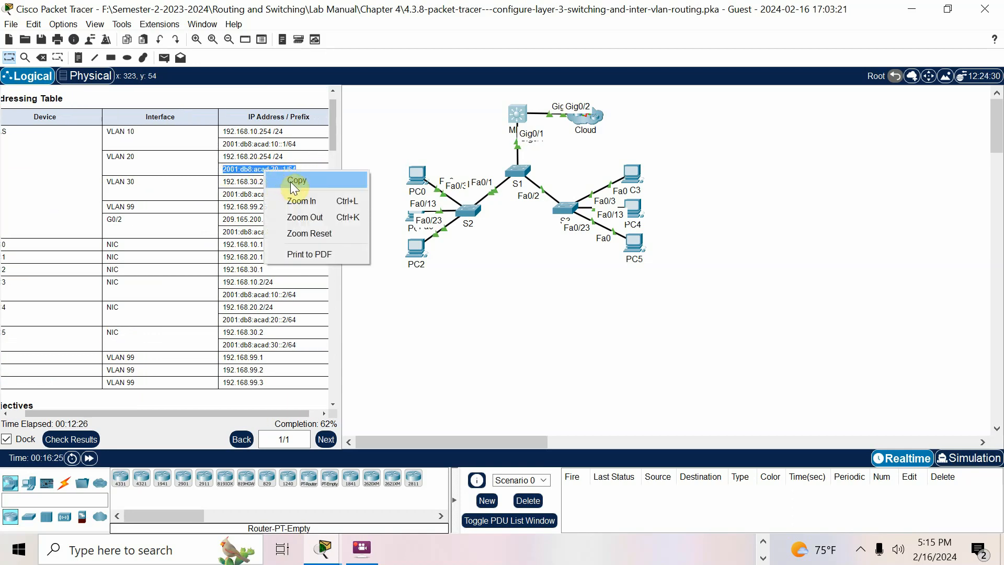
{"action": "left_click", "coordinate": [302, 180]}
{"action": "left_click", "coordinate": [516, 113]}
Step: Try to assign 2001:db8:acad:20::1/64 to vlan 20 as a bare address and with the ip address command
{"action": "right_click", "coordinate": [591, 465]}
{"action": "left_click", "coordinate": [621, 494]}
{"action": "key", "text": "Return"}
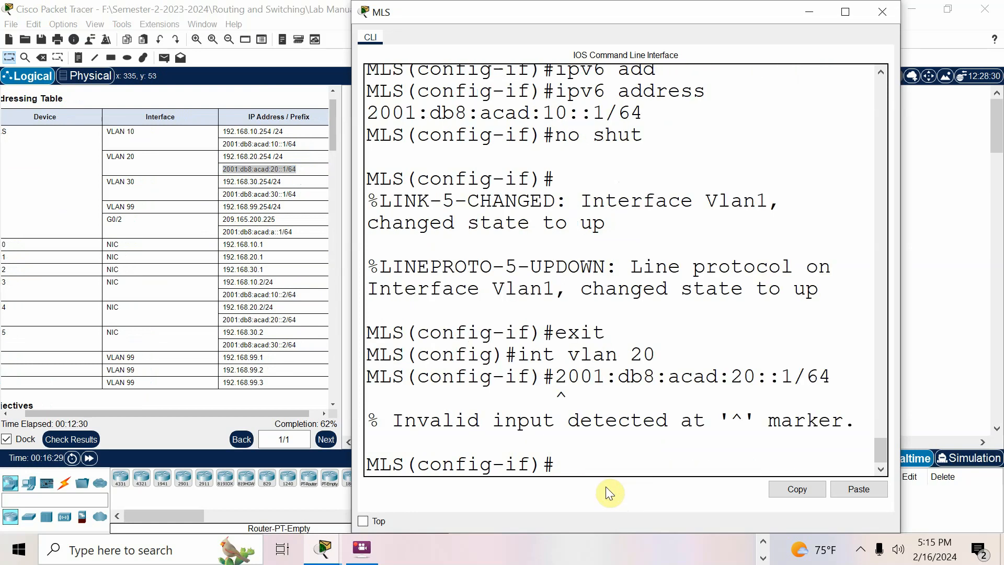
{"action": "type", "text": "ip address"}
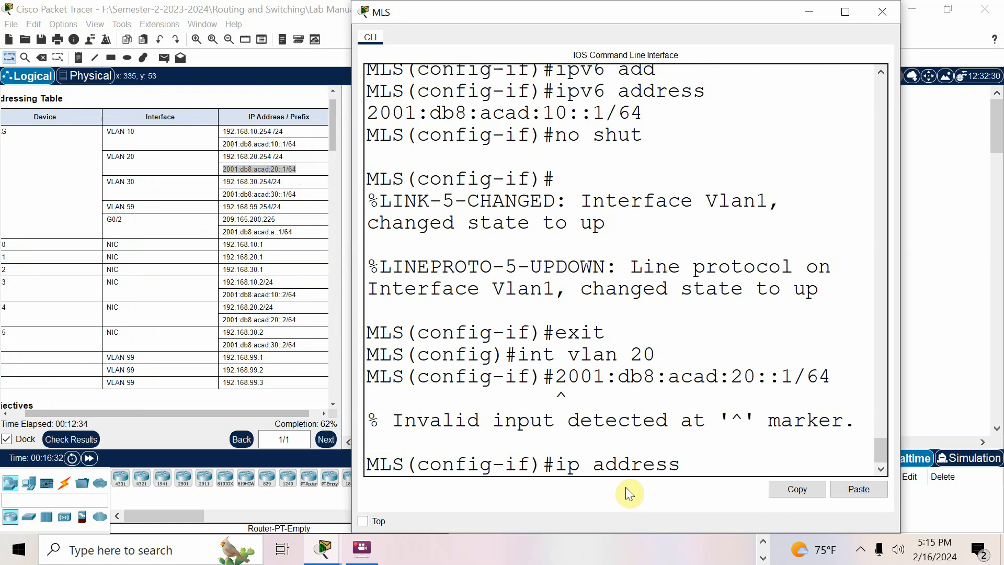
{"action": "right_click", "coordinate": [704, 466]}
{"action": "left_click", "coordinate": [720, 492]}
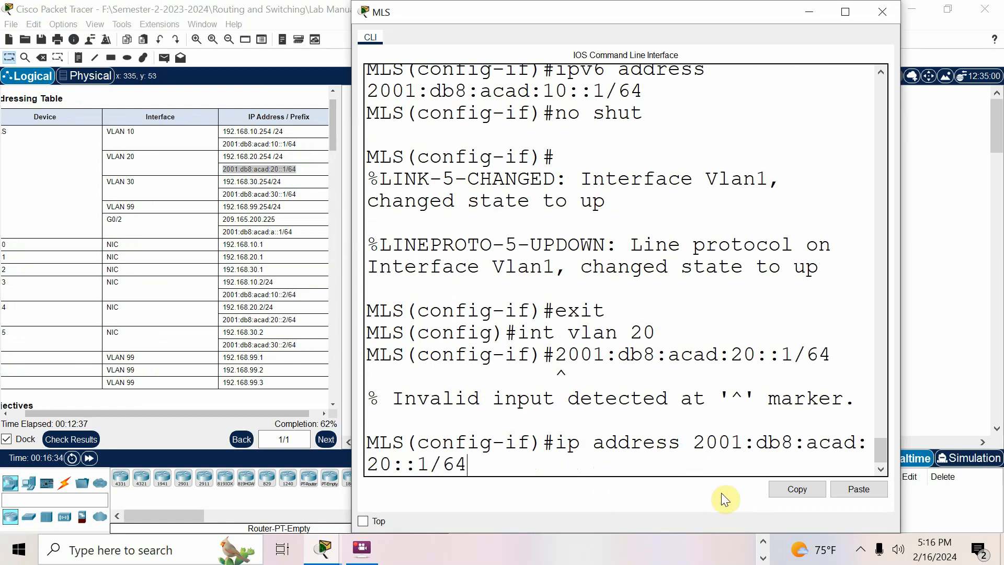
{"action": "key", "text": "Return"}
Step: Assign 2001:db8:acad:20::1/64 to the vlan 20 interface with the ipv6 address command
{"action": "type", "text": "no"}
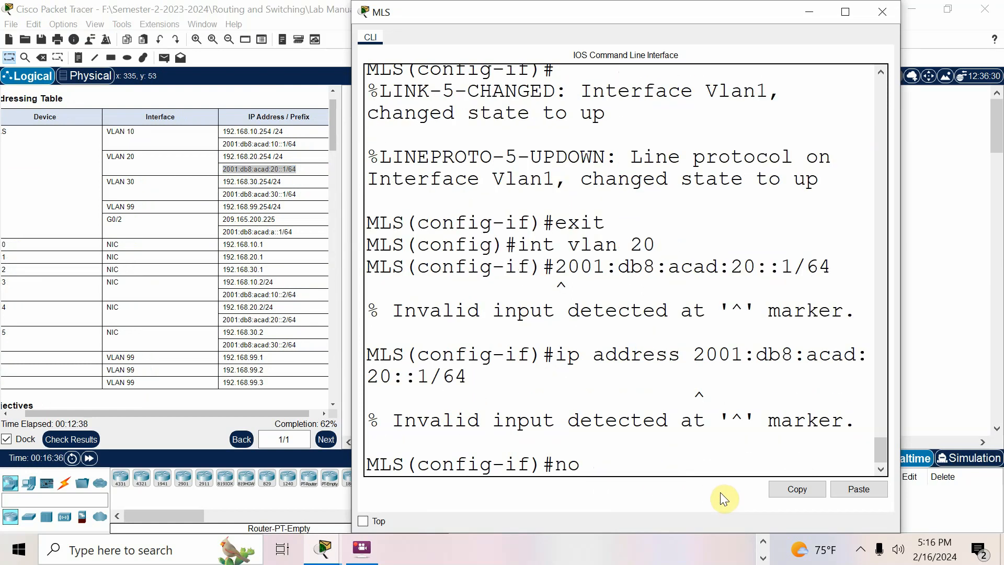
{"action": "key", "text": "BackSpace"}
{"action": "type", "text": "ip v6 add"}
{"action": "key", "text": "Tab"}
{"action": "key", "text": "BackSpace"}
{"action": "key", "text": "BackSpace"}
{"action": "key", "text": "BackSpace"}
{"action": "key", "text": "BackSpace"}
{"action": "key", "text": "BackSpace"}
{"action": "key", "text": "BackSpace"}
{"action": "key", "text": "BackSpace"}
{"action": "key", "text": "BackSpace"}
{"action": "key", "text": "BackSpace"}
{"action": "type", "text": "ipv6 add"}
{"action": "key", "text": "Tab"}
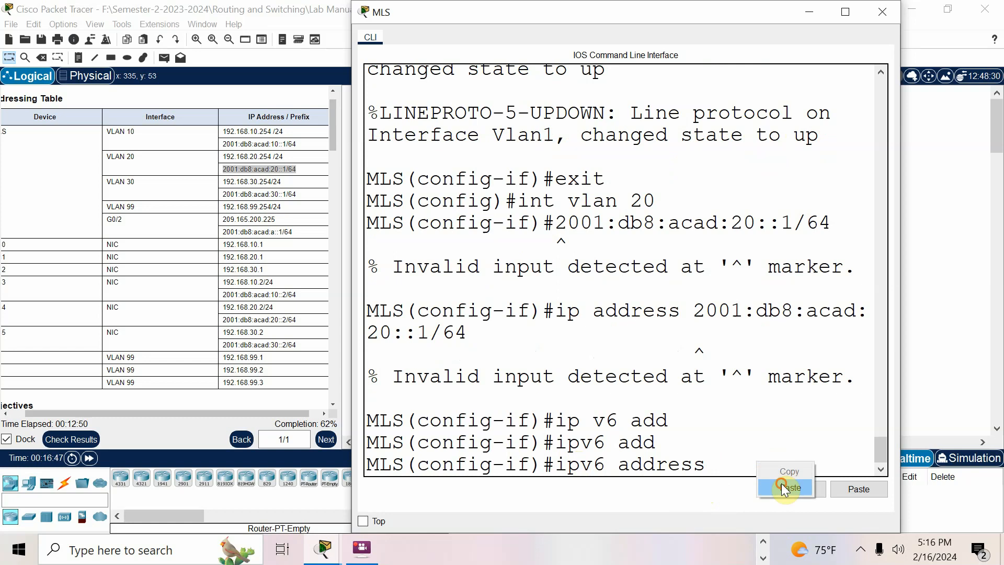
{"action": "key", "text": "ctrl+v"}
{"action": "key", "text": "Return"}
Step: Enable the vlan 20 interface with no shut, exit it, and enter interface configuration for vlan 30
{"action": "type", "text": "no shut"}
{"action": "key", "text": "Return"}
{"action": "type", "text": "exit"}
{"action": "key", "text": "Return"}
{"action": "type", "text": "int vlan 30"}
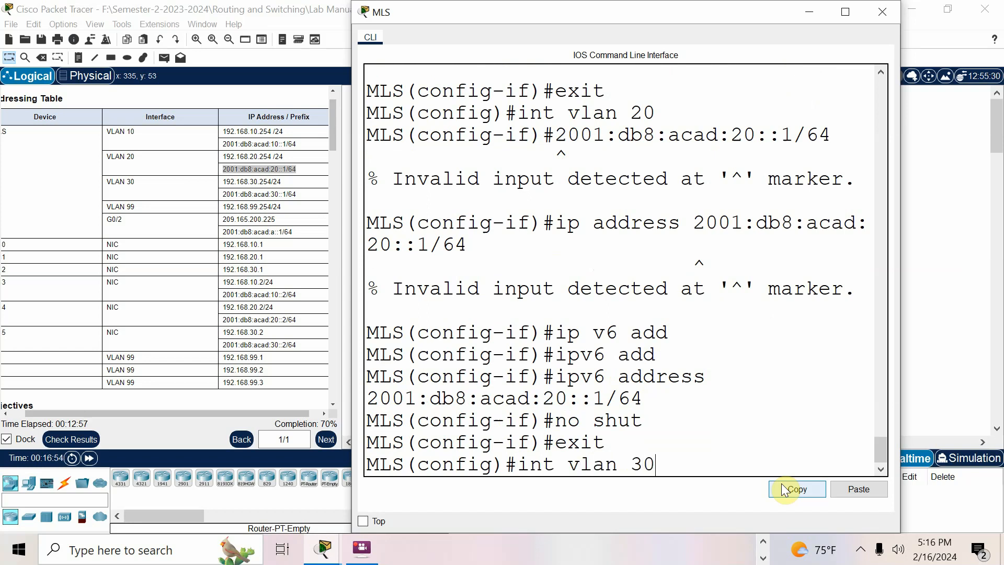
{"action": "key", "text": "Return"}
Step: Assign the IPv6 address 2001:db8:acad:30::1/64 to the vlan 30 interface and enable it with no shut
{"action": "type", "text": "ipv6 address"}
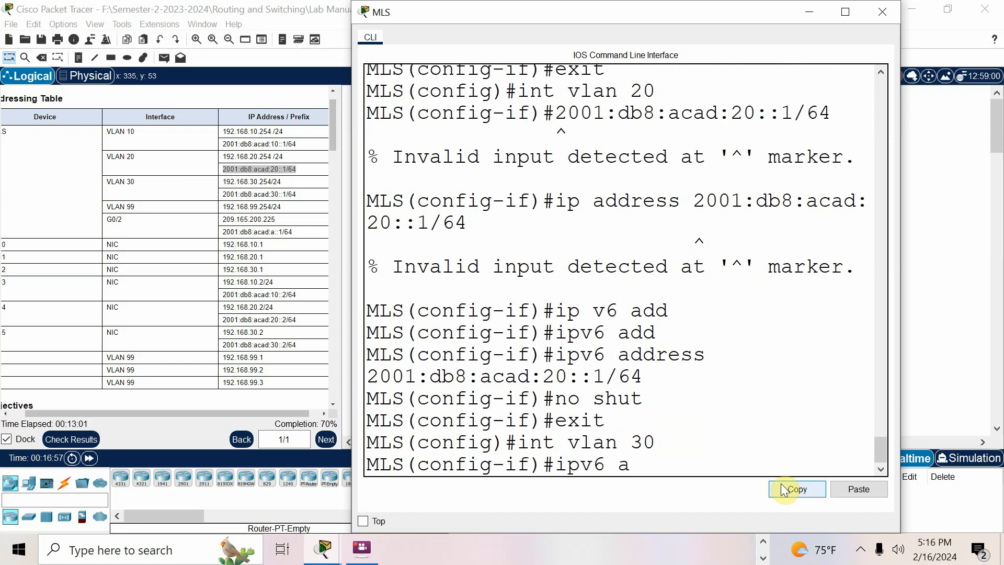
{"action": "right_click", "coordinate": [749, 455]}
{"action": "left_click", "coordinate": [764, 479]}
{"action": "key", "text": "Left"}
{"action": "key", "text": "Left"}
{"action": "key", "text": "Left"}
{"action": "key", "text": "Left"}
{"action": "key", "text": "Left"}
{"action": "key", "text": "Left"}
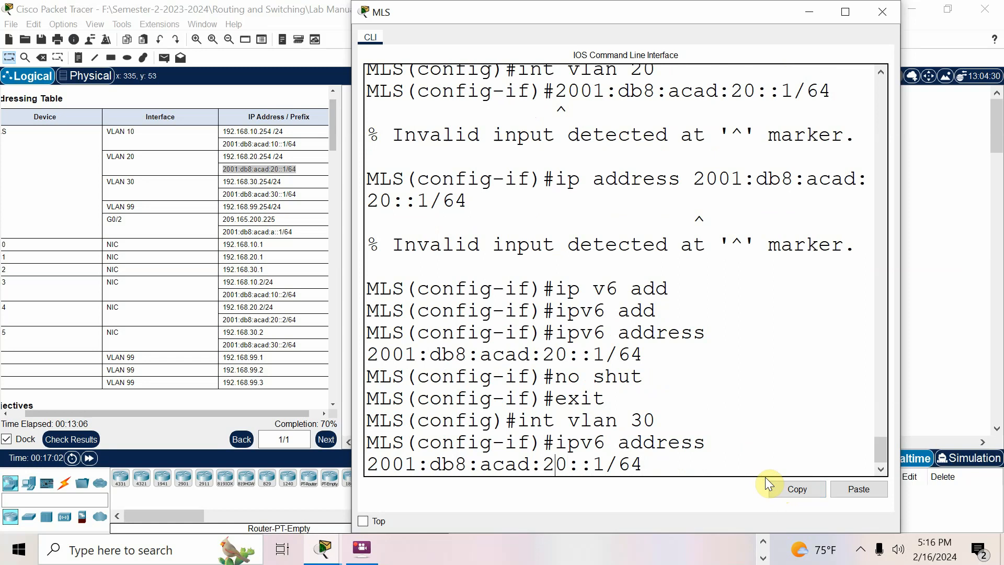
{"action": "key", "text": "BackSpace"}
{"action": "type", "text": "3"}
{"action": "key", "text": "Return"}
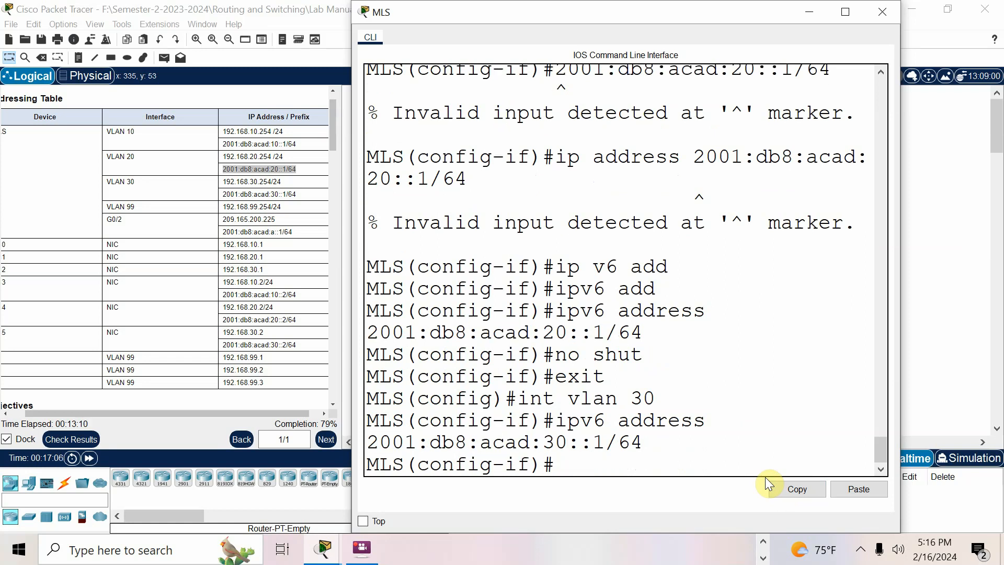
{"action": "type", "text": "no shut"}
{"action": "key", "text": "Return"}
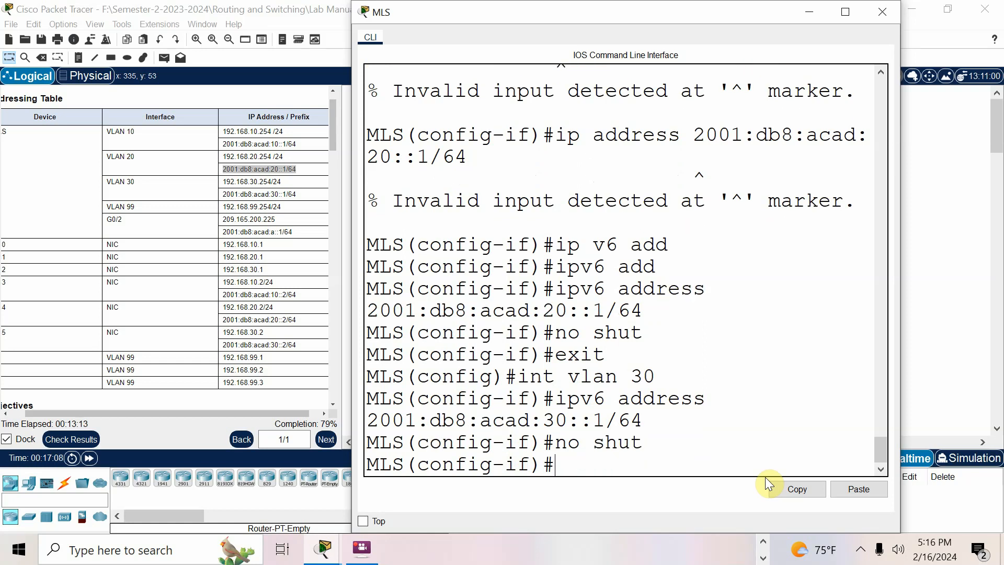
Step: Consult the Part 3 Step 3 instructions, exit the vlan 30 interface, and enter interface configuration for g0/2 on MLS
{"action": "scroll", "coordinate": [39, 167], "scroll_direction": "down", "scroll_amount": 1}
{"action": "scroll", "coordinate": [159, 211], "scroll_direction": "down", "scroll_amount": 20}
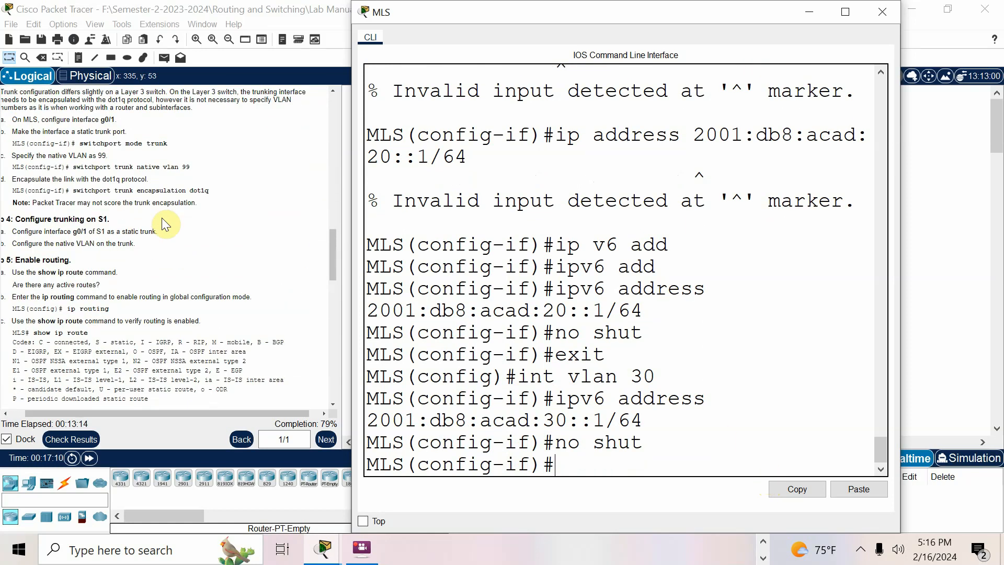
{"action": "scroll", "coordinate": [162, 218], "scroll_direction": "down", "scroll_amount": 3}
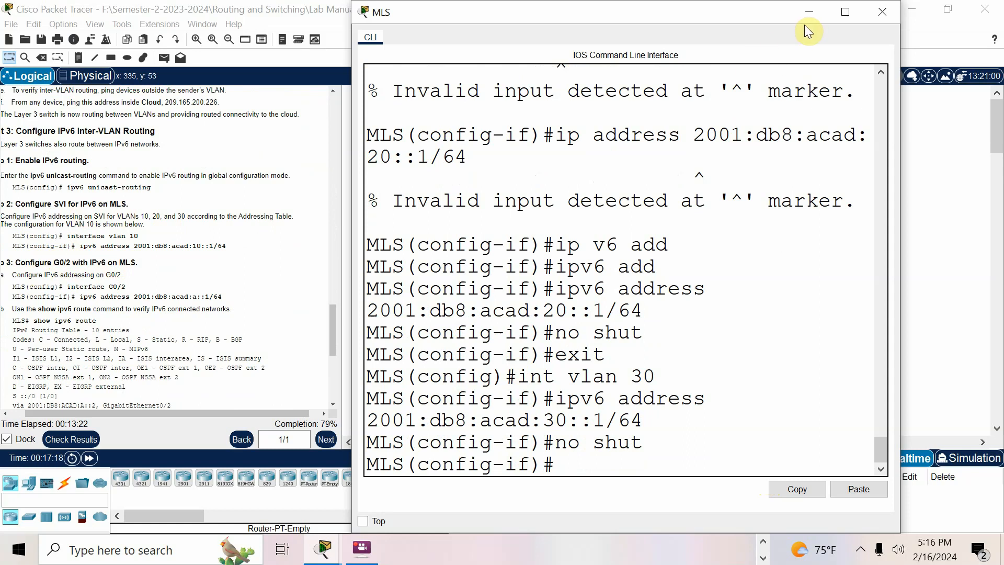
{"action": "left_click_drag", "start_coordinate": [722, 5], "coordinate": [835, 245]}
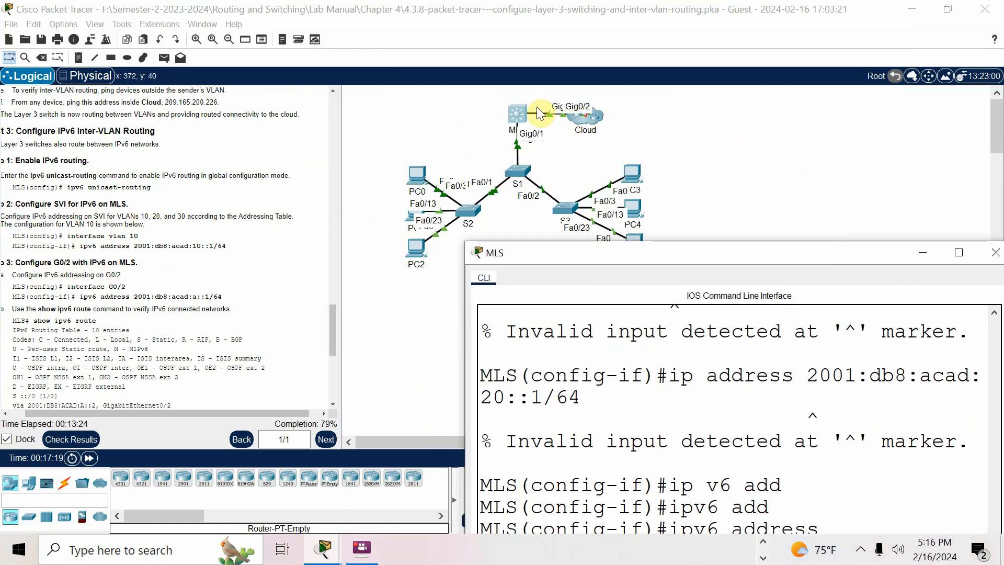
{"action": "left_click_drag", "start_coordinate": [561, 256], "coordinate": [487, 34]}
{"action": "type", "text": "exit"}
{"action": "key", "text": "Return"}
{"action": "type", "text": "int g0/2"}
{"action": "key", "text": "Return"}
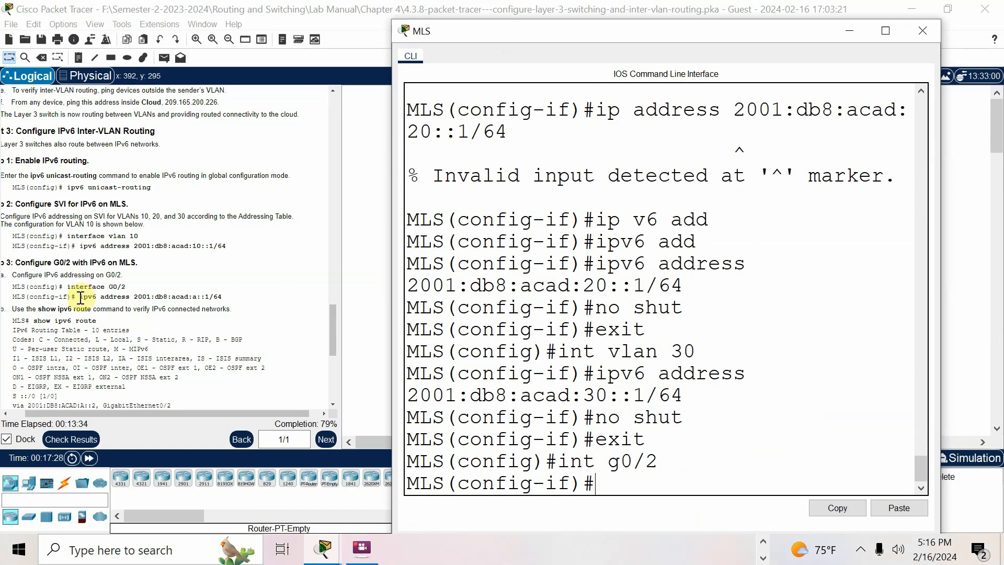
Step: Copy the command ipv6 address 2001:db8:acad:a::1/64 from the instructions, apply it to g0/2, and enable the interface with no shut
{"action": "left_click_drag", "start_coordinate": [80, 297], "coordinate": [222, 297]}
{"action": "right_click", "coordinate": [217, 298]}
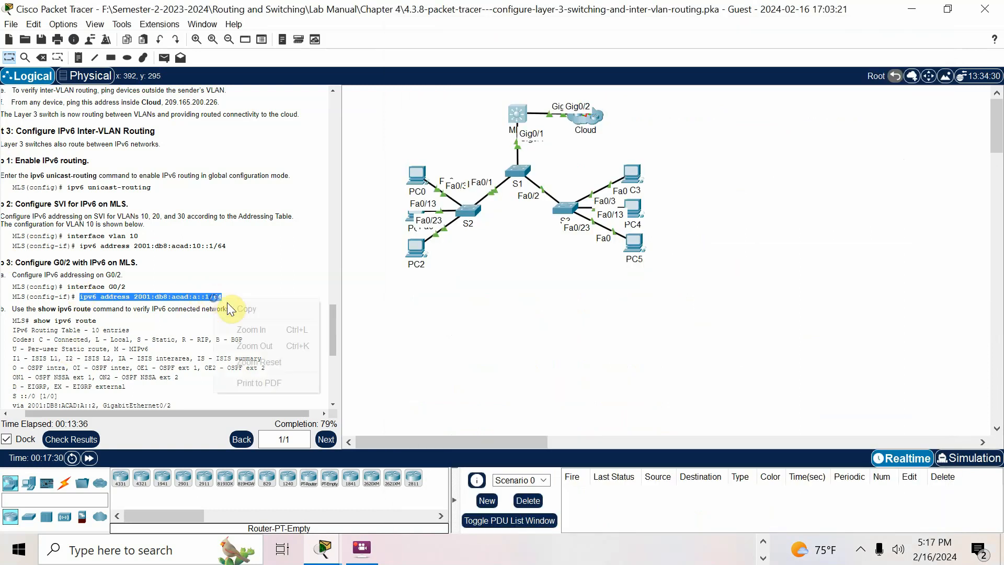
{"action": "left_click", "coordinate": [241, 309]}
{"action": "left_click", "coordinate": [519, 112]}
{"action": "left_click", "coordinate": [635, 483]}
{"action": "left_click", "coordinate": [669, 510]}
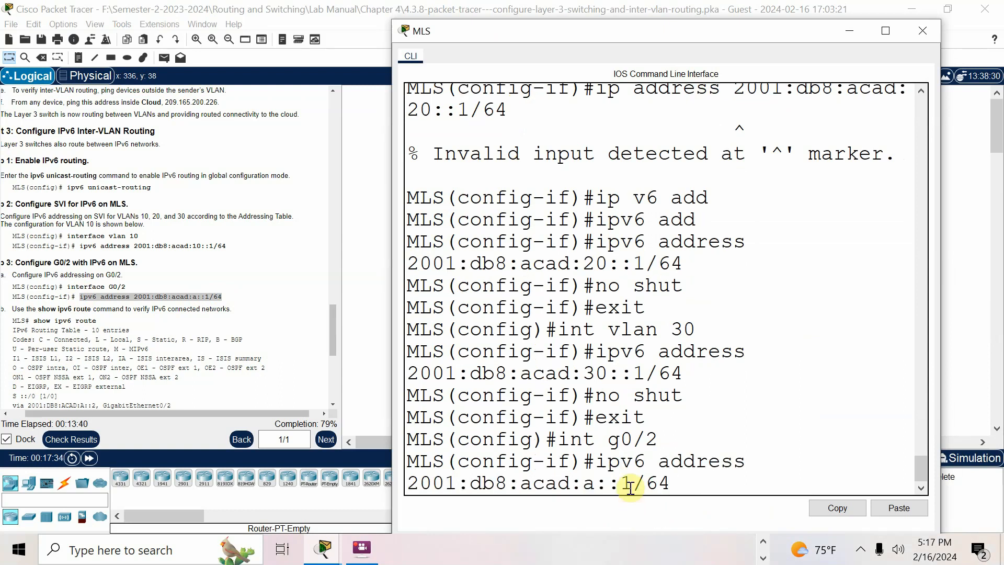
{"action": "key", "text": "Return"}
{"action": "type", "text": "no shut"}
{"action": "key", "text": "Return"}
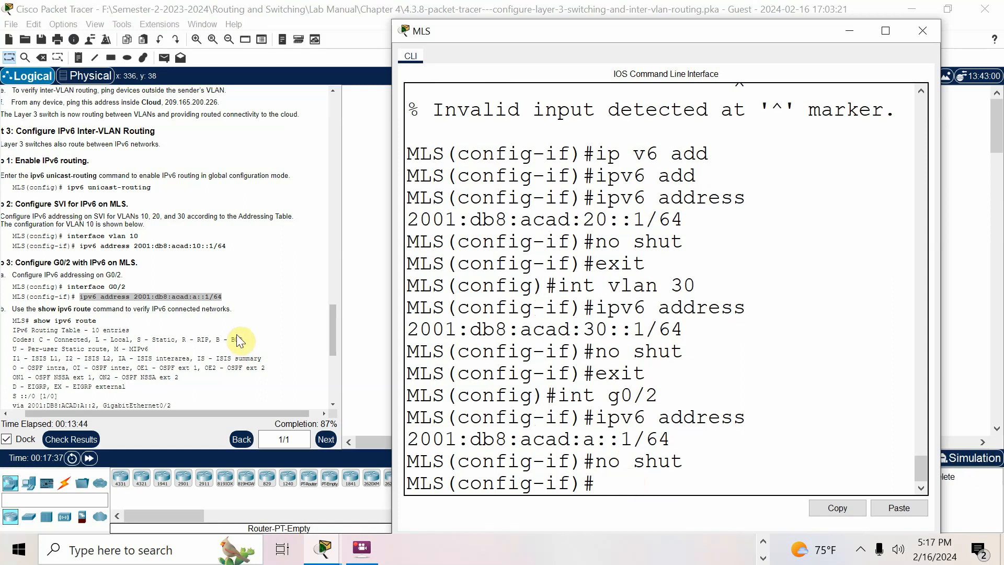
Step: Review the show ipv6 route and IPv6 connectivity instructions, and leave configuration mode on MLS with end
{"action": "scroll", "coordinate": [242, 312], "scroll_direction": "down", "scroll_amount": 10}
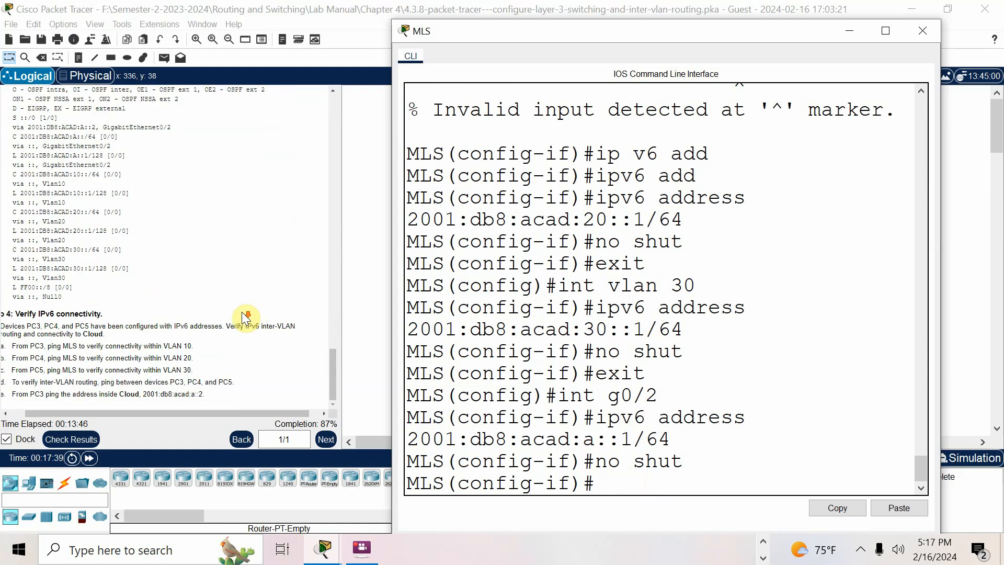
{"action": "scroll", "coordinate": [243, 314], "scroll_direction": "up", "scroll_amount": 3}
{"action": "scroll", "coordinate": [162, 284], "scroll_direction": "down", "scroll_amount": 3}
{"action": "scroll", "coordinate": [166, 291], "scroll_direction": "up", "scroll_amount": 6}
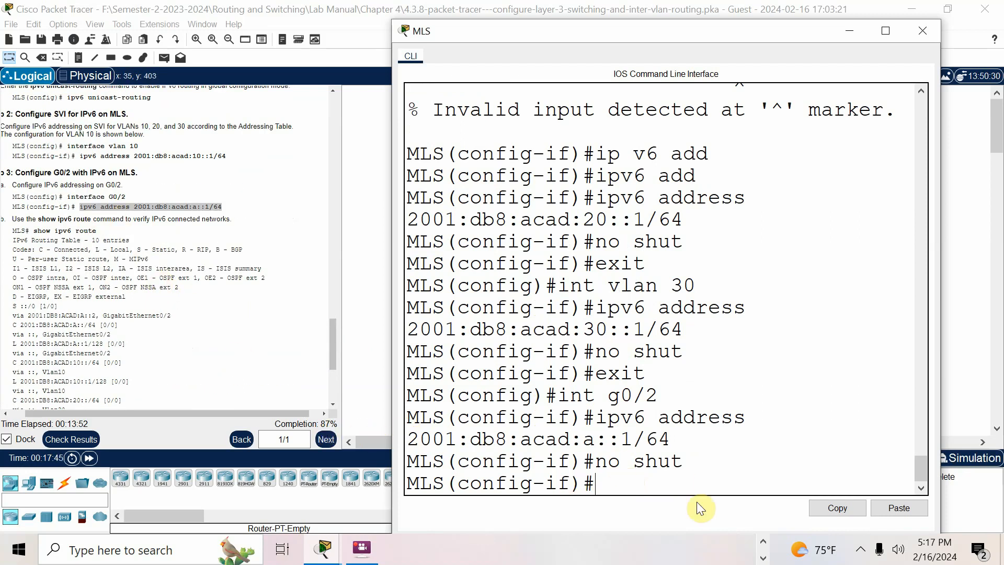
{"action": "type", "text": "end"}
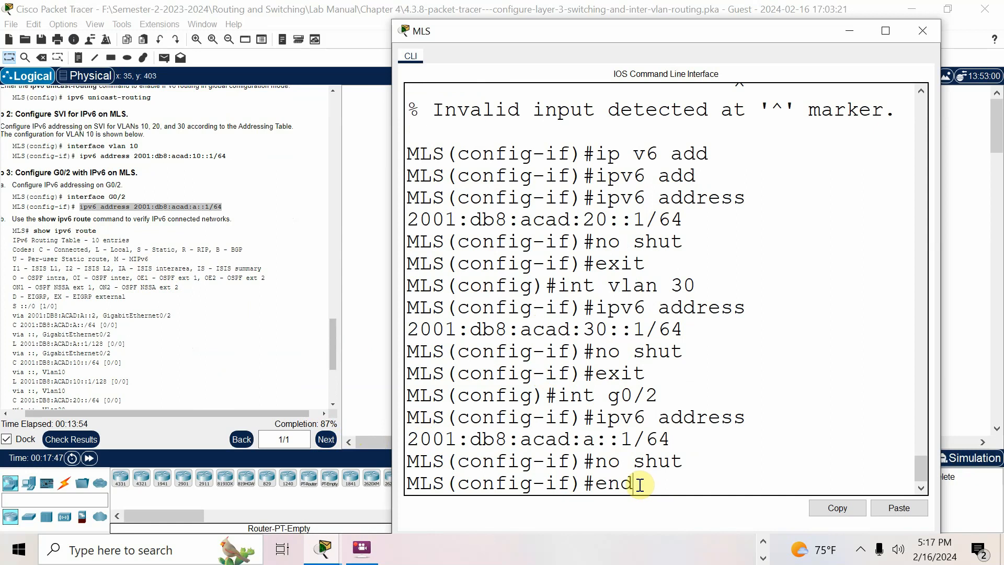
{"action": "key", "text": "Return"}
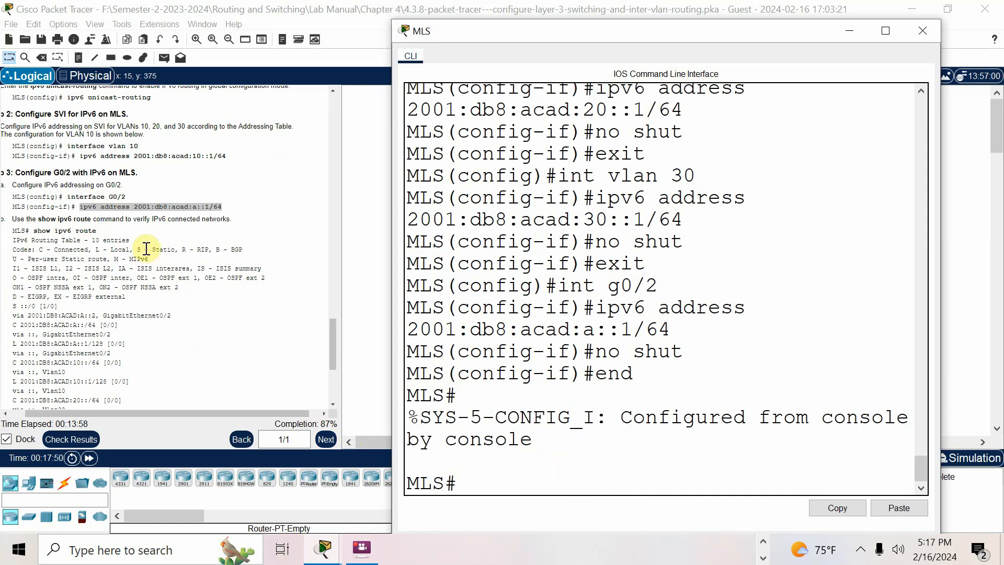
Step: Display the IPv6 routing table on MLS with show ipv6 route and compare it with the expected output in the instructions
{"action": "type", "text": "sh ipv6 rout"}
{"action": "key", "text": "Tab"}
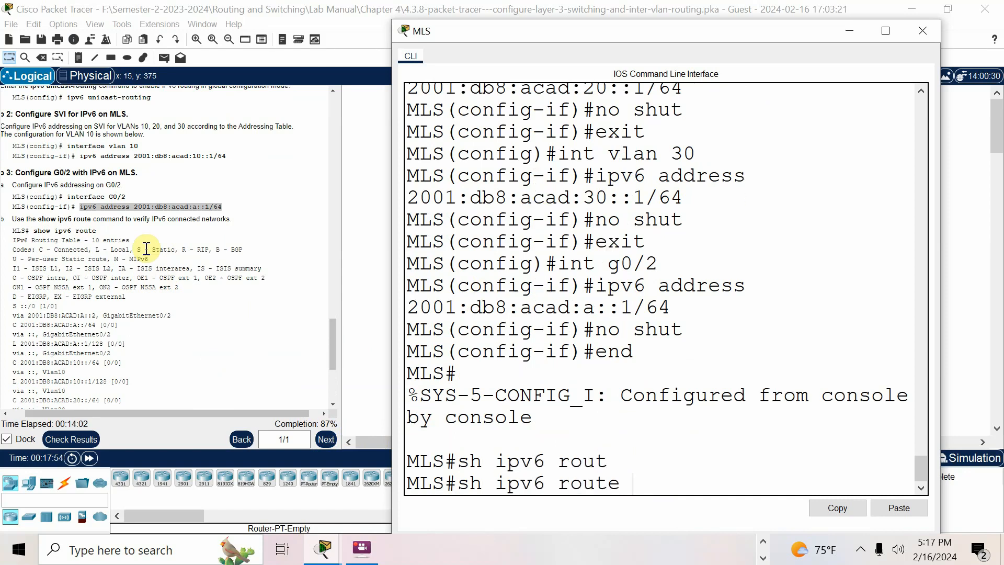
{"action": "key", "text": "Return"}
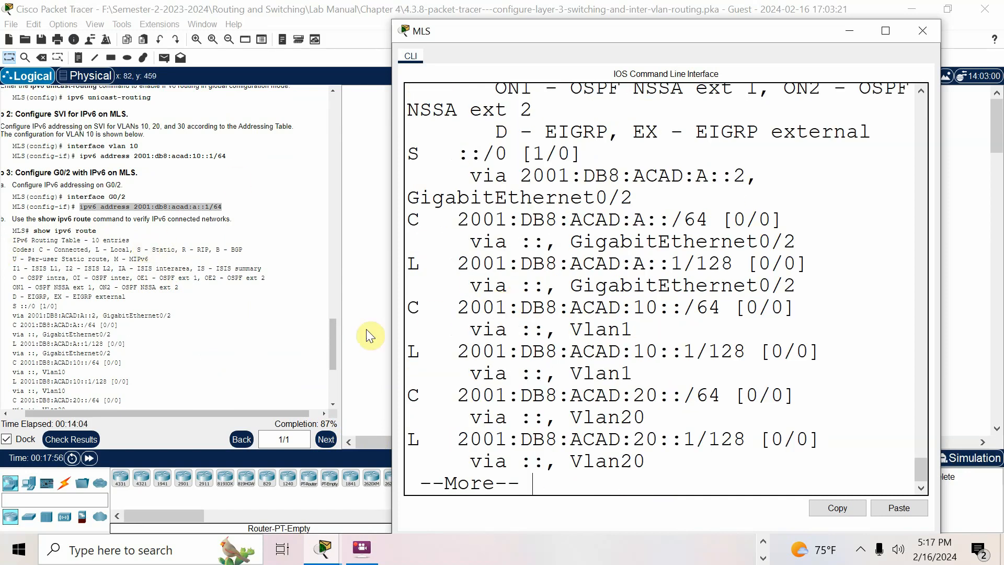
{"action": "scroll", "coordinate": [227, 331], "scroll_direction": "down", "scroll_amount": 5}
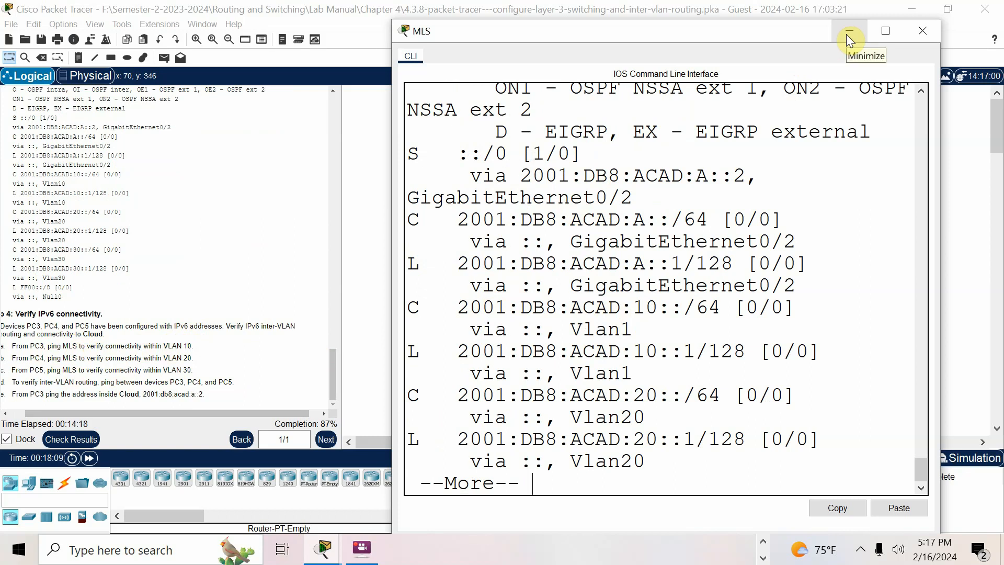
Step: Check the activity results and review the assessment items for the MLS ports and VLAN interfaces
{"action": "left_click", "coordinate": [79, 441]}
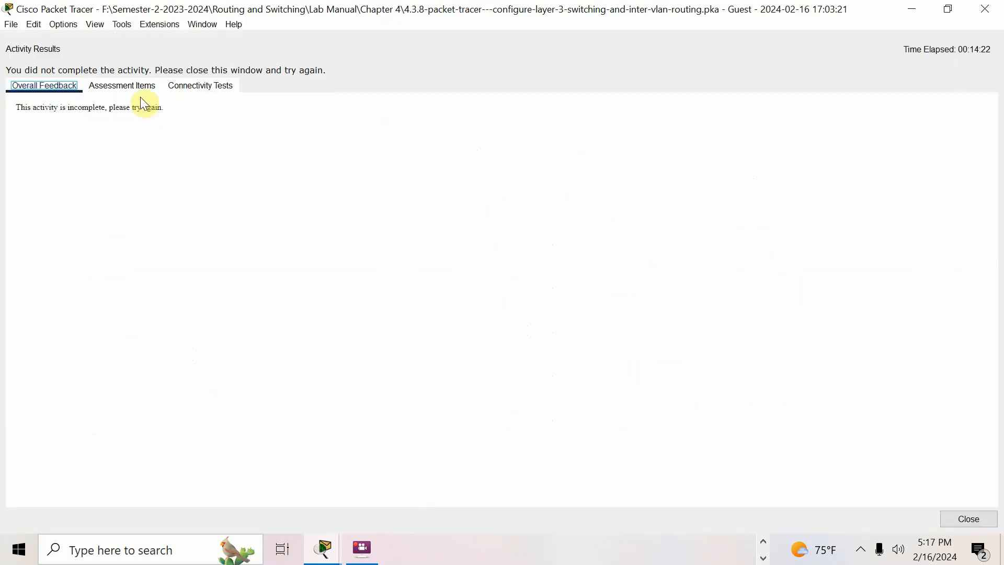
{"action": "left_click", "coordinate": [146, 89]}
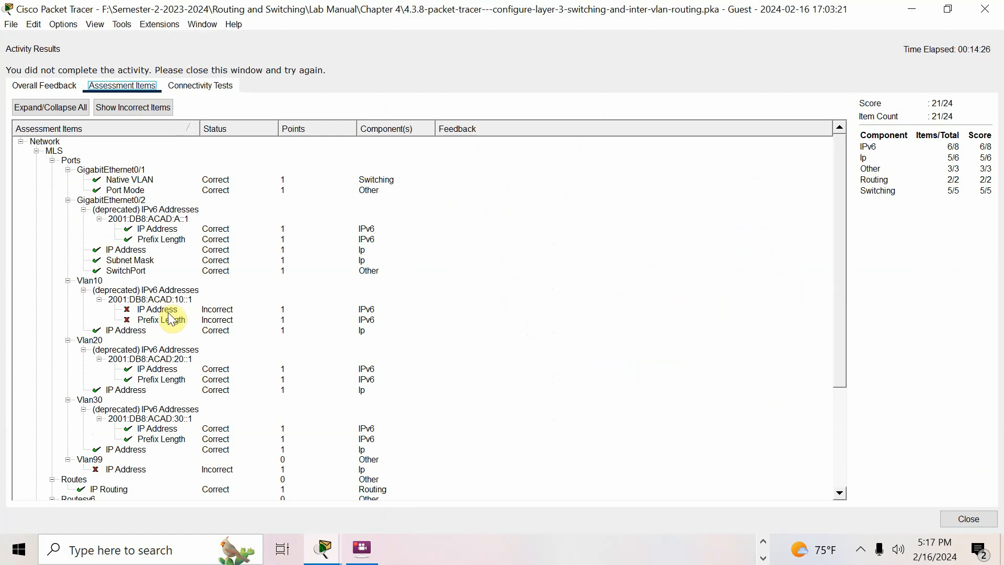
{"action": "scroll", "coordinate": [167, 327], "scroll_direction": "down", "scroll_amount": 2}
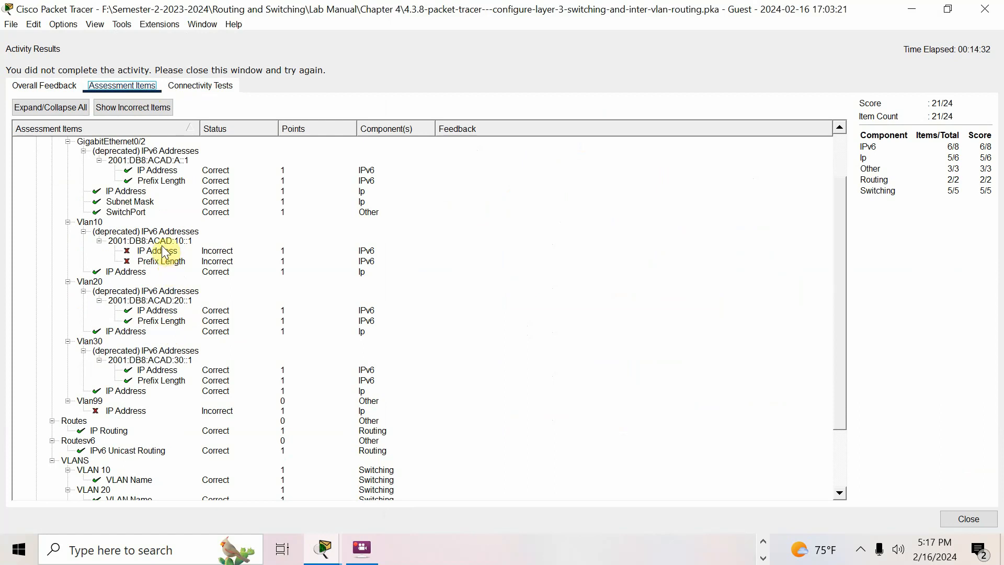
{"action": "scroll", "coordinate": [168, 264], "scroll_direction": "up", "scroll_amount": 2}
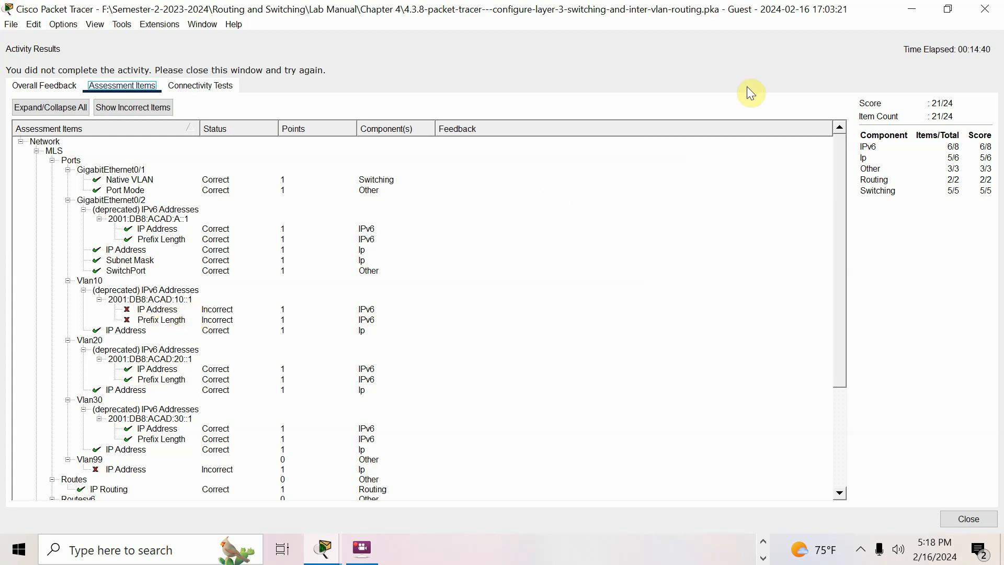
{"action": "left_click", "coordinate": [956, 523]}
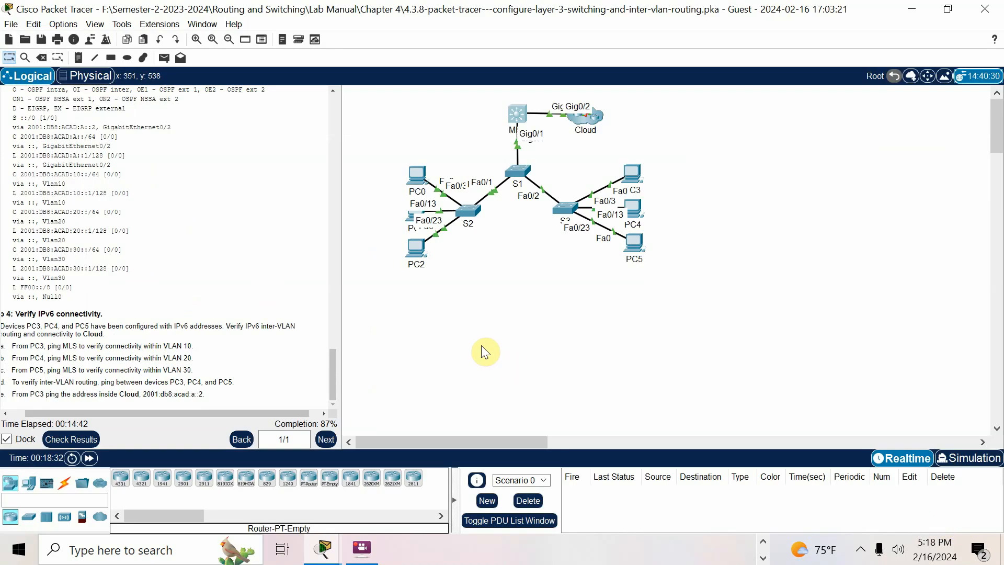
Step: Reopen the MLS CLI, run sh run, and page through the running configuration to examine the Vlan1 and Vlan10 interface settings
{"action": "left_click", "coordinate": [517, 114]}
{"action": "scroll", "coordinate": [667, 386], "scroll_direction": "down", "scroll_amount": 2}
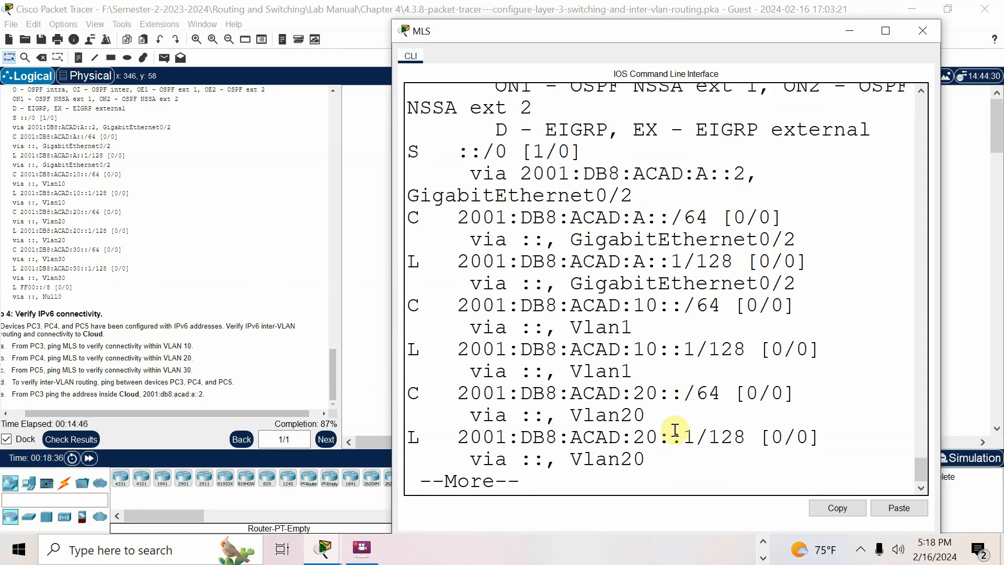
{"action": "key", "text": "space"}
{"action": "key", "text": "Return"}
{"action": "type", "text": "sh run"}
{"action": "key", "text": "Return"}
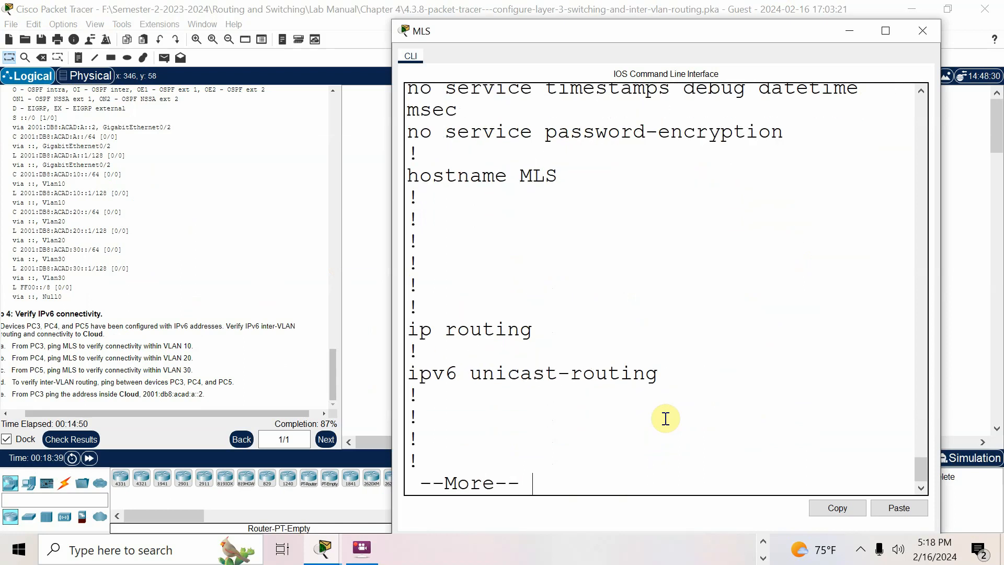
{"action": "key", "text": "Return"}
{"action": "key", "text": "Return"}
{"action": "key", "text": "Return"}
{"action": "key", "text": "Return"}
{"action": "key", "text": "Return"}
{"action": "key", "text": "Return"}
{"action": "key", "text": "Return"}
{"action": "key", "text": "Return"}
{"action": "key", "text": "Return"}
{"action": "key", "text": "Return"}
{"action": "key", "text": "Return"}
{"action": "key", "text": "Return"}
{"action": "key", "text": "Return"}
{"action": "key", "text": "Return"}
{"action": "key", "text": "Return"}
{"action": "key", "text": "Return"}
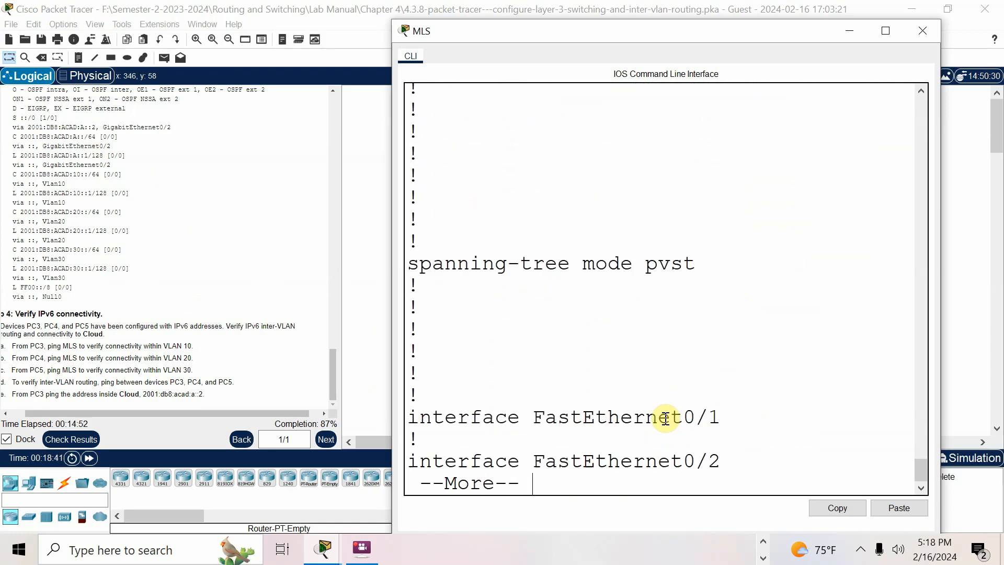
{"action": "key", "text": "Return"}
{"action": "key", "text": "Return"}
{"action": "key", "text": "Return"}
{"action": "key", "text": "Return"}
{"action": "key", "text": "Return"}
{"action": "key", "text": "Return"}
{"action": "key", "text": "Return"}
{"action": "key", "text": "Return"}
{"action": "key", "text": "Return"}
{"action": "key", "text": "Return"}
{"action": "key", "text": "Return"}
{"action": "key", "text": "Return"}
{"action": "key", "text": "Return"}
{"action": "key", "text": "Return"}
{"action": "key", "text": "Return"}
{"action": "key", "text": "Return"}
{"action": "key", "text": "Return"}
{"action": "key", "text": "Return"}
{"action": "key", "text": "Return"}
{"action": "key", "text": "Return"}
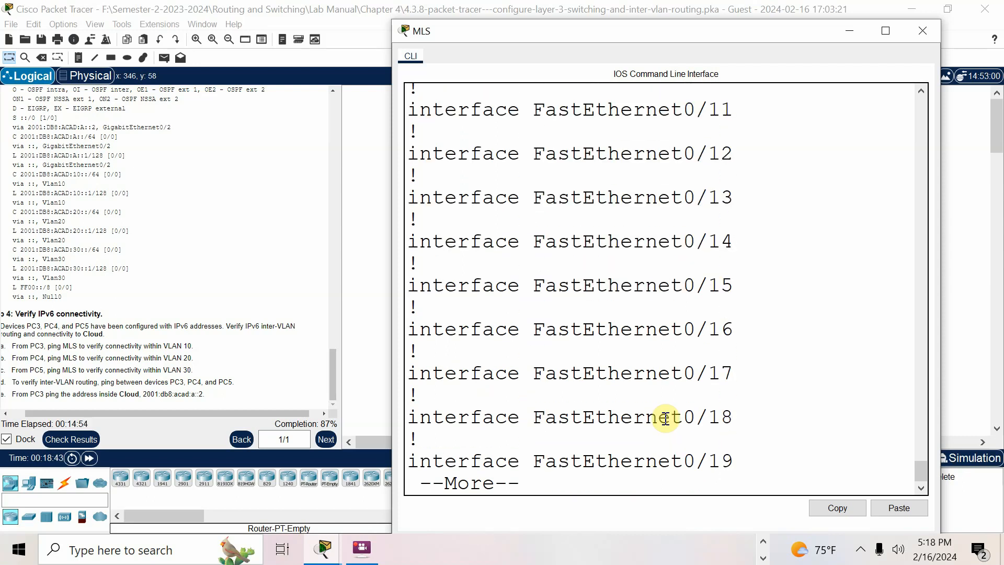
{"action": "key", "text": "Return"}
{"action": "key", "text": "Return"}
{"action": "key", "text": "Return"}
{"action": "key", "text": "Return"}
{"action": "key", "text": "Return"}
{"action": "key", "text": "Return"}
{"action": "key", "text": "Return"}
{"action": "key", "text": "Return"}
{"action": "key", "text": "Return"}
{"action": "key", "text": "Return"}
{"action": "key", "text": "Return"}
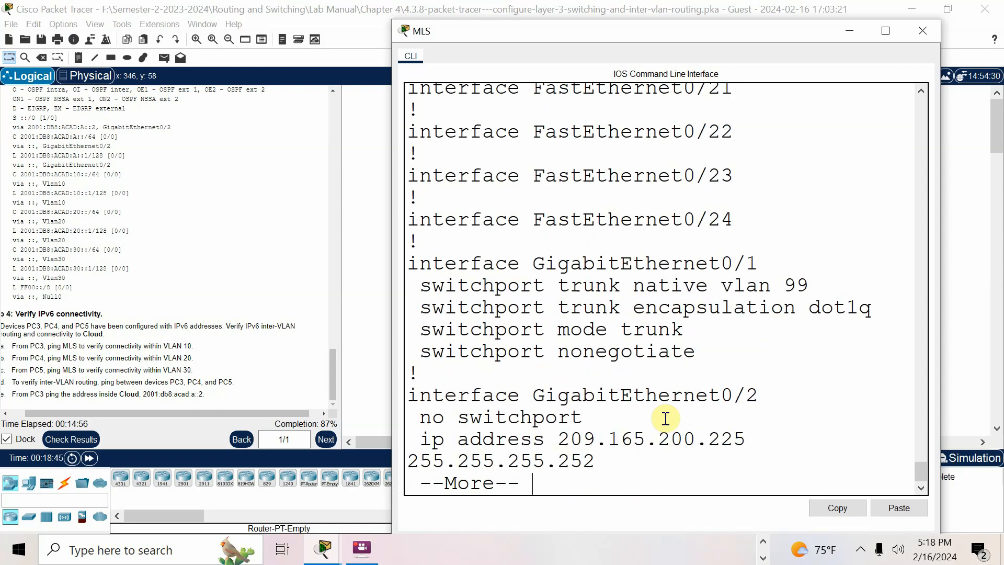
{"action": "key", "text": "Return"}
{"action": "key", "text": "Return"}
{"action": "key", "text": "Return"}
{"action": "key", "text": "Return"}
{"action": "key", "text": "Return"}
{"action": "key", "text": "Return"}
{"action": "key", "text": "Return"}
{"action": "key", "text": "Return"}
{"action": "key", "text": "Return"}
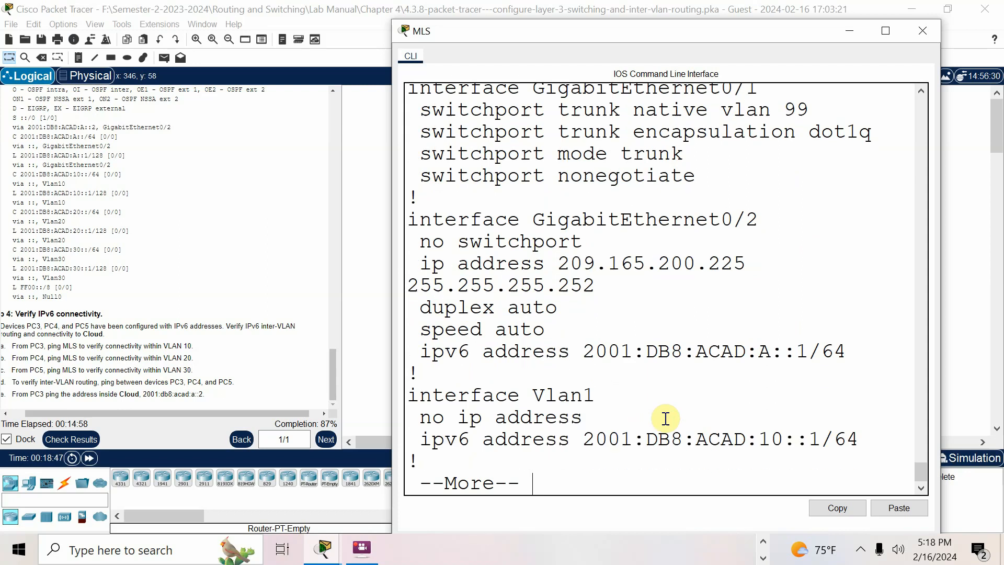
{"action": "key", "text": "Return"}
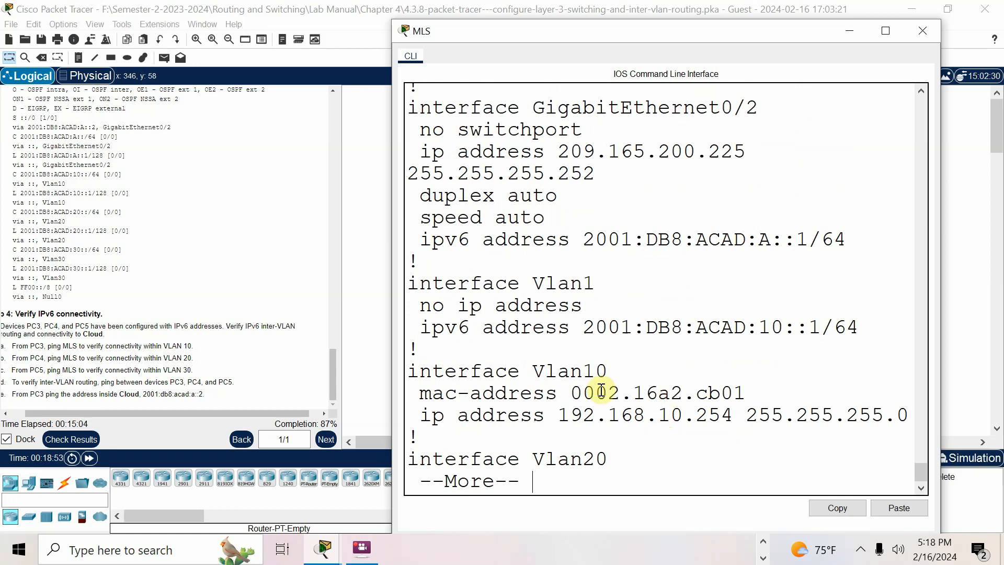
Step: Copy the VLAN 10 IPv6 address 2001:db8:acad:10::1/64 from the addressing table in the instructions
{"action": "scroll", "coordinate": [151, 316], "scroll_direction": "up", "scroll_amount": 10}
{"action": "scroll", "coordinate": [152, 317], "scroll_direction": "up", "scroll_amount": 15}
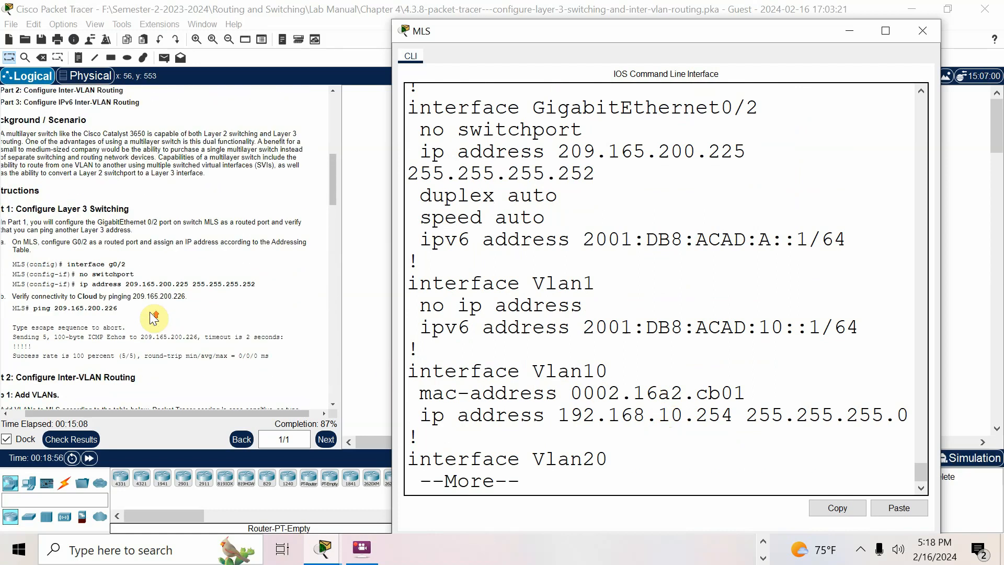
{"action": "scroll", "coordinate": [152, 317], "scroll_direction": "up", "scroll_amount": 10}
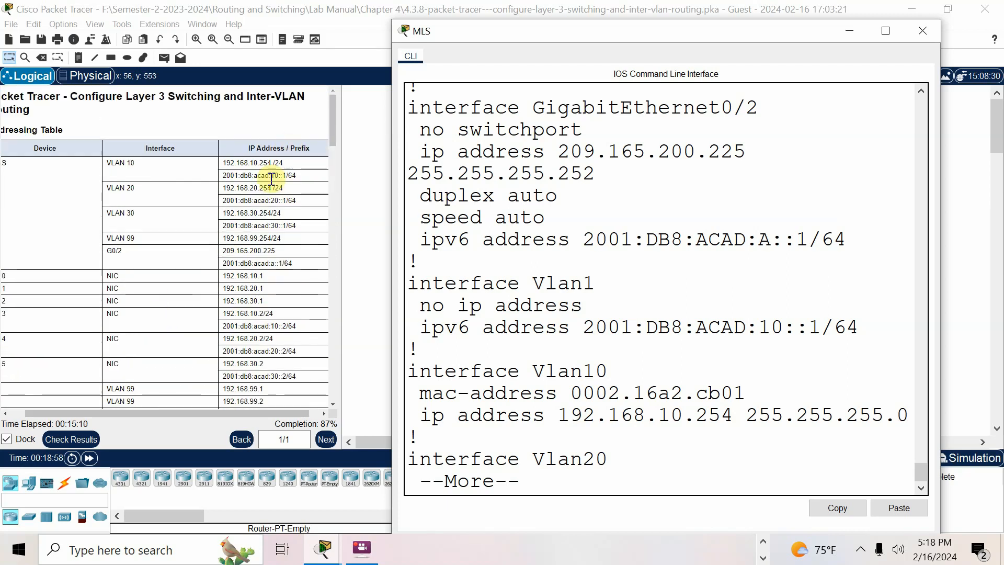
{"action": "left_click_drag", "start_coordinate": [306, 175], "coordinate": [219, 177]}
{"action": "right_click", "coordinate": [231, 176]}
{"action": "left_click", "coordinate": [258, 191]}
{"action": "left_click", "coordinate": [523, 126]}
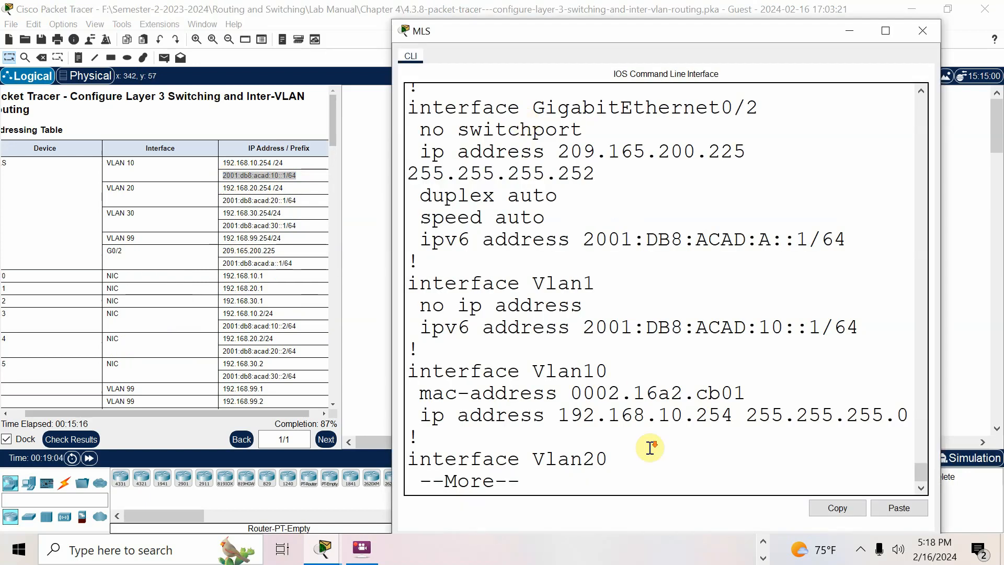
Step: Enter interface configuration for vlan 10 on MLS and try to assign the copied IPv6 address 2001:db8:acad:10::1/64
{"action": "key", "text": "Return"}
{"action": "key", "text": "Return"}
{"action": "key", "text": "Return"}
{"action": "key", "text": "Return"}
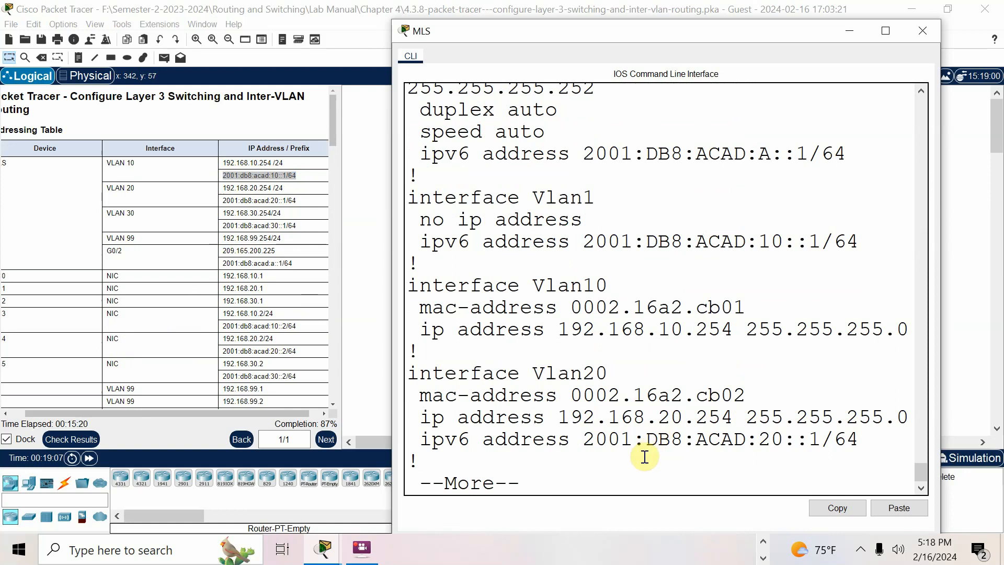
{"action": "type", "text": "qconf t"}
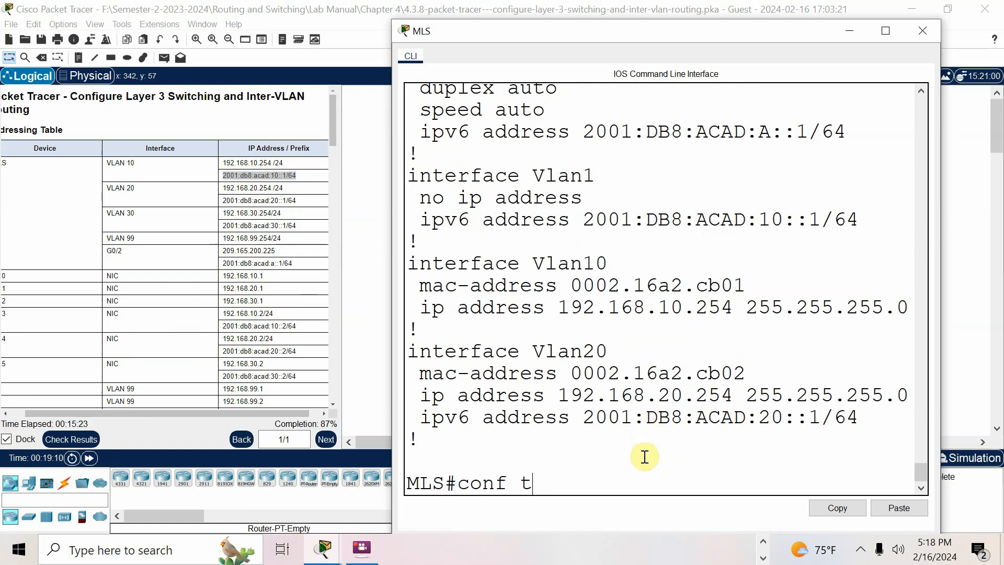
{"action": "key", "text": "Return"}
{"action": "type", "text": "i"}
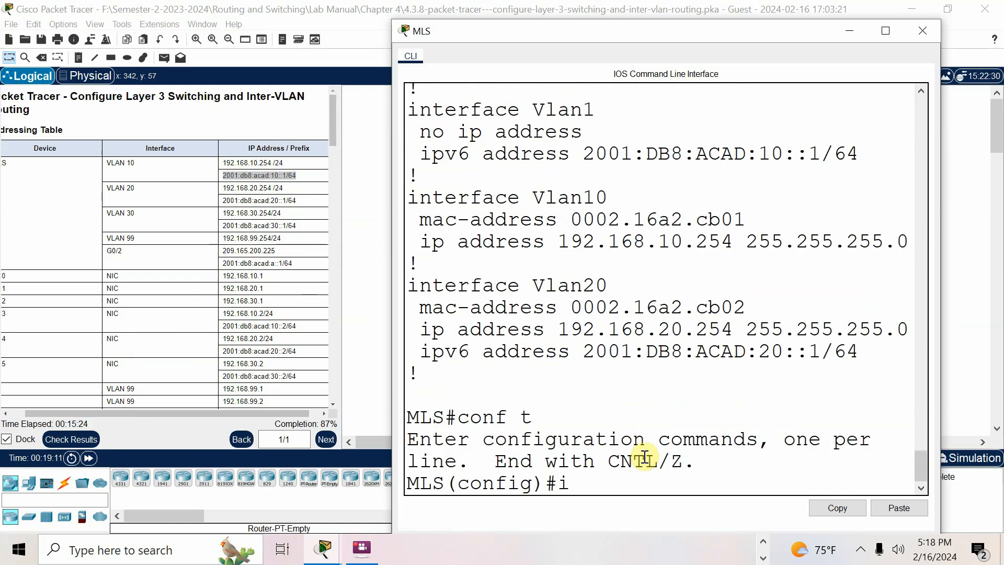
{"action": "type", "text": "nt vlan 10"}
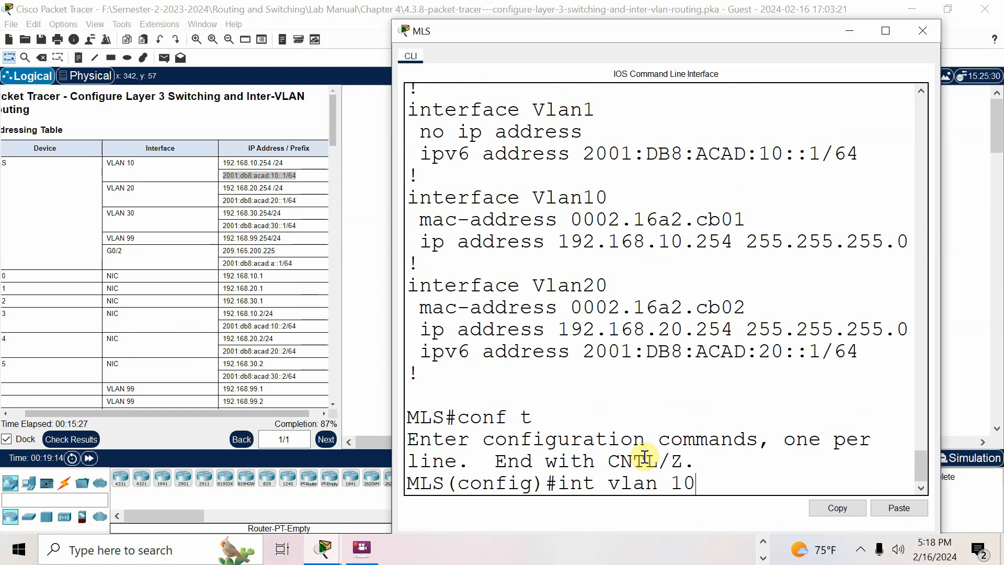
{"action": "key", "text": "Return"}
{"action": "type", "text": "ipv6 address"}
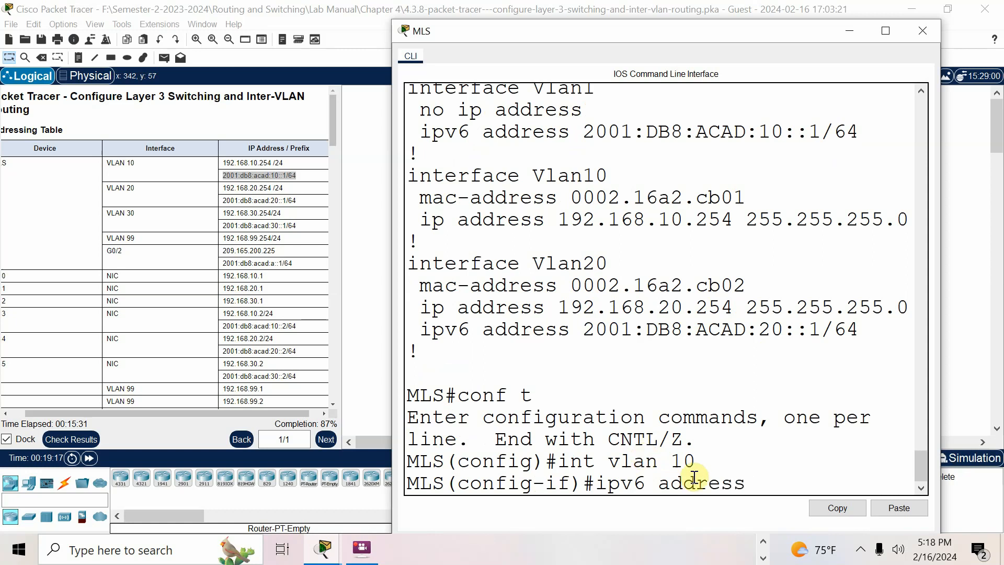
{"action": "right_click", "coordinate": [786, 489]}
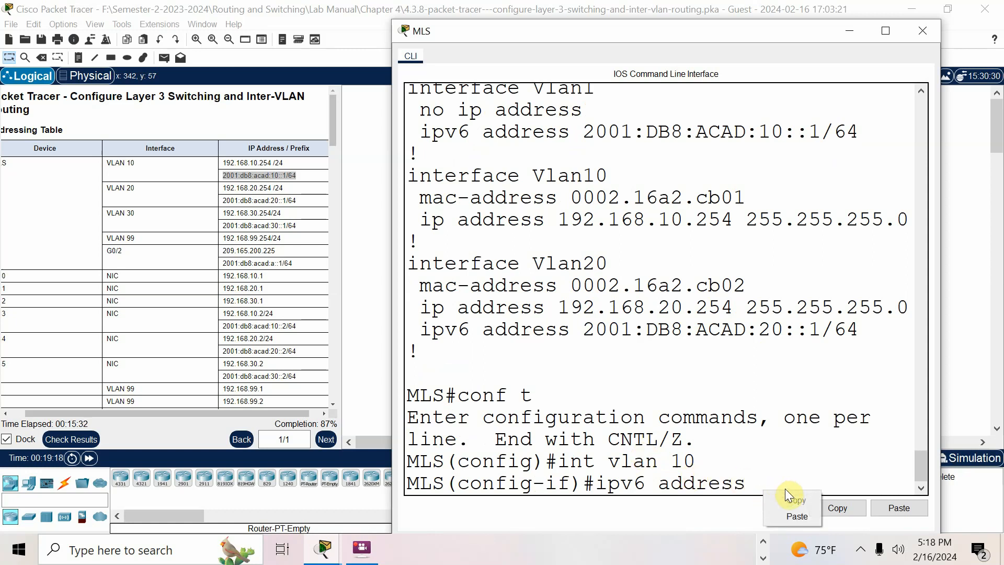
{"action": "left_click", "coordinate": [793, 518]}
{"action": "key", "text": "Return"}
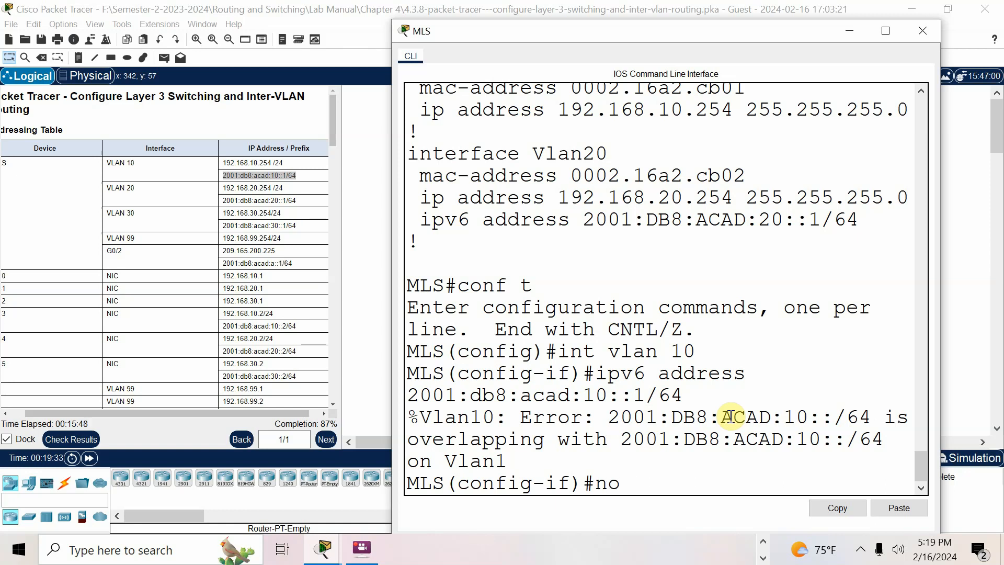
Step: Try to remove the address 2001:db8:acad:10::1/64 from the vlan 10 interface, using the full no ipv6 address command
{"action": "right_click", "coordinate": [683, 485]}
{"action": "left_click", "coordinate": [728, 512]}
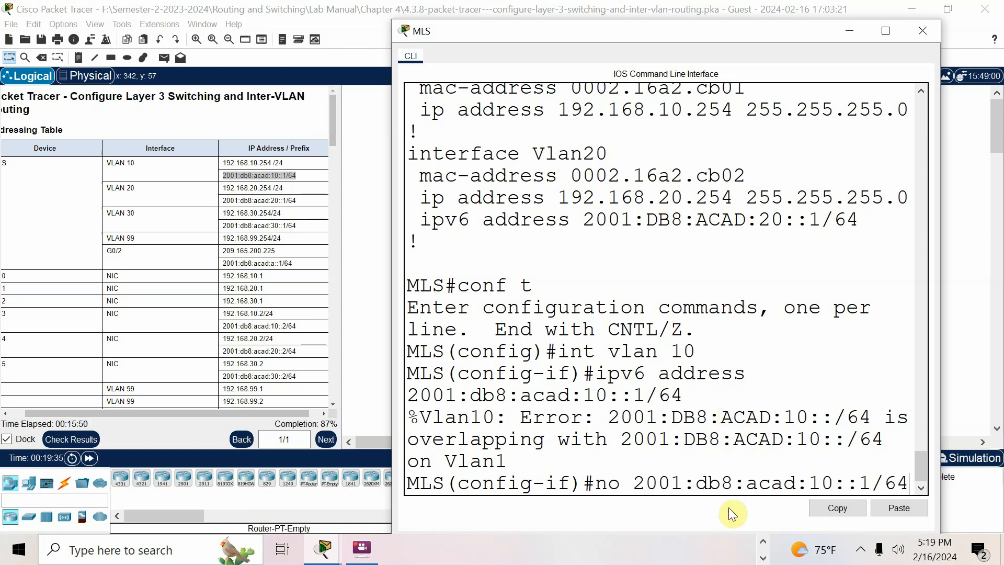
{"action": "key", "text": "Return"}
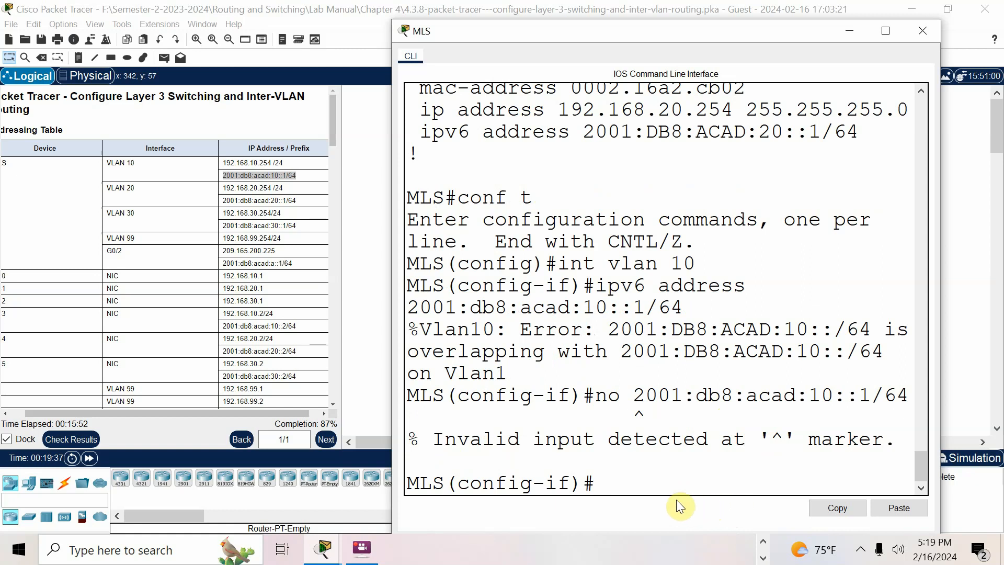
{"action": "type", "text": "no ipv6 address"}
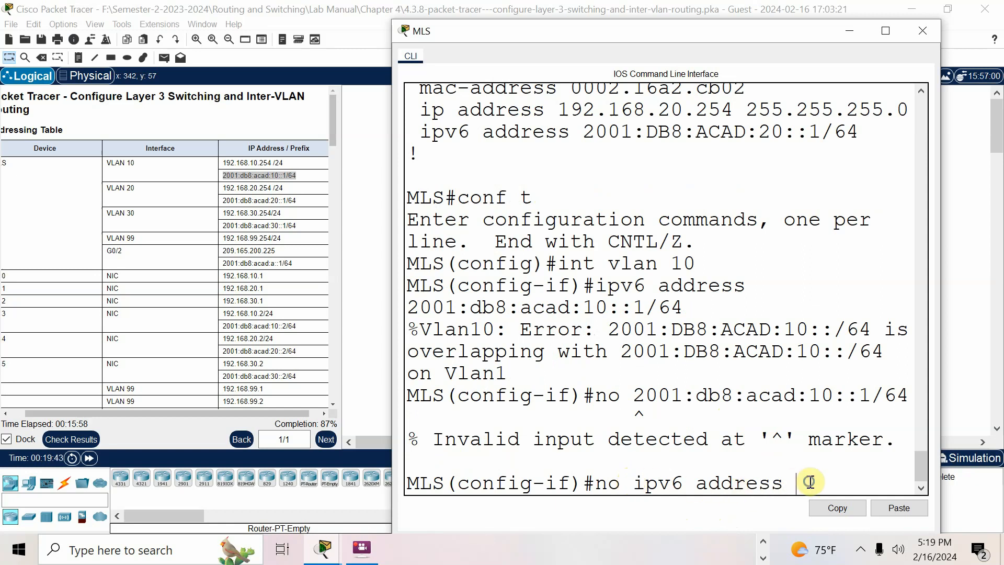
{"action": "key", "text": "ctrl+v"}
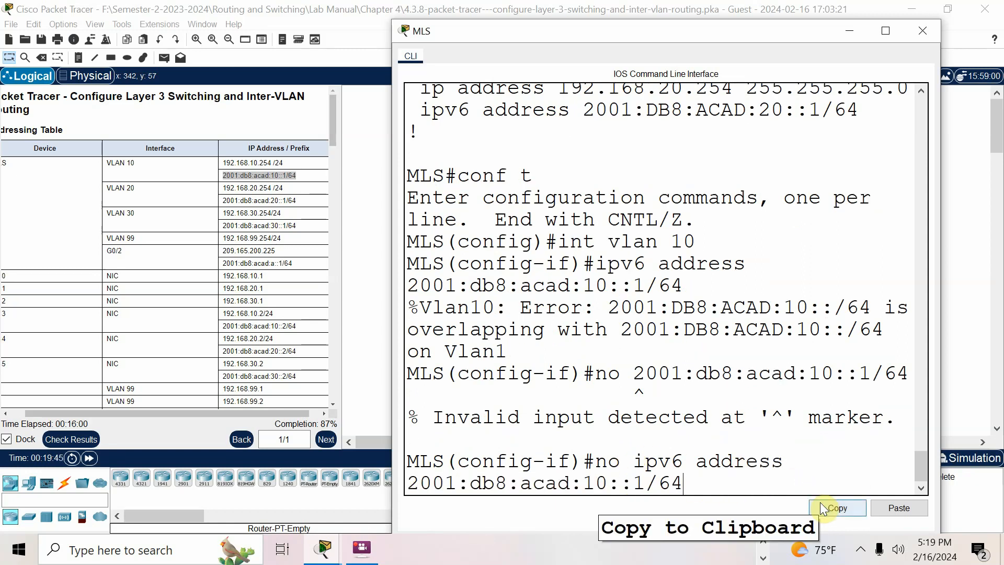
{"action": "key", "text": "Return"}
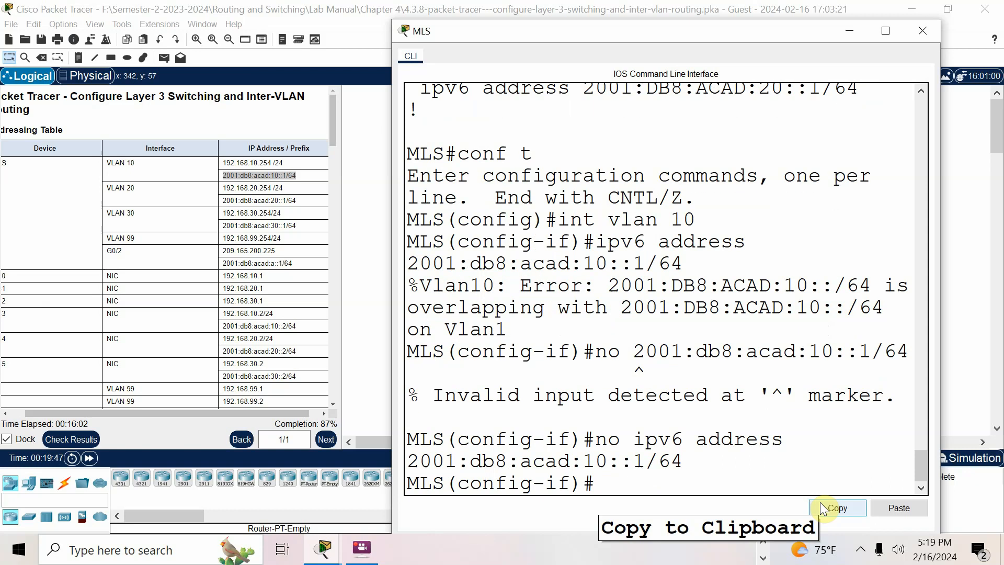
Step: Try again to assign ipv6 address 2001:db8:acad:10::1/64 to the vlan 10 interface
{"action": "type", "text": "ipv6 addre"}
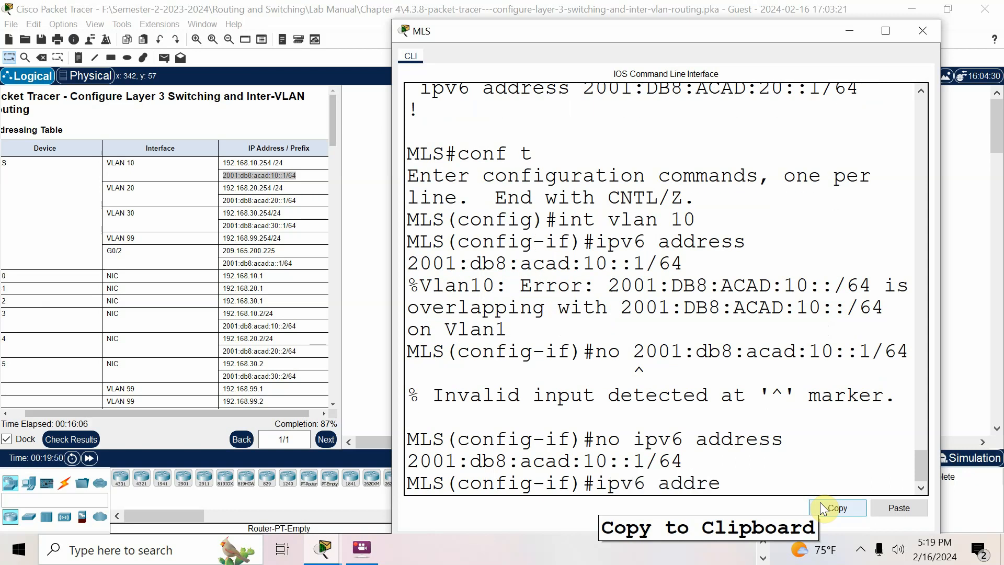
{"action": "type", "text": "ss 2001"}
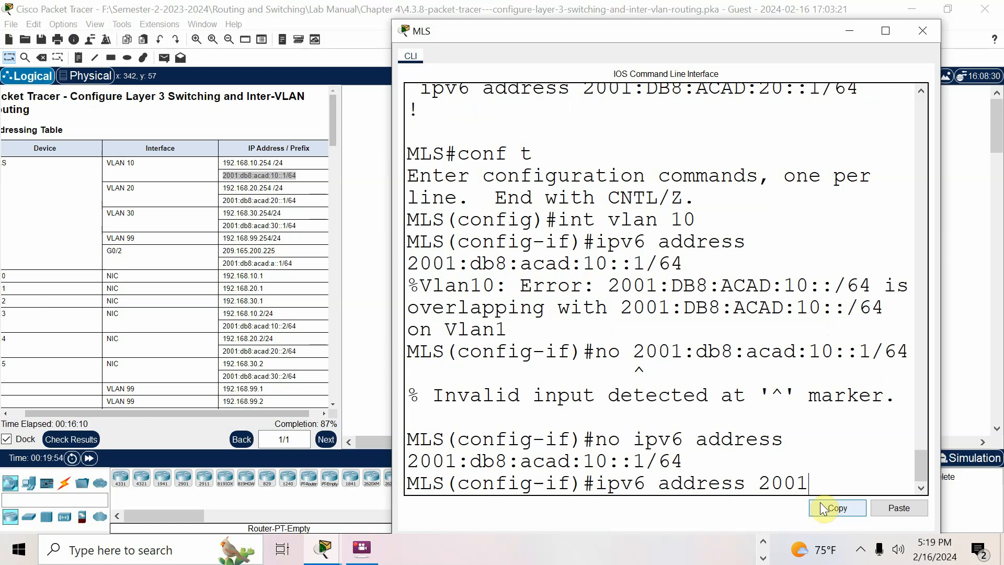
{"action": "type", "text": ":db8:acad"}
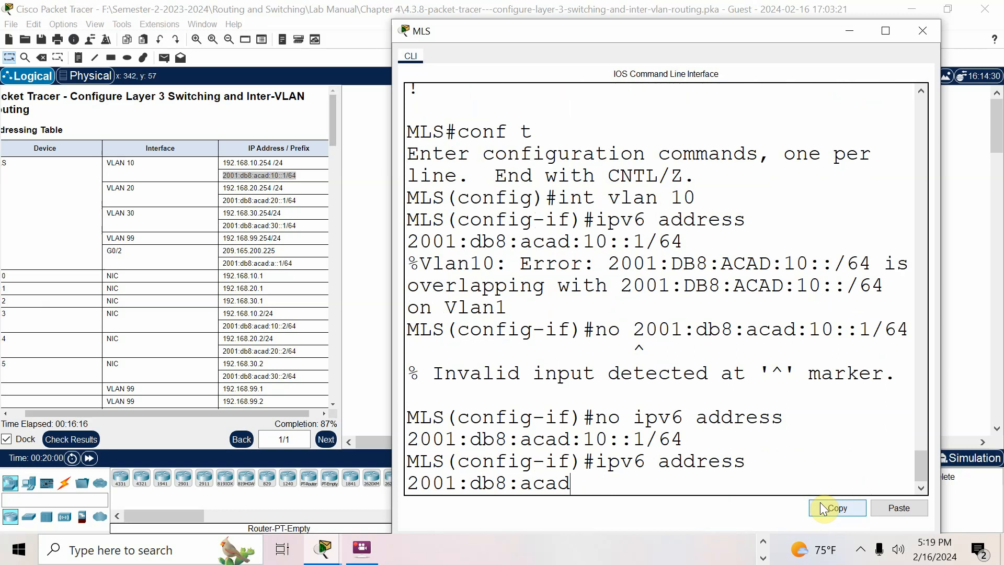
{"action": "type", "text": ":10::1/64"}
{"action": "key", "text": "Return"}
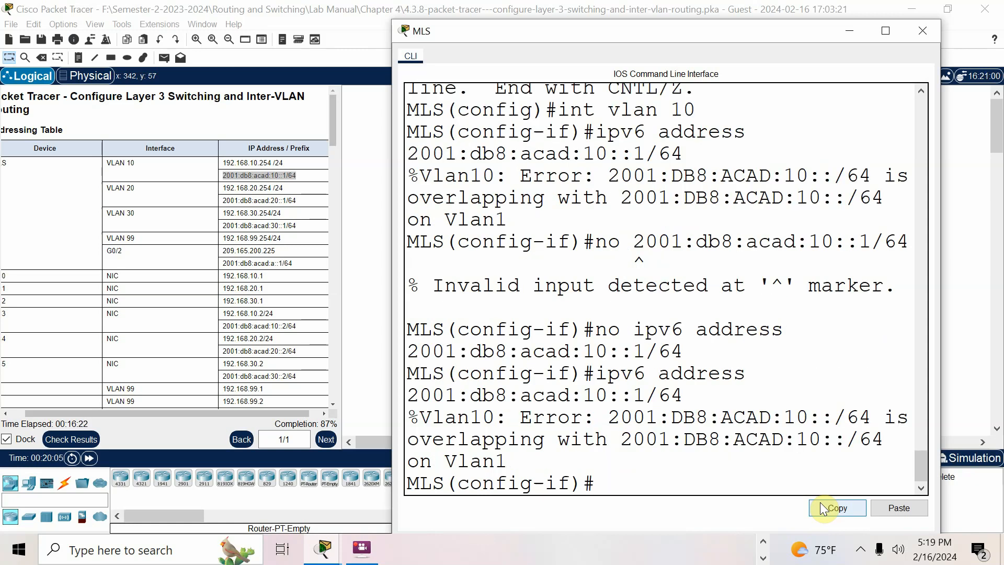
Step: Return MLS to privileged EXEC mode and examine the running configuration through the Vlan1 and Vlan10 interface entries
{"action": "type", "text": "end"}
{"action": "key", "text": "Return"}
{"action": "type", "text": "sh run"}
{"action": "key", "text": "Return"}
{"action": "key", "text": "Return"}
{"action": "key", "text": "space"}
{"action": "key", "text": "Return"}
{"action": "key", "text": "Return"}
{"action": "key", "text": "Return"}
{"action": "key", "text": "Return"}
{"action": "key", "text": "Return"}
{"action": "key", "text": "Return"}
{"action": "key", "text": "Return"}
{"action": "key", "text": "Return"}
{"action": "key", "text": "Return"}
{"action": "key", "text": "Return"}
{"action": "key", "text": "Return"}
{"action": "key", "text": "Return"}
{"action": "key", "text": "Return"}
{"action": "key", "text": "Return"}
{"action": "key", "text": "Return"}
{"action": "key", "text": "Return"}
{"action": "key", "text": "Return"}
{"action": "key", "text": "Return"}
{"action": "key", "text": "Return"}
{"action": "key", "text": "Return"}
{"action": "key", "text": "Return"}
{"action": "key", "text": "Return"}
{"action": "key", "text": "Return"}
{"action": "key", "text": "Return"}
{"action": "key", "text": "Return"}
{"action": "key", "text": "Return"}
{"action": "key", "text": "Return"}
{"action": "key", "text": "Return"}
{"action": "key", "text": "Return"}
{"action": "key", "text": "Return"}
{"action": "key", "text": "Return"}
{"action": "key", "text": "Return"}
{"action": "key", "text": "Return"}
{"action": "key", "text": "Return"}
{"action": "key", "text": "Return"}
{"action": "key", "text": "Return"}
{"action": "key", "text": "Return"}
{"action": "key", "text": "Return"}
{"action": "key", "text": "Return"}
{"action": "key", "text": "Return"}
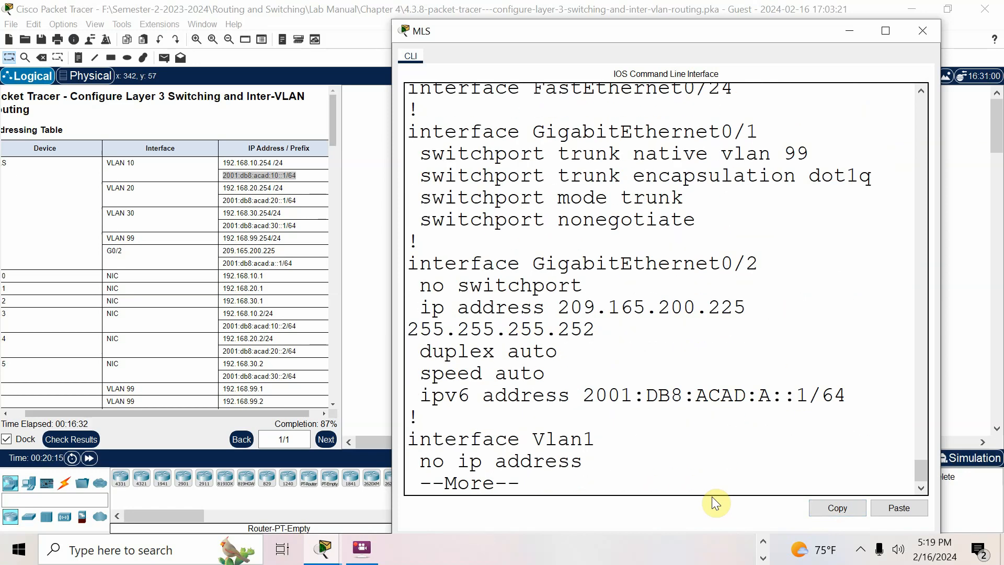
{"action": "key", "text": "Return"}
{"action": "key", "text": "Return"}
{"action": "key", "text": "Return"}
{"action": "key", "text": "Return"}
{"action": "key", "text": "Return"}
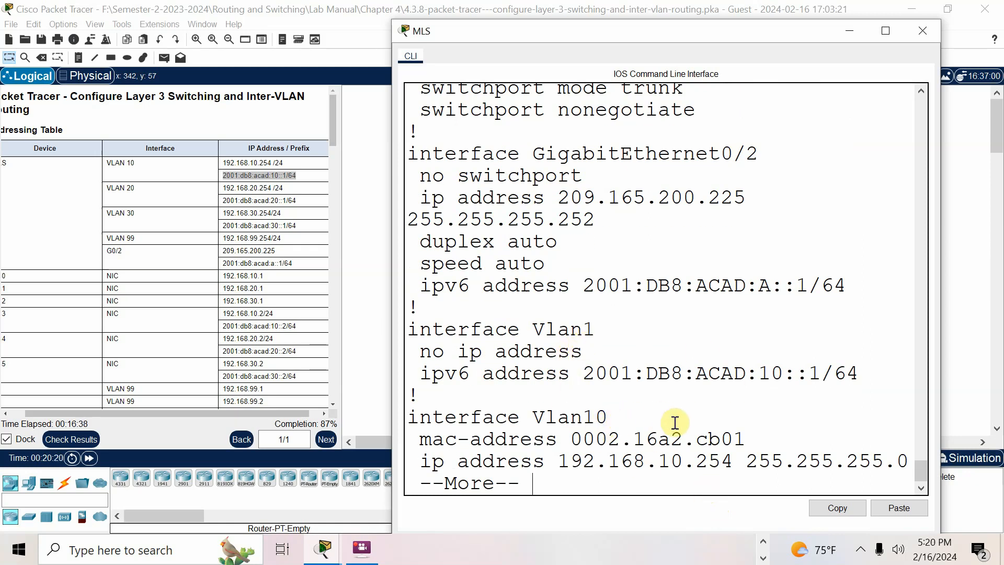
{"action": "key", "text": "q"}
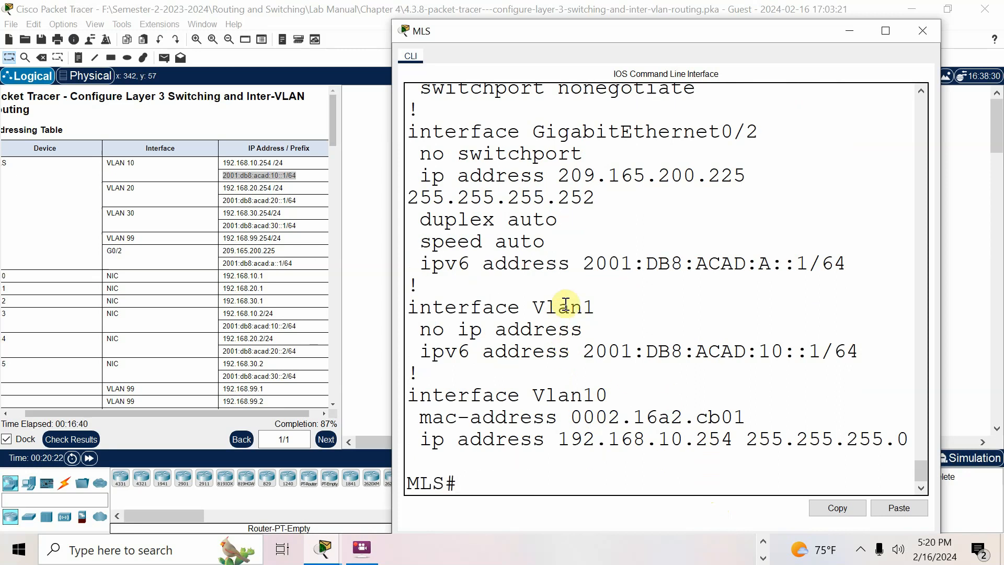
Step: Enter global configuration on MLS and open interface configuration for vlan 1
{"action": "left_click_drag", "start_coordinate": [582, 308], "coordinate": [595, 310]}
{"action": "left_click", "coordinate": [514, 492]}
{"action": "type", "text": "conf t"}
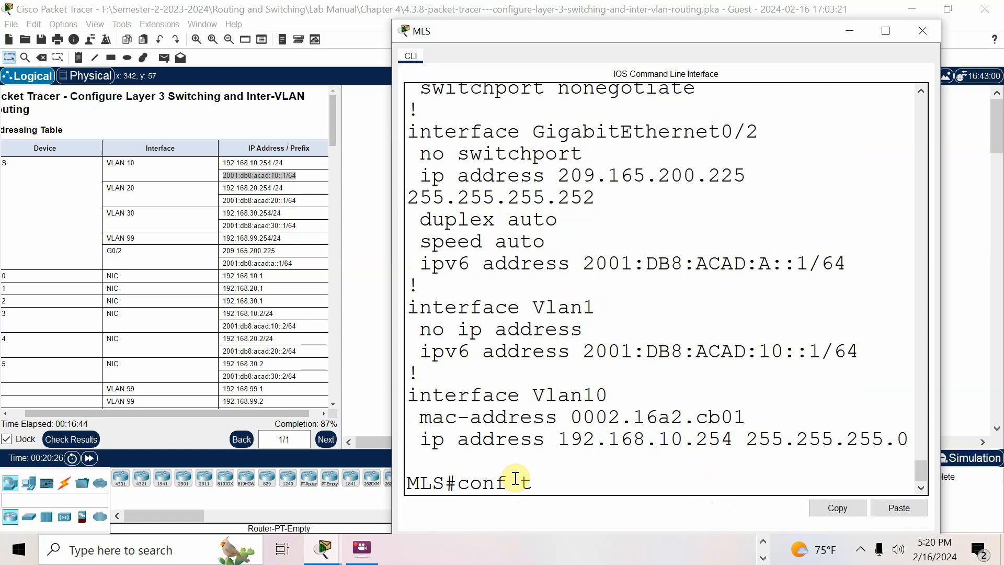
{"action": "key", "text": "Return"}
{"action": "type", "text": "int vlan 1"}
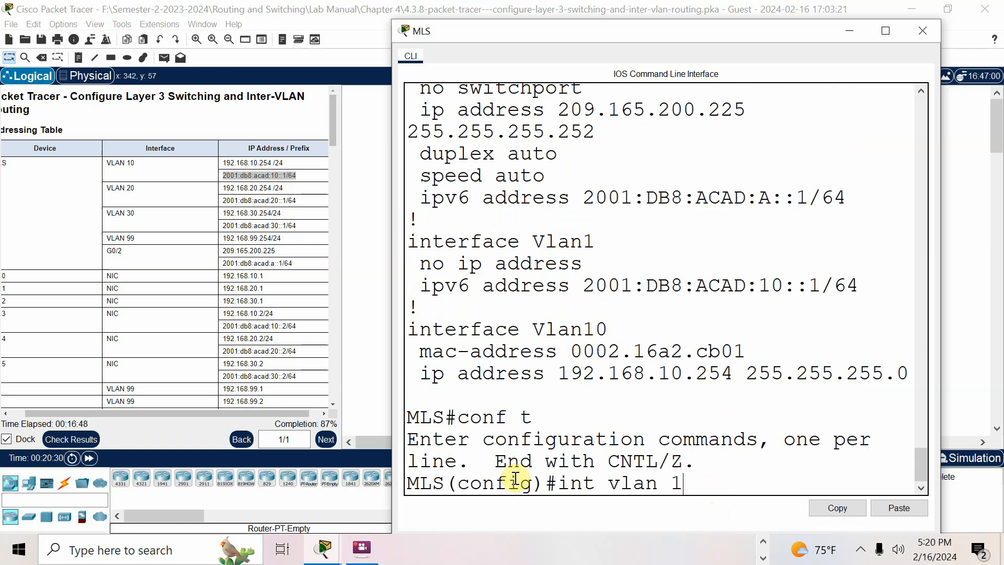
{"action": "key", "text": "Return"}
Step: Try to remove 2001:db8:acad:10::1/64 from the vlan 1 interface using a no ip address command
{"action": "type", "text": "no"}
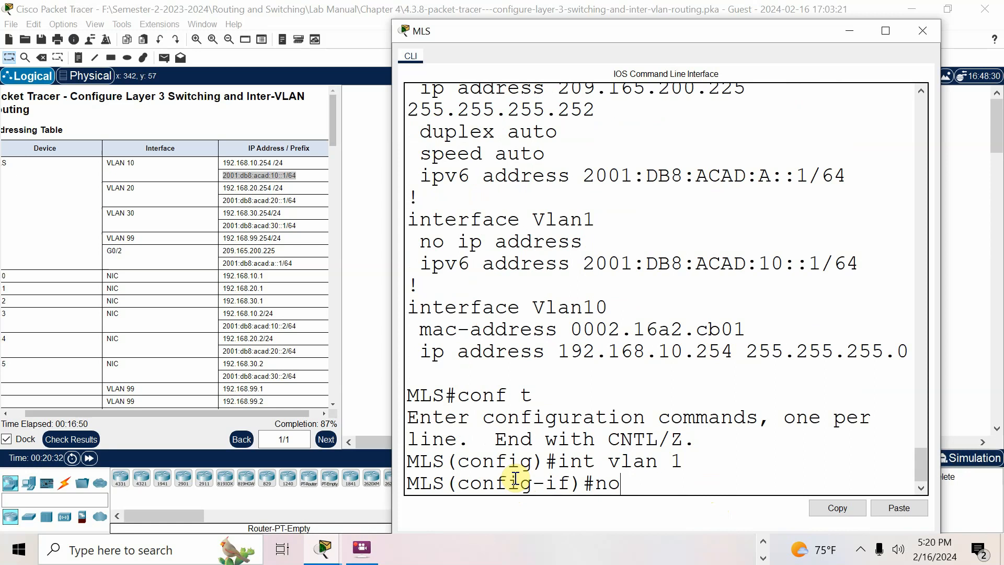
{"action": "type", "text": " ipad"}
{"action": "key", "text": "BackSpace"}
{"action": "key", "text": "BackSpace"}
{"action": "key", "text": "BackSpace"}
{"action": "type", "text": "p addres"}
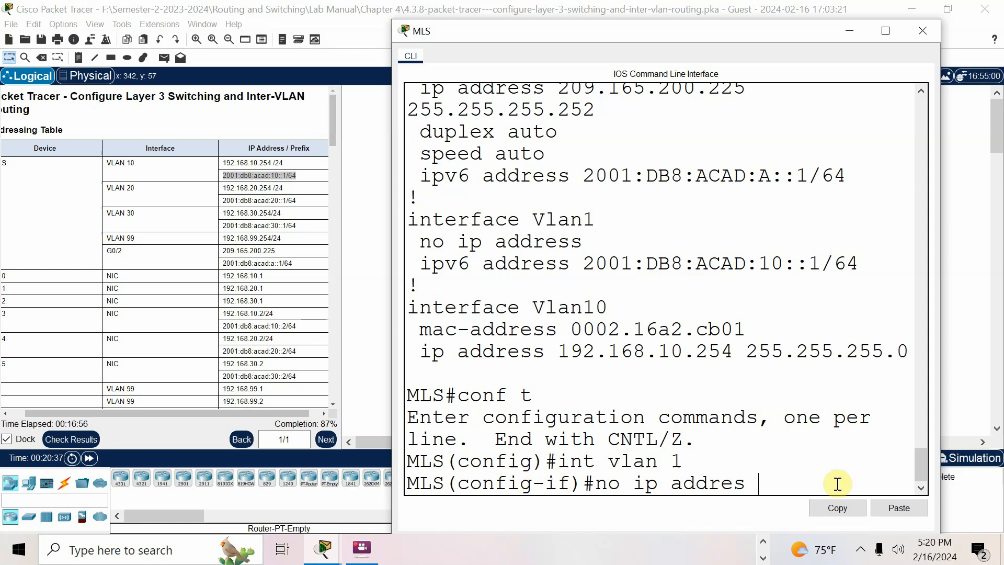
{"action": "right_click", "coordinate": [781, 484]}
{"action": "left_click", "coordinate": [802, 510]}
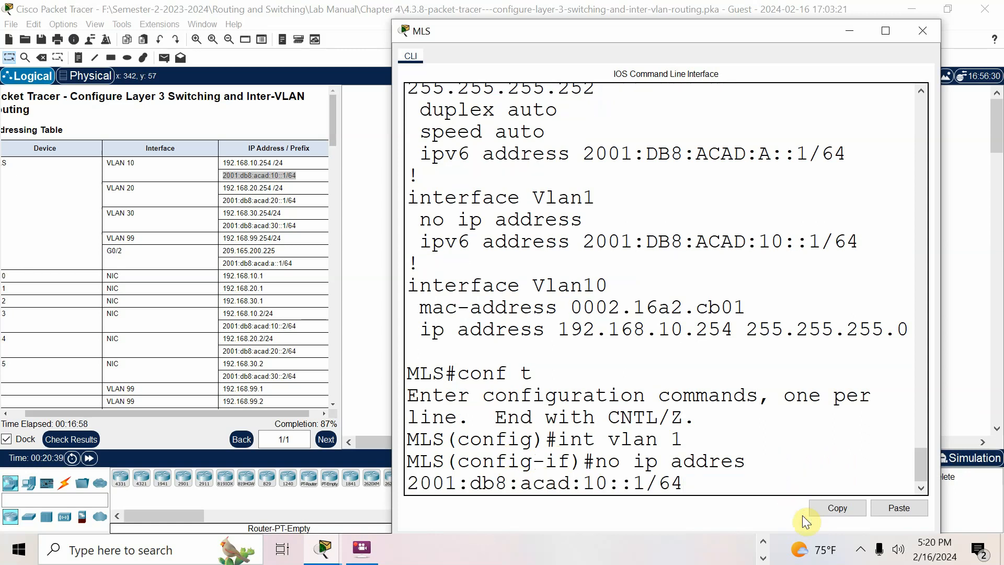
{"action": "key", "text": "Return"}
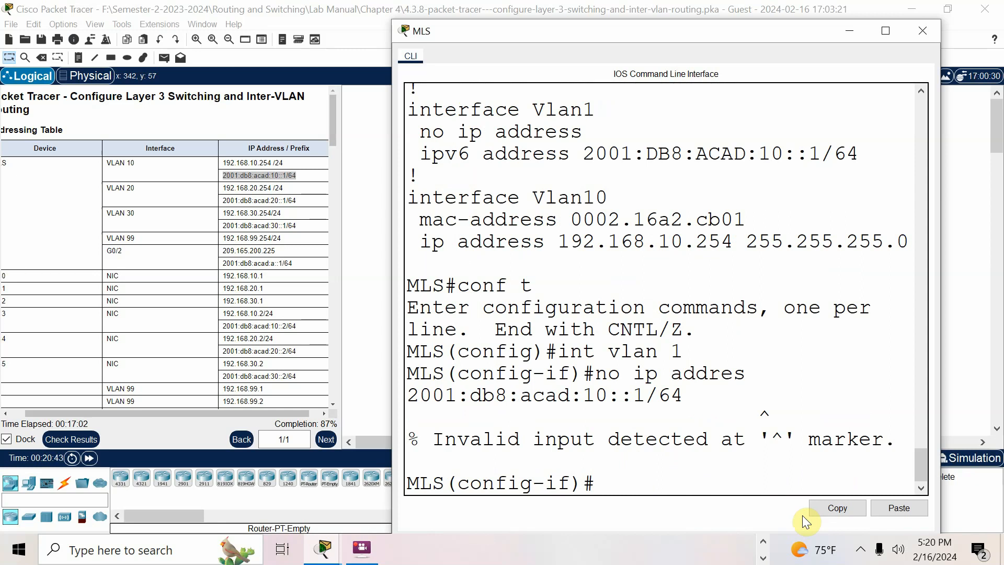
Step: Remove 2001:db8:acad:10::1/64 from the vlan 1 interface by correcting the previous command to use ipv6
{"action": "key", "text": "Up"}
{"action": "key", "text": "Left"}
{"action": "key", "text": "Left"}
{"action": "key", "text": "Left"}
{"action": "key", "text": "Left"}
{"action": "key", "text": "Left"}
{"action": "key", "text": "Left"}
{"action": "key", "text": "Left"}
{"action": "key", "text": "Left"}
{"action": "key", "text": "Left"}
{"action": "key", "text": "Left"}
{"action": "key", "text": "Left"}
{"action": "key", "text": "Left"}
{"action": "key", "text": "Left"}
{"action": "key", "text": "Left"}
{"action": "key", "text": "Left"}
{"action": "key", "text": "Left"}
{"action": "key", "text": "Left"}
{"action": "key", "text": "Left"}
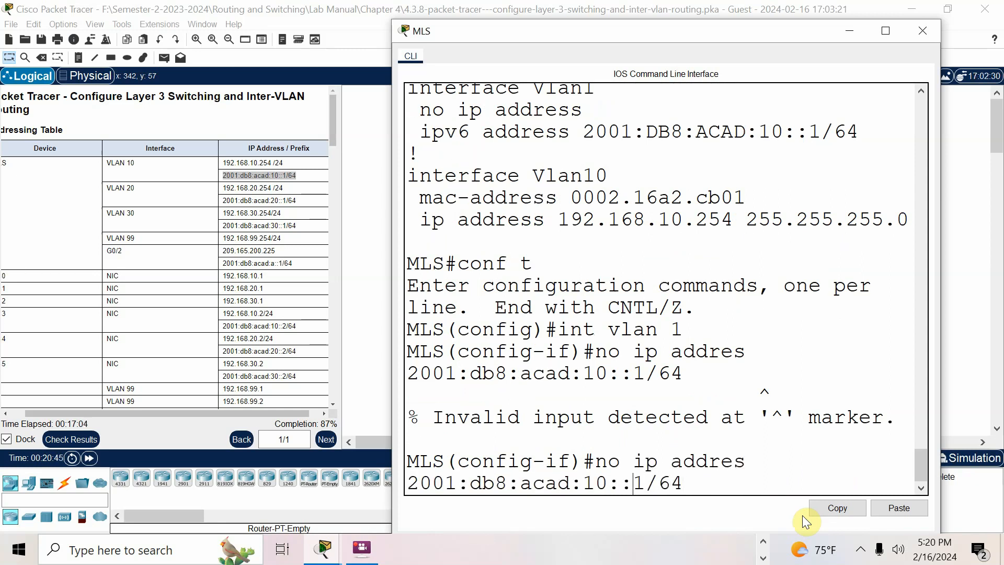
{"action": "key", "text": "Left"}
{"action": "key", "text": "Left"}
{"action": "key", "text": "Left"}
{"action": "key", "text": "Left"}
{"action": "key", "text": "Left"}
{"action": "key", "text": "Left"}
{"action": "key", "text": "Left"}
{"action": "key", "text": "Left"}
{"action": "key", "text": "Left"}
{"action": "key", "text": "Left"}
{"action": "key", "text": "Left"}
{"action": "key", "text": "Left"}
{"action": "type", "text": "v6"}
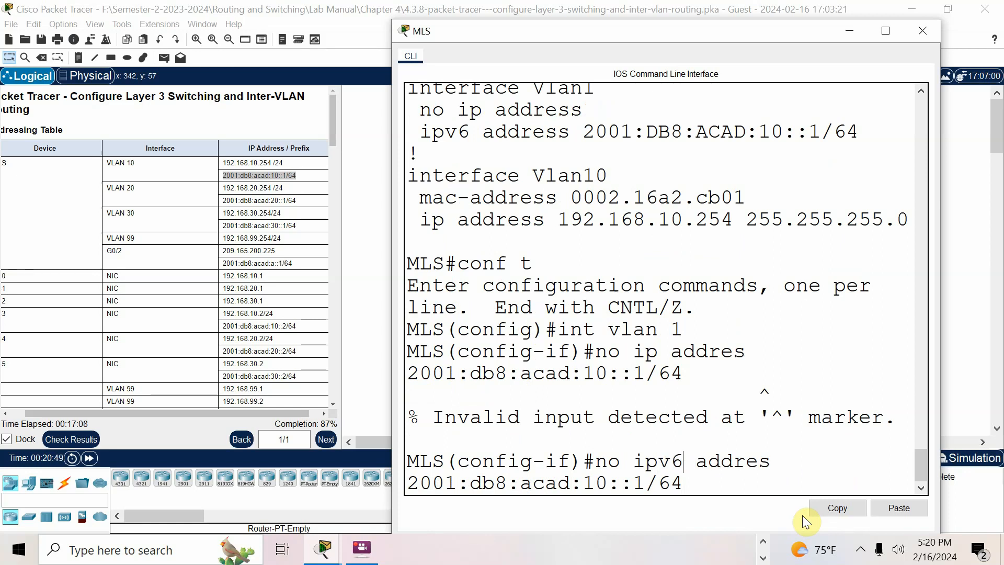
{"action": "key", "text": "Return"}
Step: Switch to the vlan 10 interface, assign ipv6 address 2001:db8:acad:10::1/64, and enable it with no shut
{"action": "type", "text": "exi"}
{"action": "key", "text": "BackSpace"}
{"action": "type", "text": "xit"}
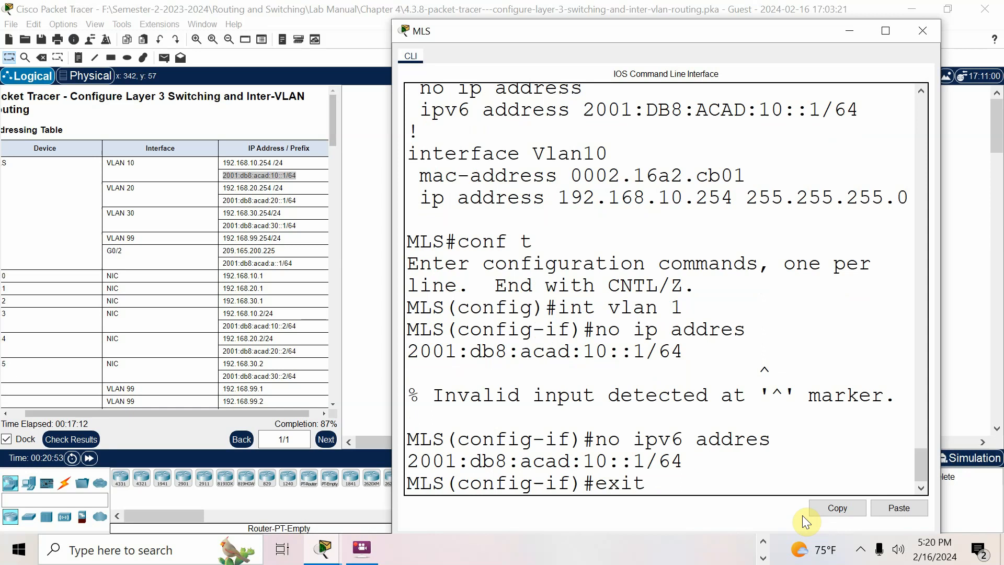
{"action": "key", "text": "Return"}
{"action": "type", "text": "int vlan 10"}
{"action": "key", "text": "Return"}
{"action": "type", "text": "ig-if)#ipv6 address"}
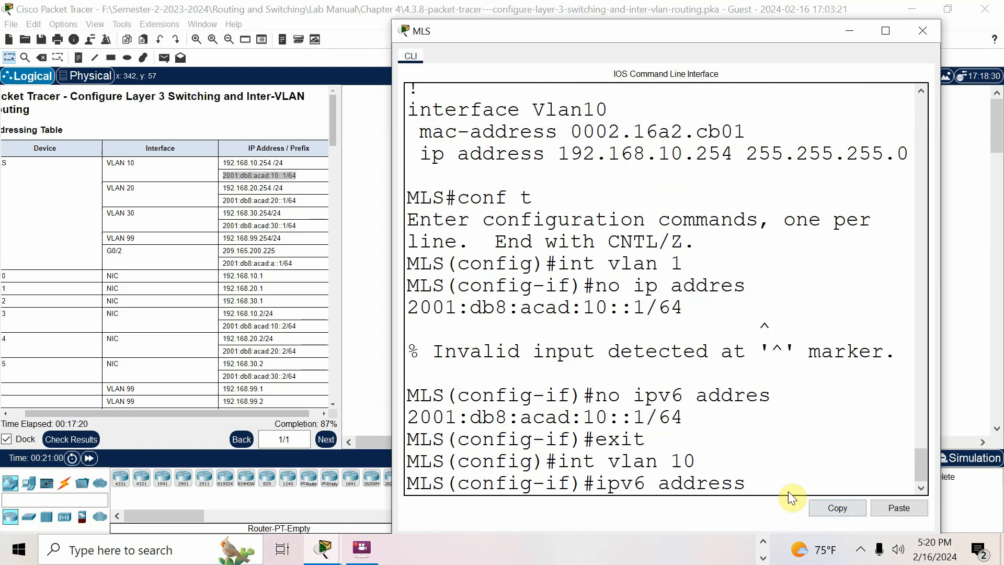
{"action": "right_click", "coordinate": [784, 492]}
{"action": "left_click", "coordinate": [789, 510]}
{"action": "key", "text": "Return"}
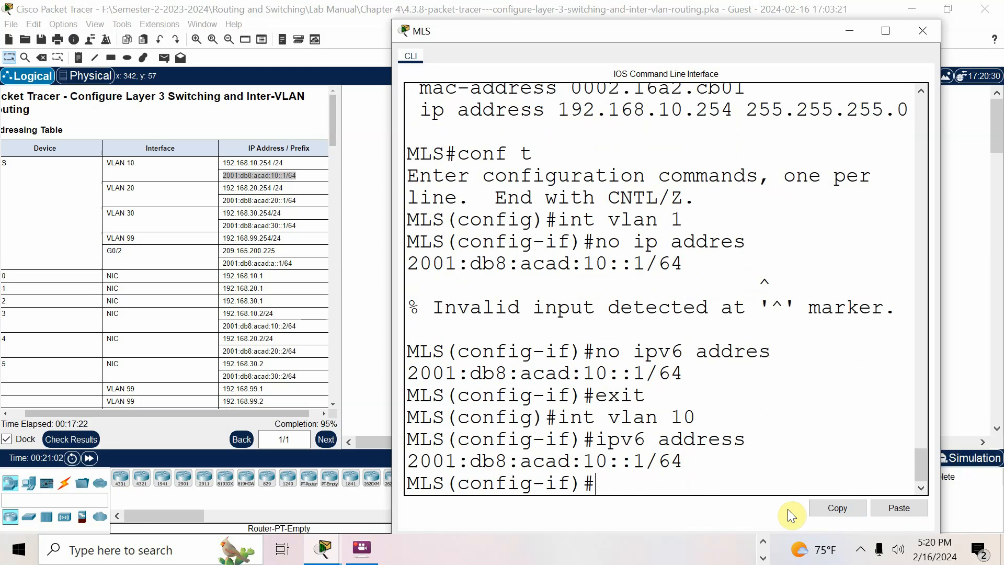
{"action": "type", "text": "no shut"}
{"action": "key", "text": "Return"}
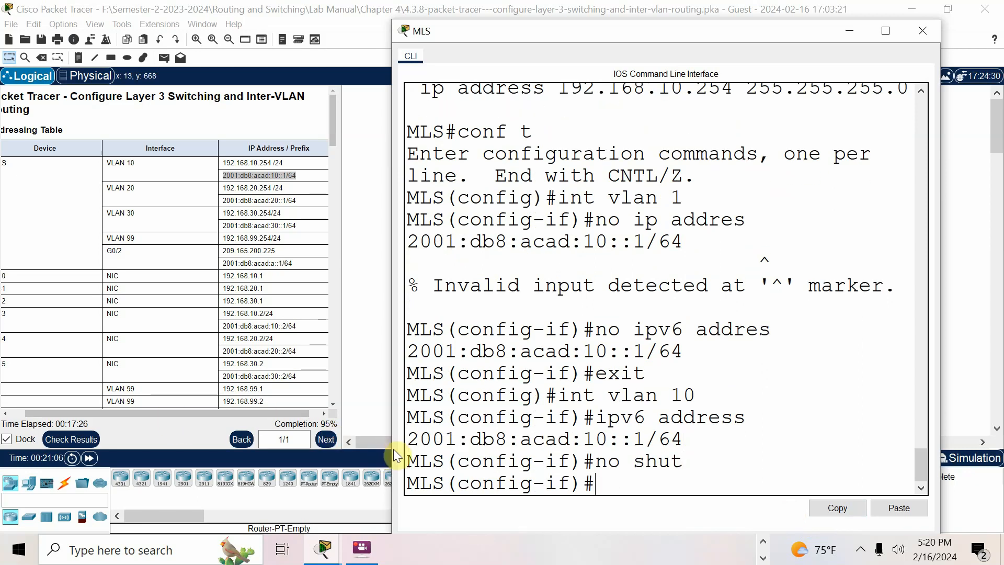
Step: Check the activity results and review the assessment items for any that are still incorrect
{"action": "left_click", "coordinate": [75, 442]}
{"action": "left_click", "coordinate": [132, 84]}
{"action": "scroll", "coordinate": [128, 201], "scroll_direction": "down", "scroll_amount": 3}
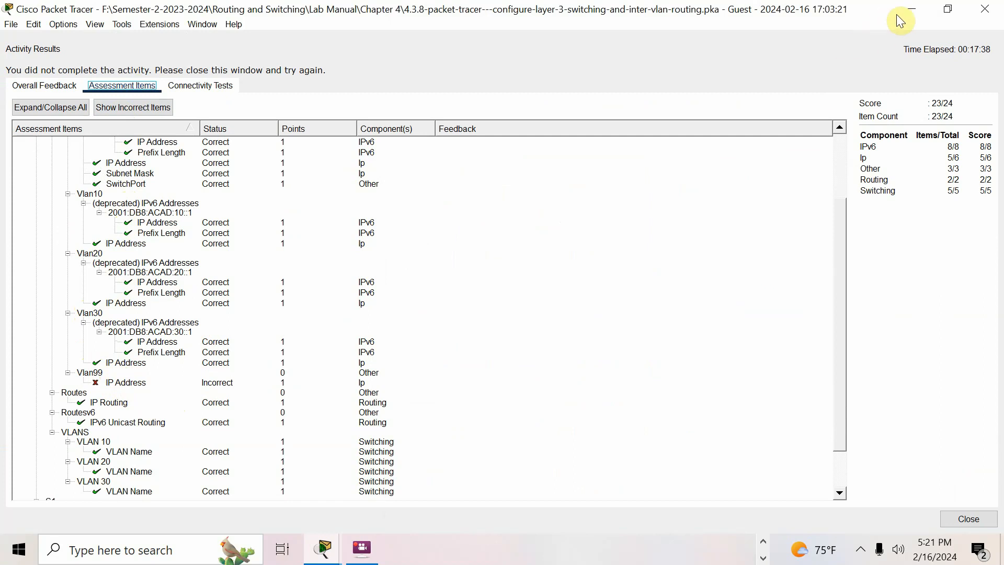
{"action": "left_click", "coordinate": [968, 518]}
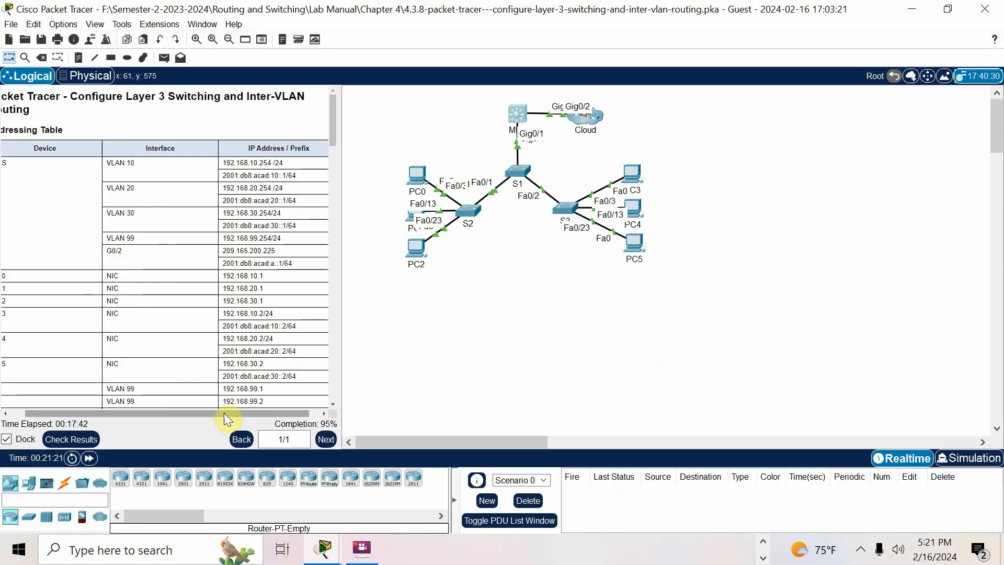
Step: Return to the MLS command line, leave the vlan 10 interface, and enter interface configuration for vlan 99
{"action": "left_click_drag", "start_coordinate": [223, 413], "coordinate": [145, 408]}
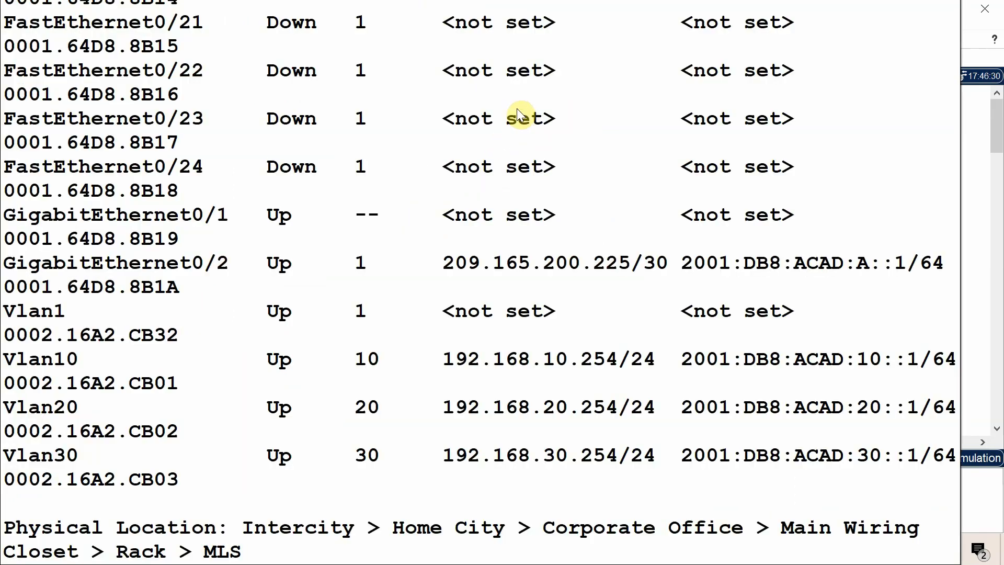
{"action": "left_click", "coordinate": [517, 114]}
{"action": "type", "text": "exit"}
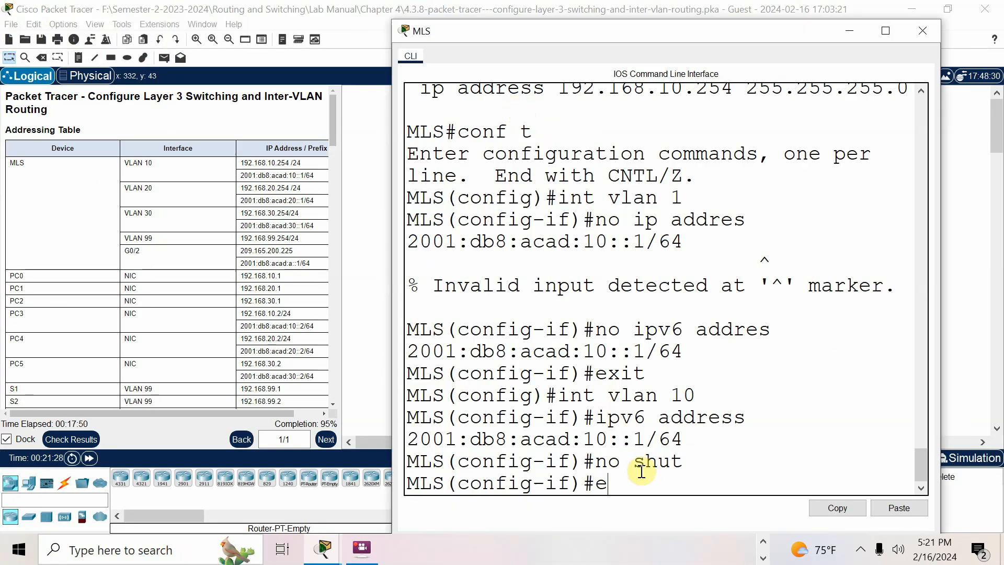
{"action": "key", "text": "Return"}
{"action": "type", "text": "int vlan 99"}
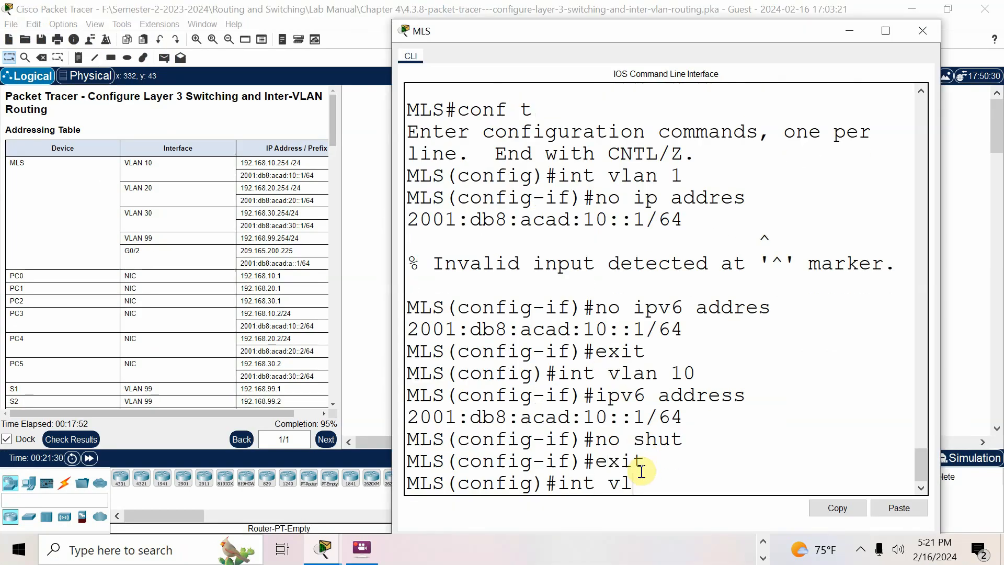
{"action": "key", "text": "Return"}
{"action": "key", "text": "Return"}
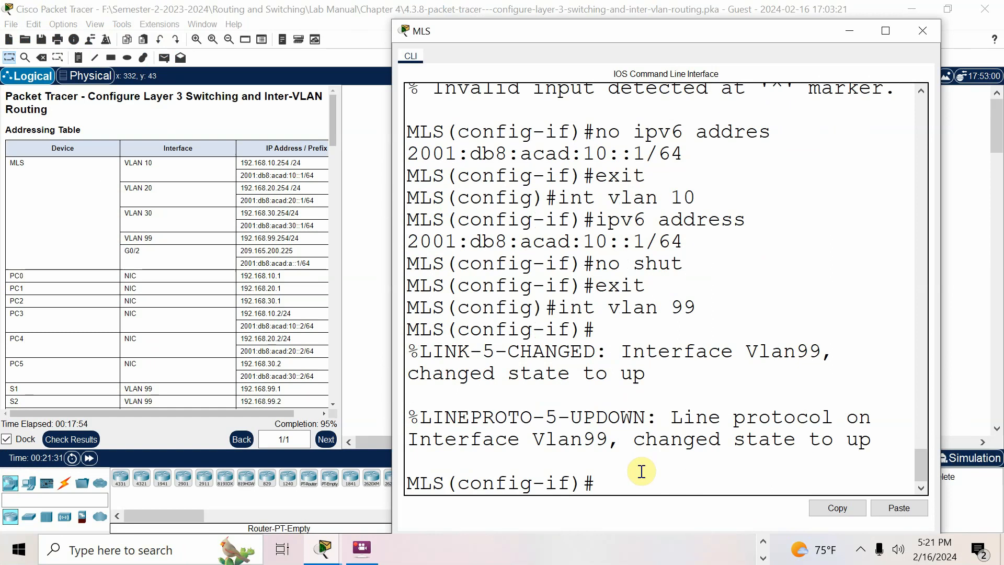
Step: Assign ip address 192.168.99.254 with mask 255.255.255.0 to the vlan 99 interface and enable it with no shut
{"action": "type", "text": "ip add"}
{"action": "key", "text": "Tab"}
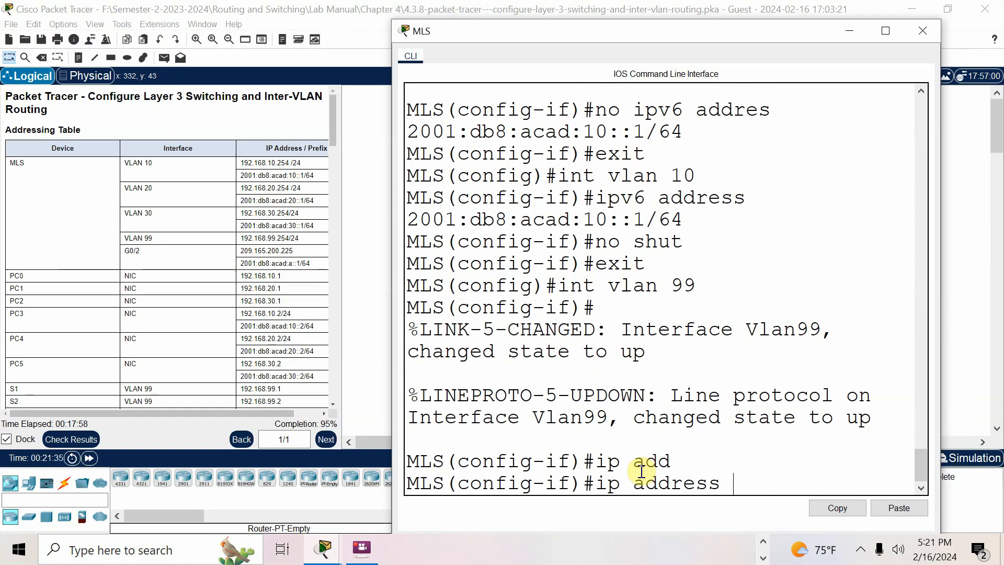
{"action": "type", "text": "192.168.99"}
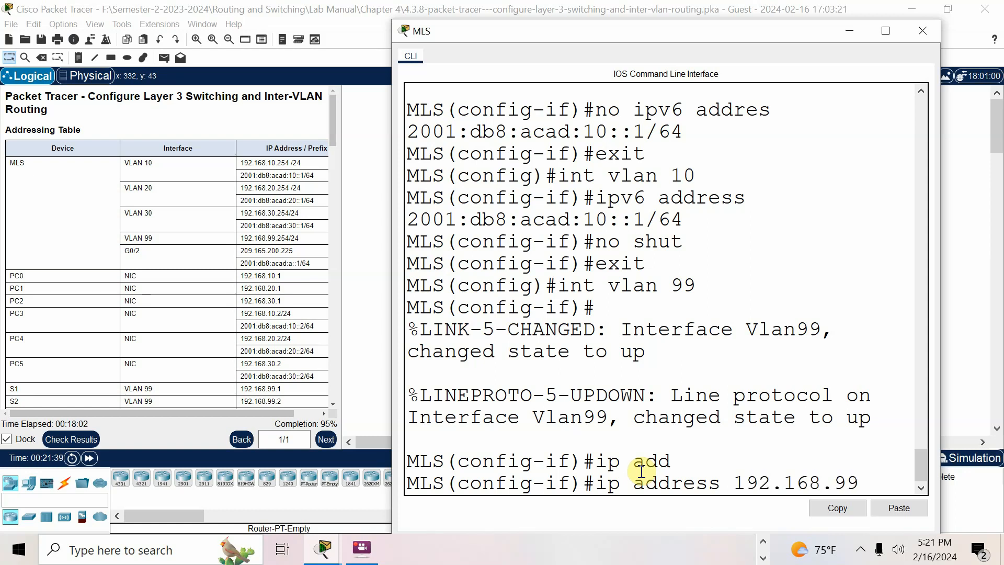
{"action": "type", "text": ".254 255.25"}
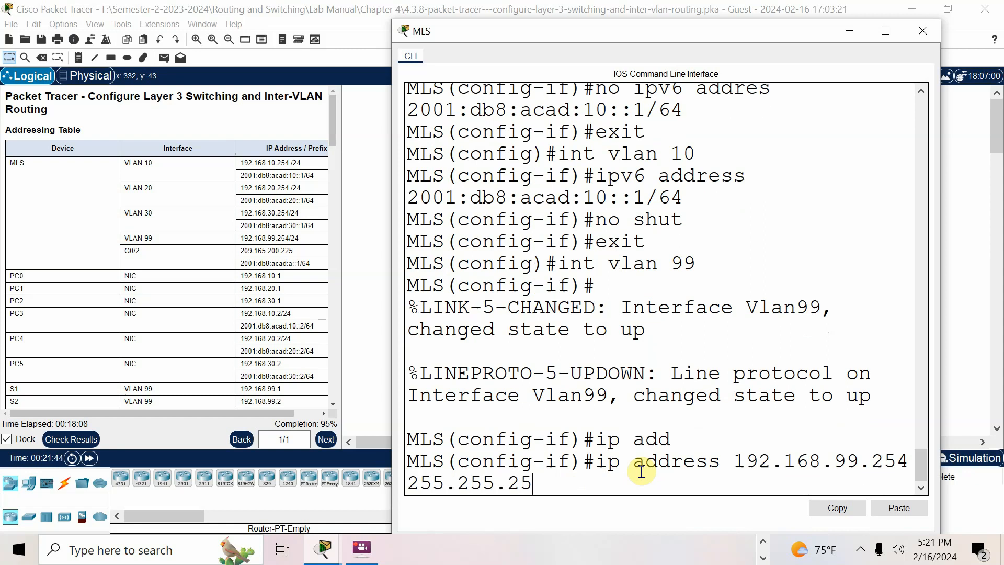
{"action": "type", "text": "5.225.0"}
{"action": "key", "text": "Return"}
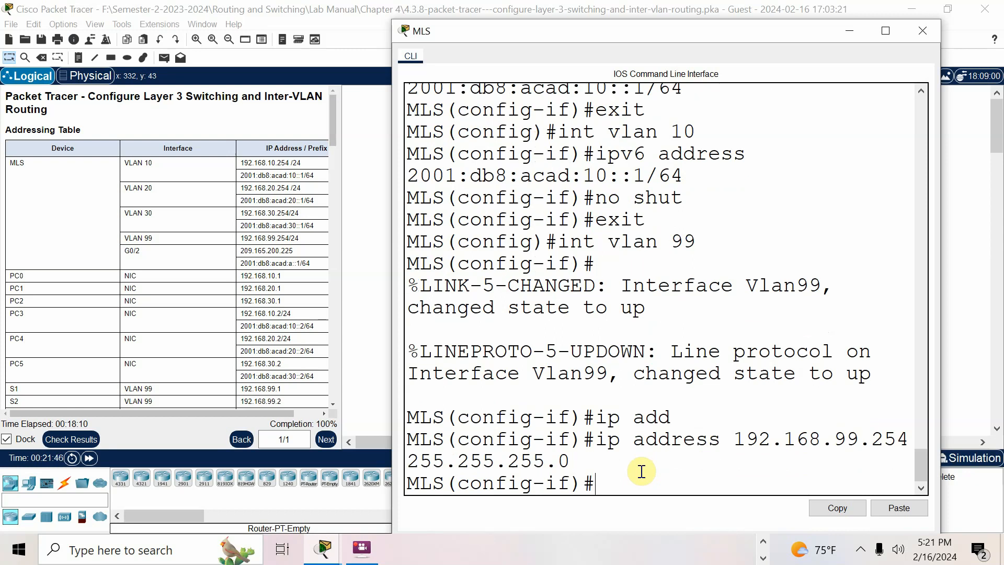
{"action": "type", "text": "no shut"}
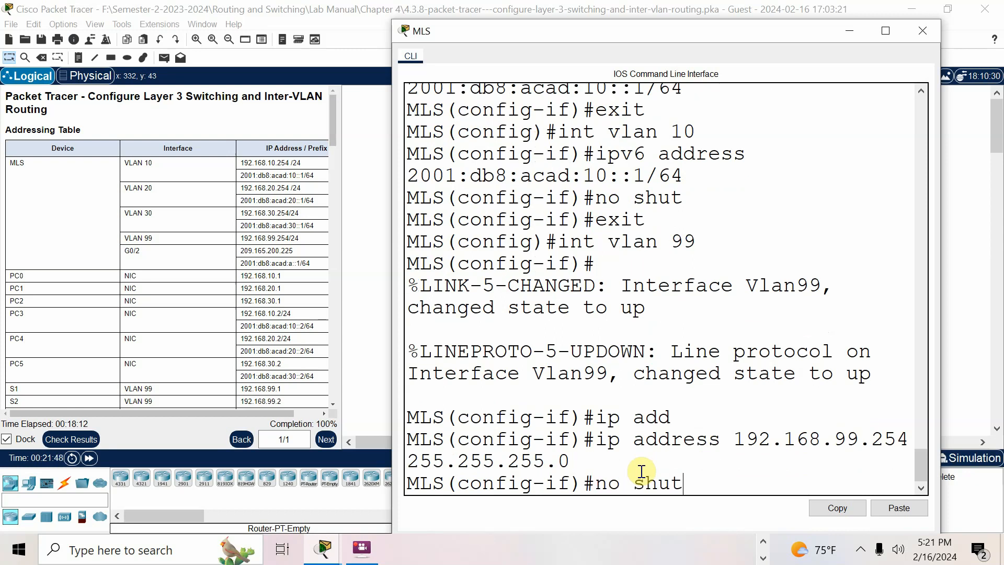
{"action": "key", "text": "Return"}
Step: Read the IPv6 connectivity verification instructions and copy PC3's IPv6 address 2001:DB8:ACAD:10::2 from its IP configuration
{"action": "left_click", "coordinate": [242, 324]}
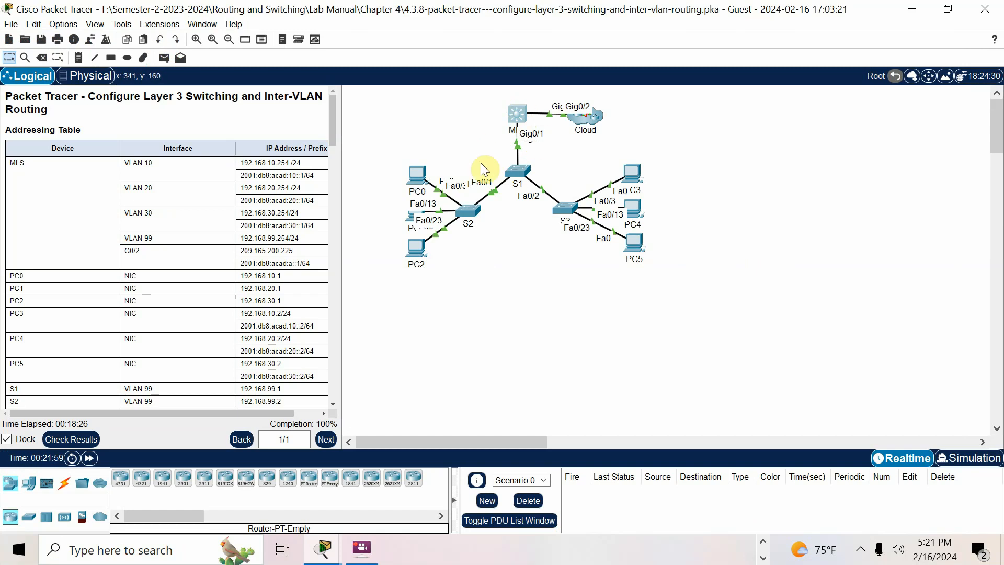
{"action": "scroll", "coordinate": [279, 262], "scroll_direction": "down", "scroll_amount": 10}
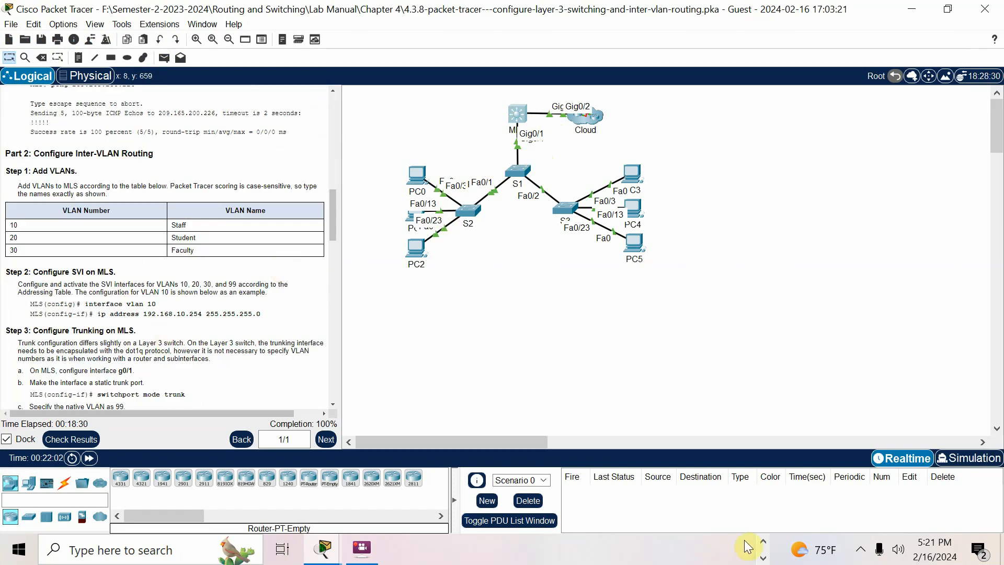
{"action": "scroll", "coordinate": [269, 330], "scroll_direction": "down", "scroll_amount": 10}
{"action": "scroll", "coordinate": [211, 282], "scroll_direction": "down", "scroll_amount": 15}
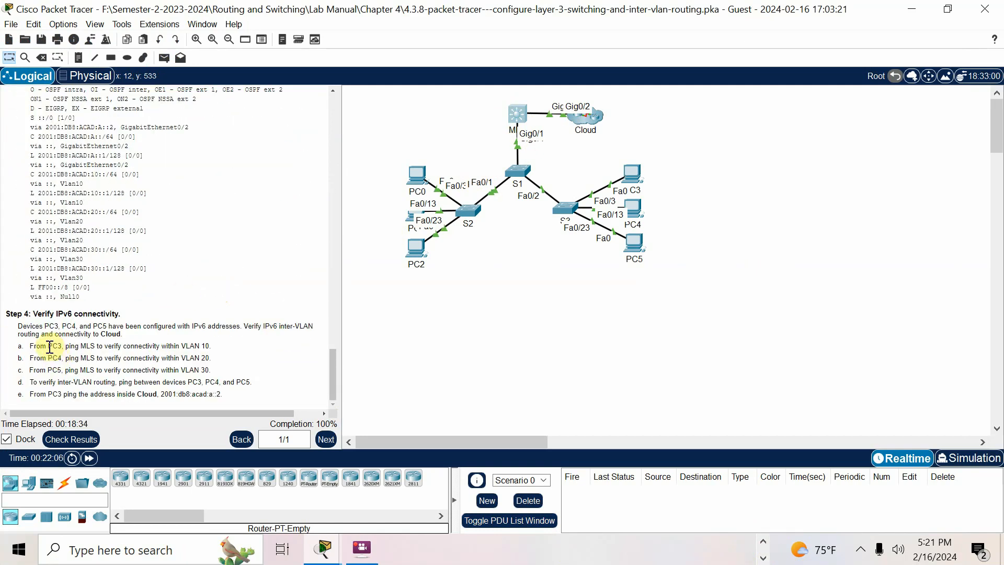
{"action": "left_click", "coordinate": [633, 171]}
{"action": "left_click", "coordinate": [639, 233]}
{"action": "left_click_drag", "start_coordinate": [640, 233], "coordinate": [537, 233]}
{"action": "right_click", "coordinate": [572, 234]}
{"action": "left_click", "coordinate": [614, 294]}
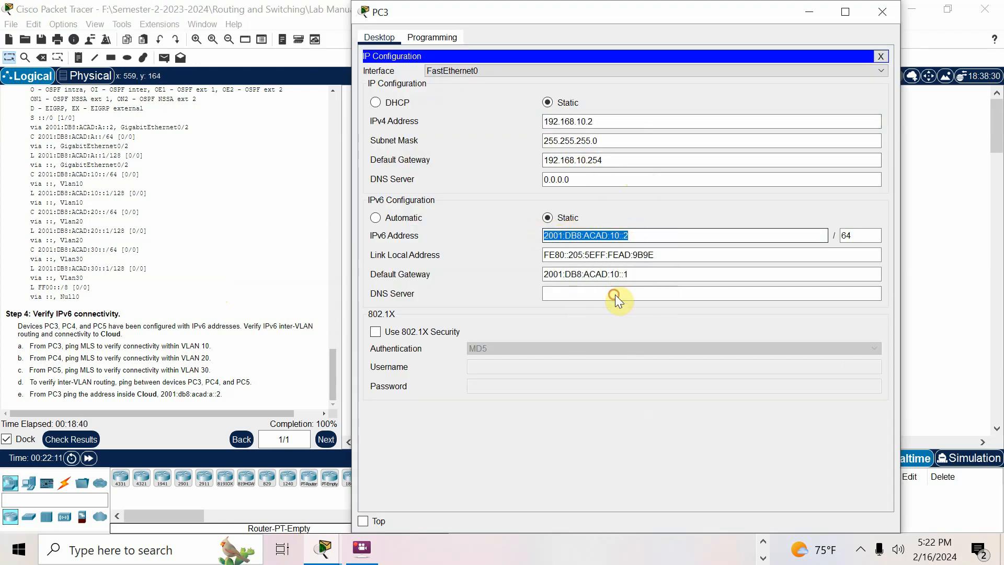
{"action": "left_click", "coordinate": [882, 11]}
Step: Ping the copied IPv6 address 2001:DB8:ACAD:10::2 from PC0's command prompt, then close the PC0 window
{"action": "left_click", "coordinate": [415, 171]}
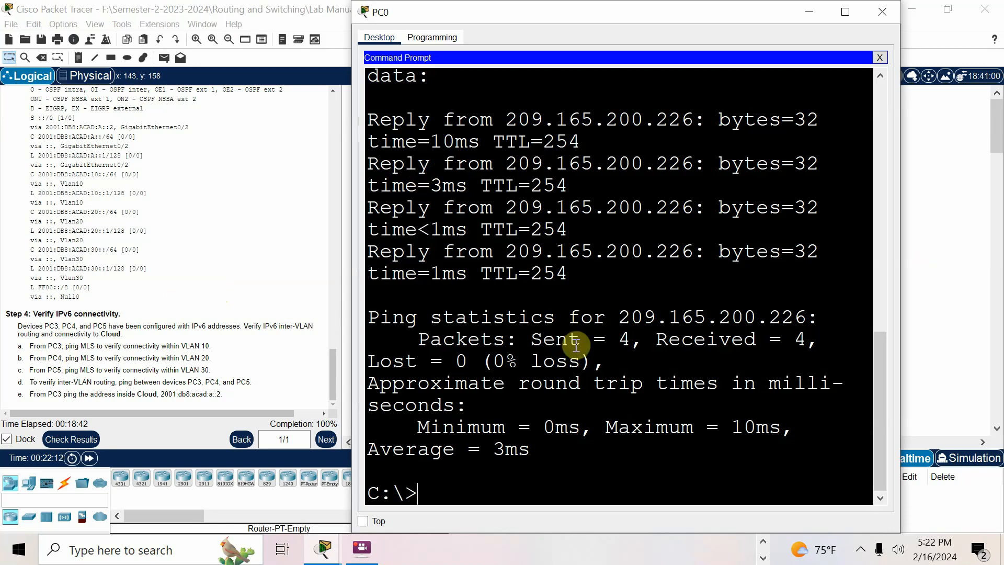
{"action": "type", "text": "ping"}
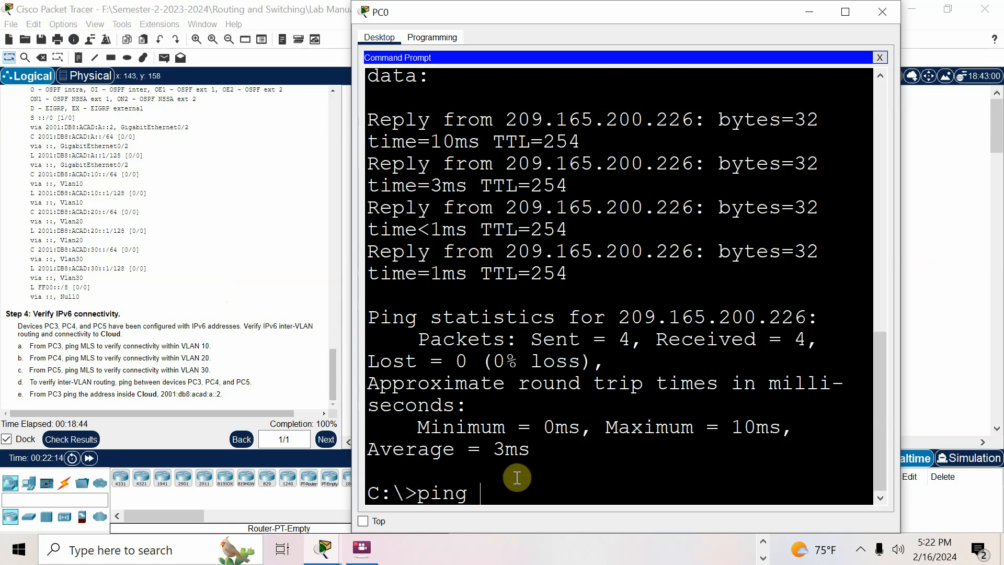
{"action": "right_click", "coordinate": [510, 496]}
{"action": "left_click", "coordinate": [551, 523]}
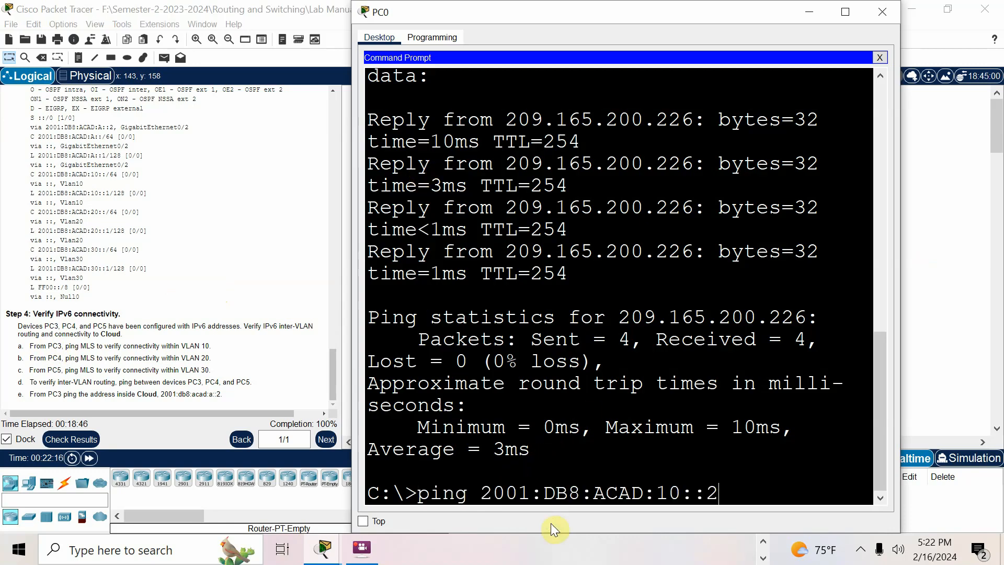
{"action": "key", "text": "Return"}
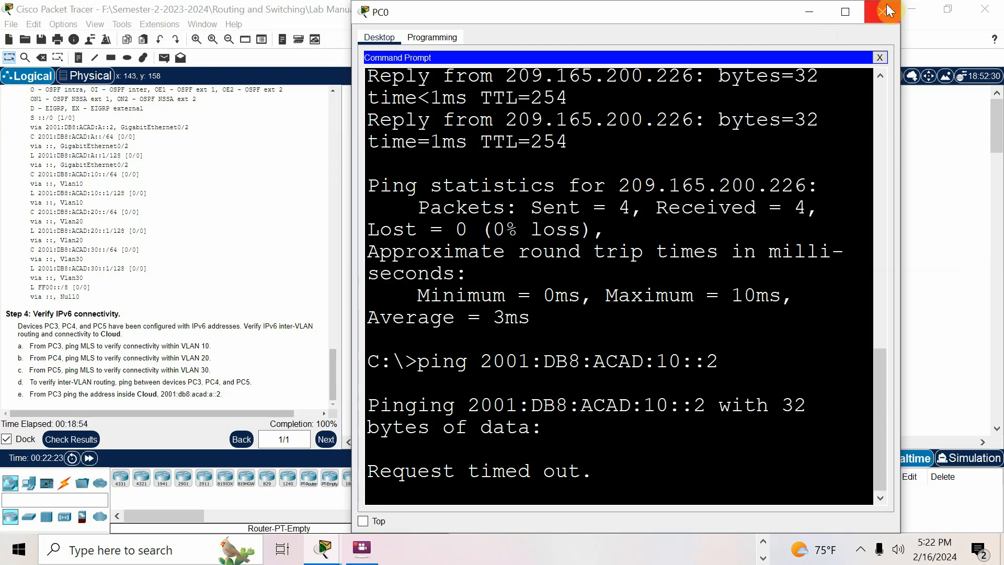
{"action": "left_click", "coordinate": [880, 11]}
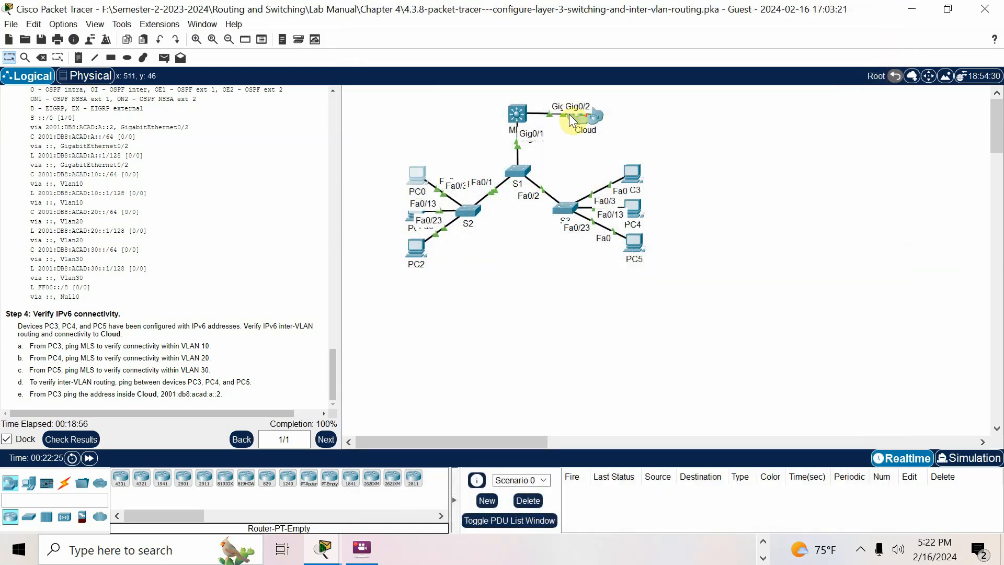
{"action": "left_click", "coordinate": [413, 173]}
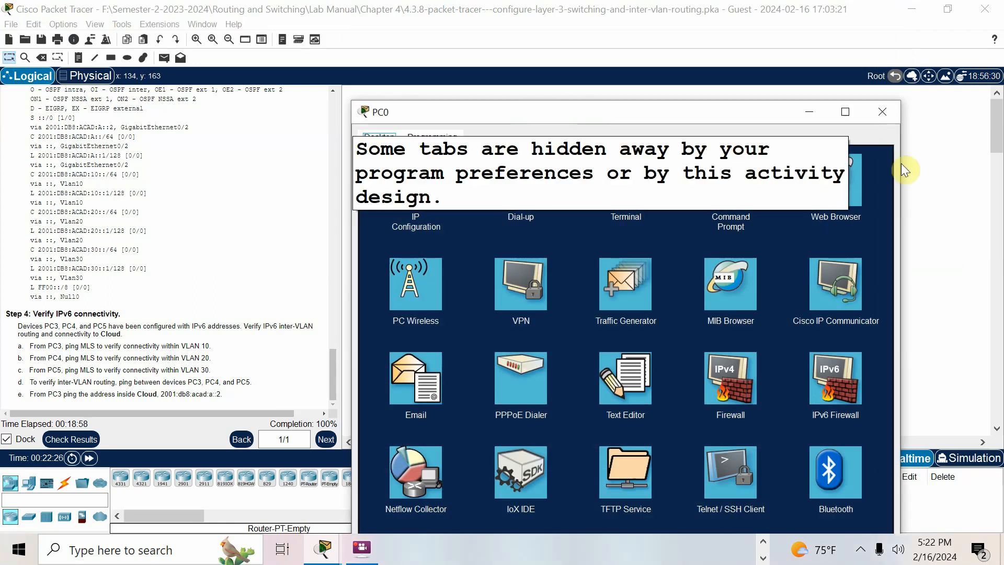
{"action": "left_click", "coordinate": [881, 112]}
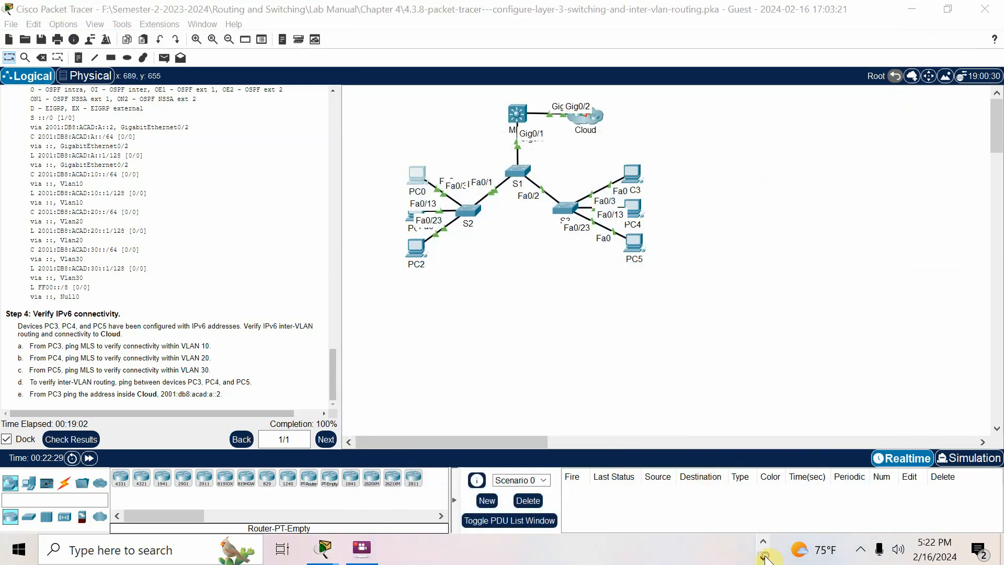
{"action": "left_click", "coordinate": [362, 547]}
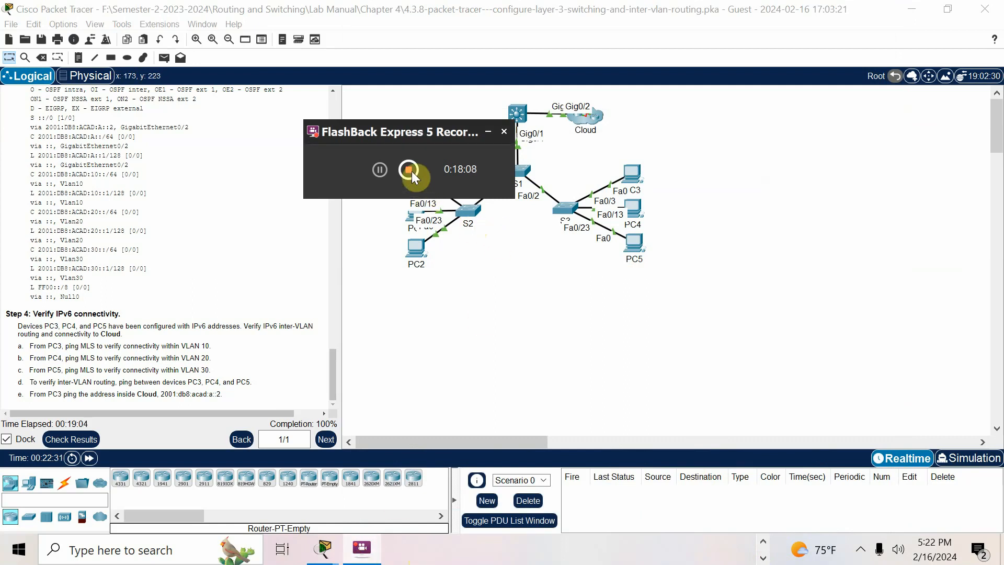